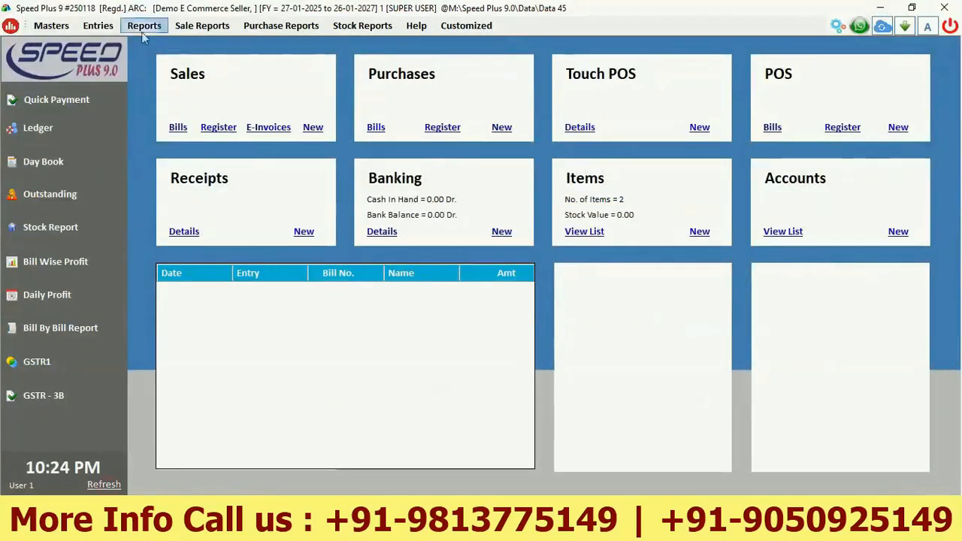
# - Start a new account from the account master list and set its group to CUSTOMERS
pyautogui.click(51, 25)
pyautogui.click(68, 43)
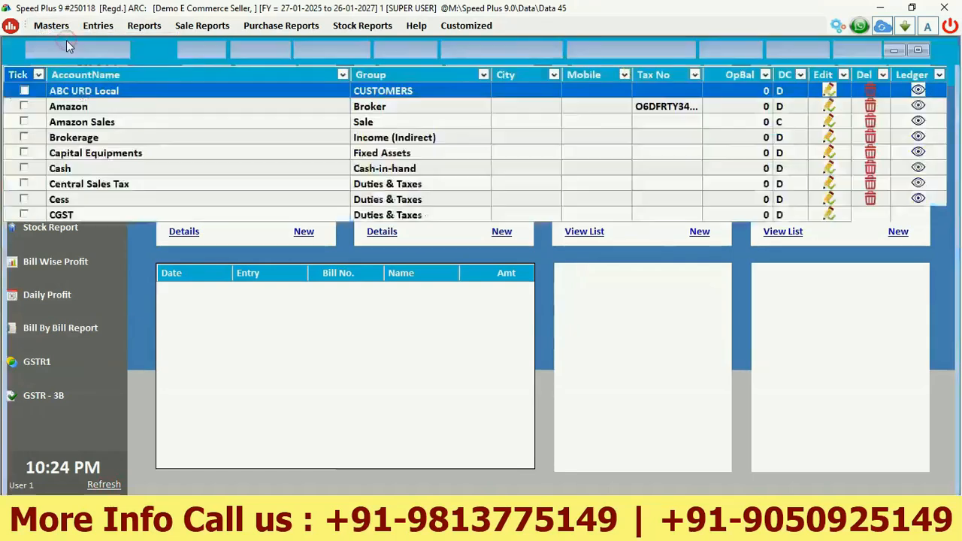
pyautogui.click(255, 51)
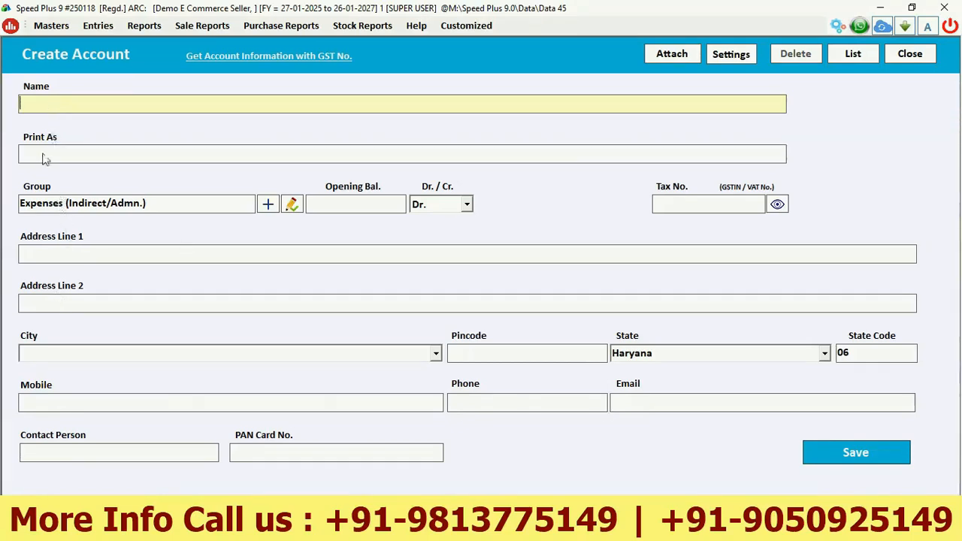
pyautogui.moveTo(176, 208); pyautogui.dragTo(10, 208)
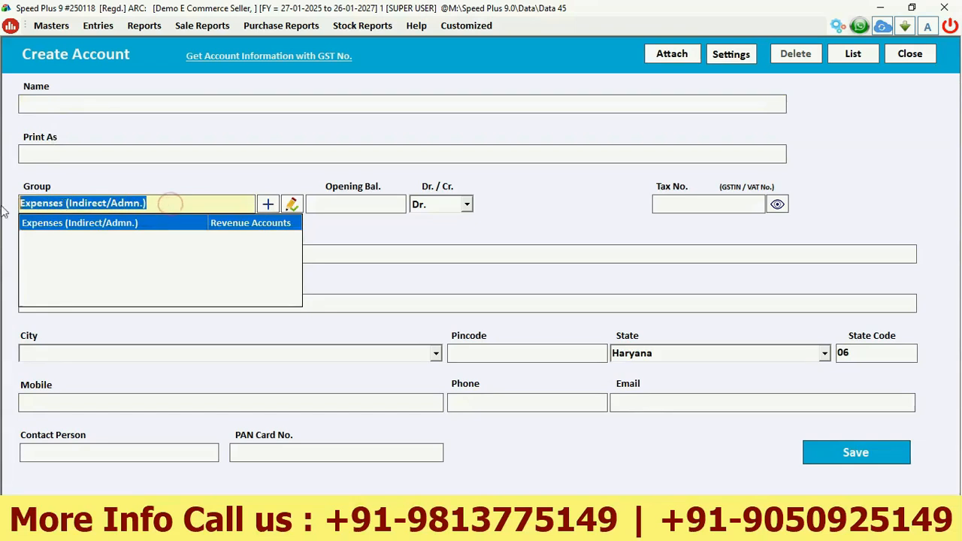
pyautogui.write('cust')
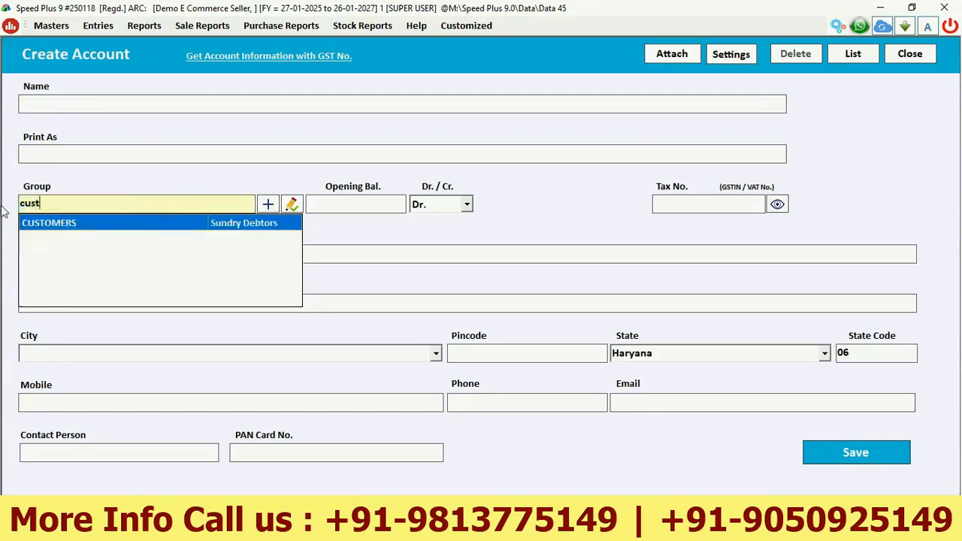
pyautogui.press('Return')
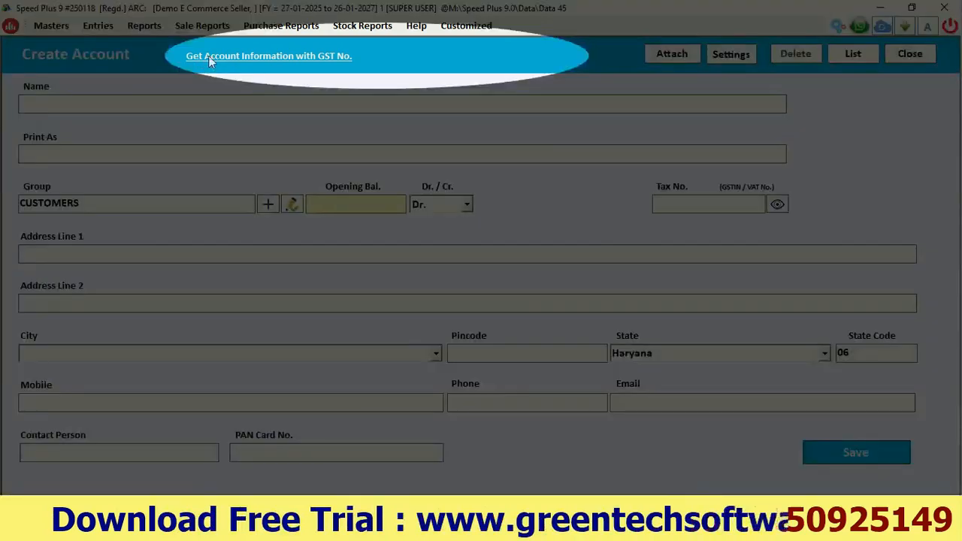
# - Start retrieving account information by GST number and paste the customer's GST number
pyautogui.click(276, 57)
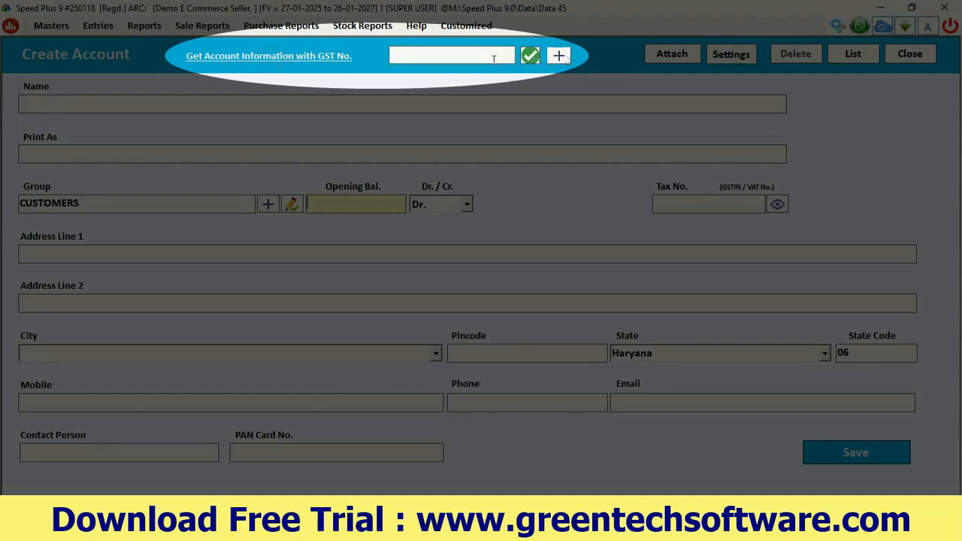
pyautogui.rightClick(450, 55)
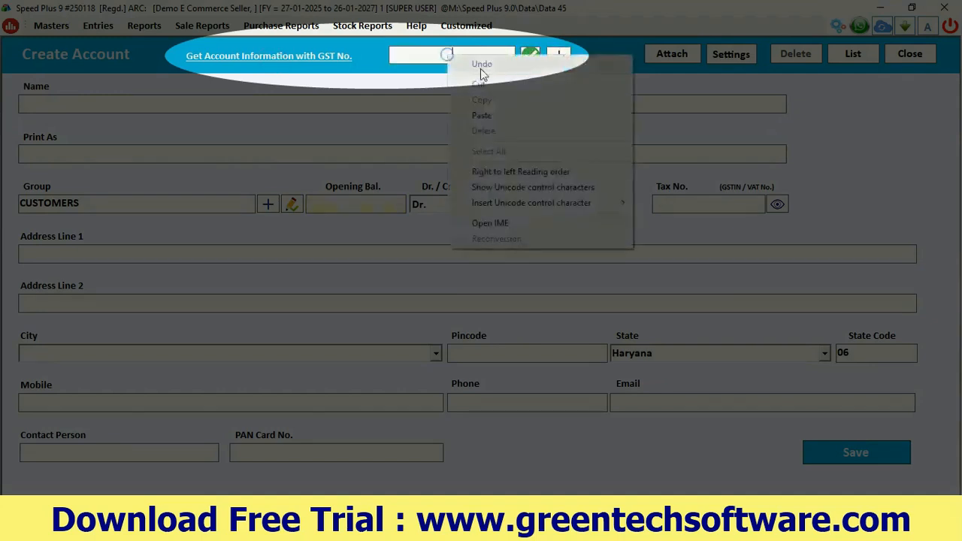
pyautogui.click(481, 116)
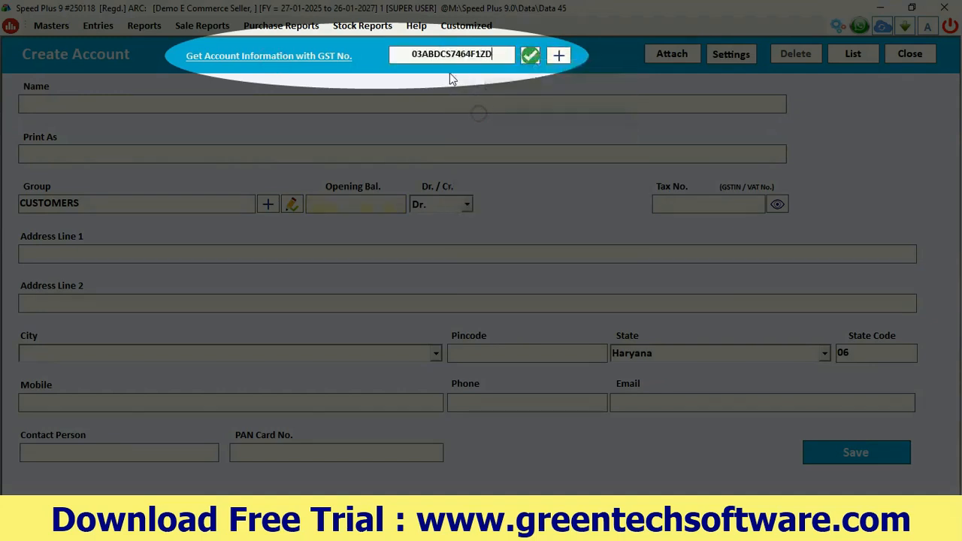
pyautogui.click(528, 57)
pyautogui.click(559, 56)
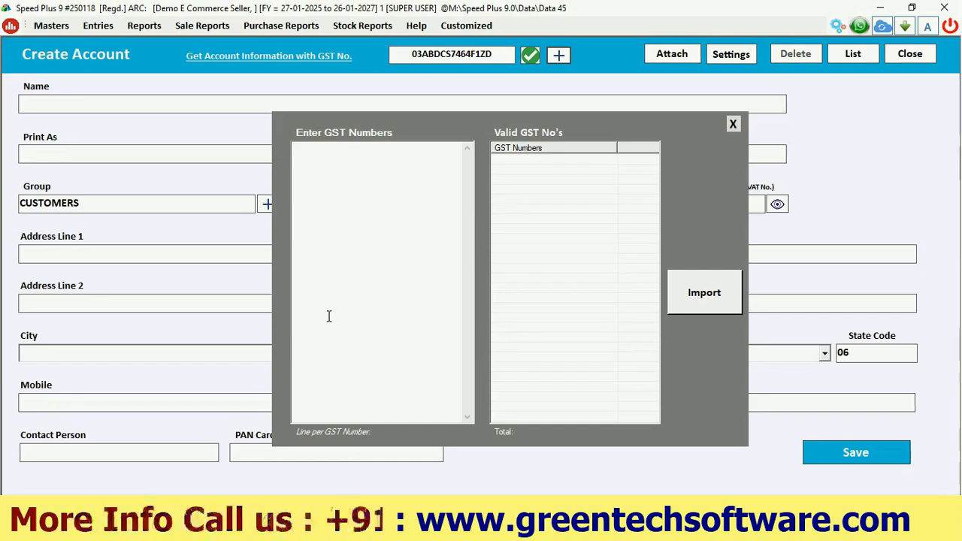
pyautogui.click(88, 203)
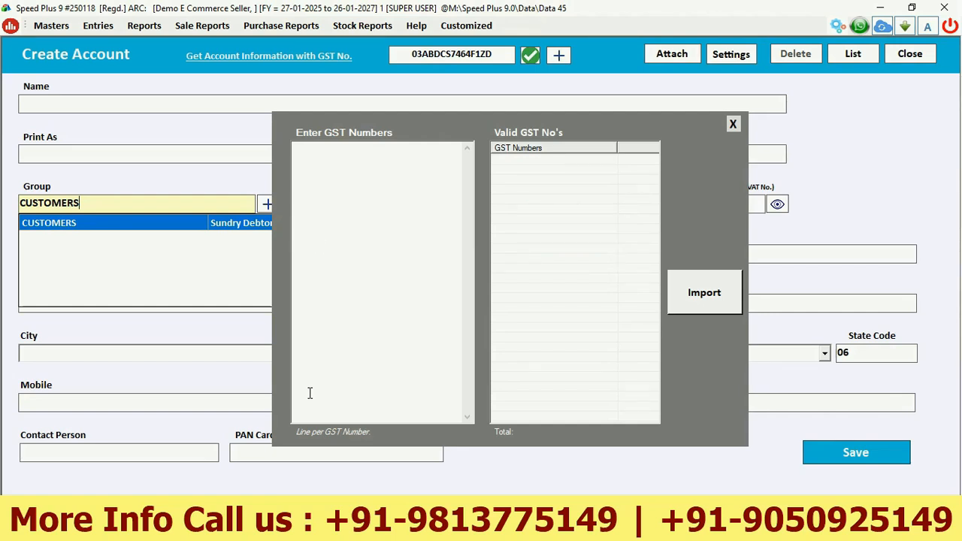
pyautogui.click(733, 127)
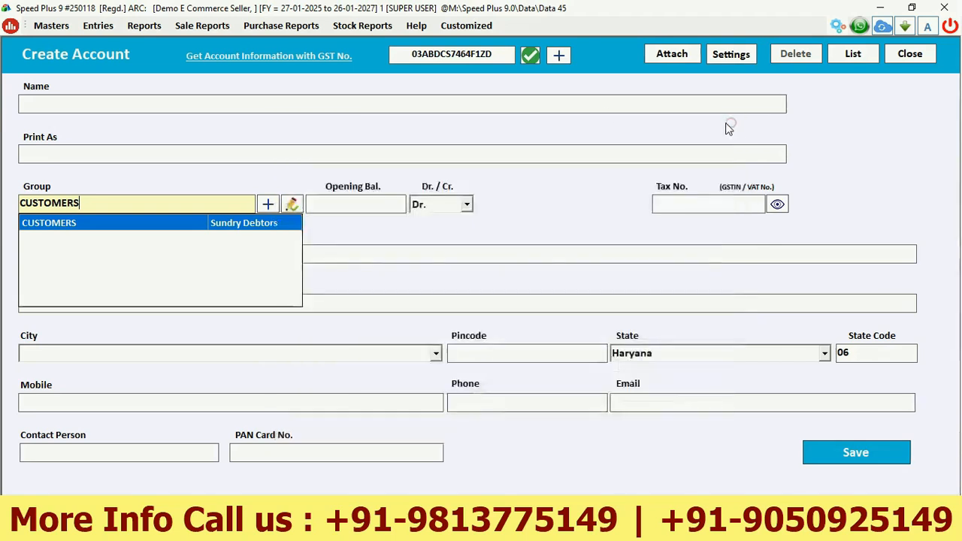
# - Fetch the customer's details for the pasted GST number, entering the captcha code and running the taxpayer search on the GST portal
pyautogui.moveTo(497, 54); pyautogui.dragTo(397, 57)
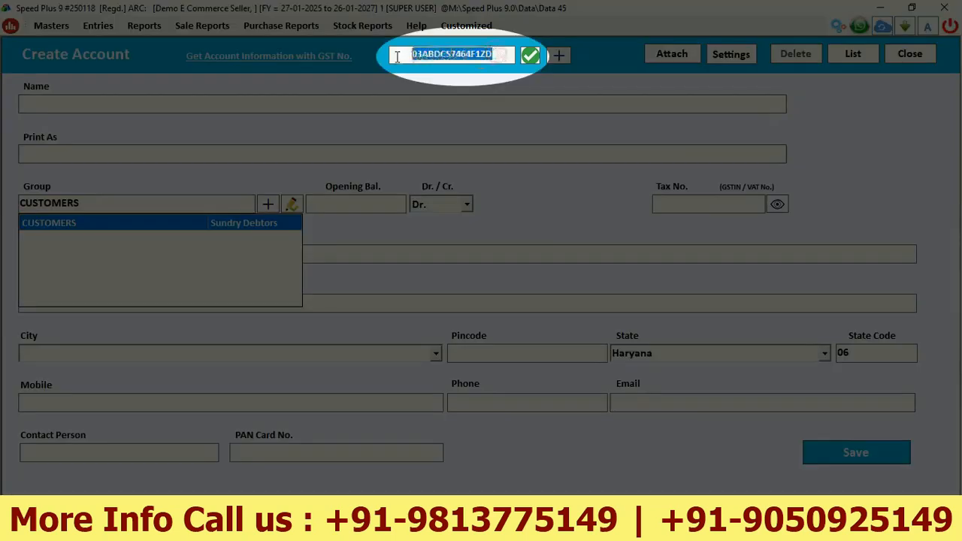
pyautogui.click(496, 54)
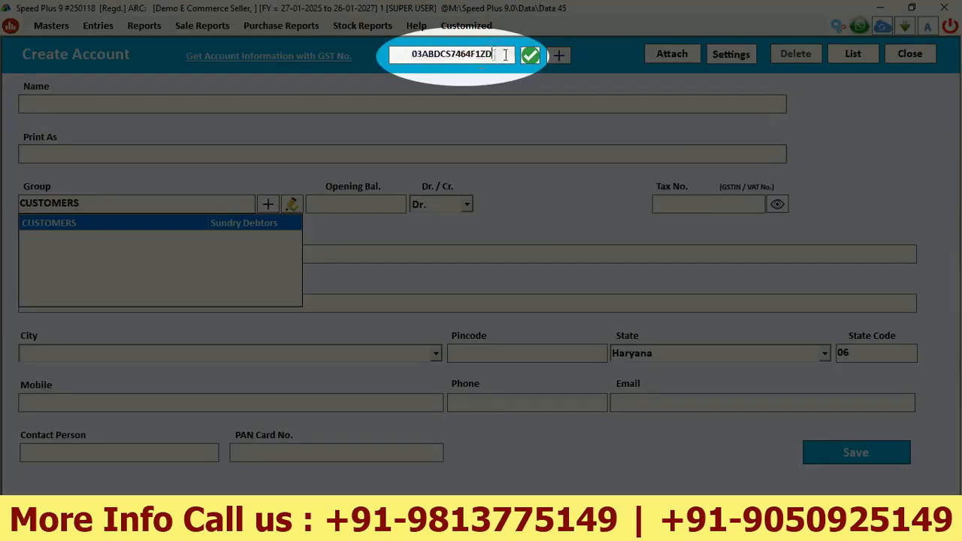
pyautogui.click(531, 57)
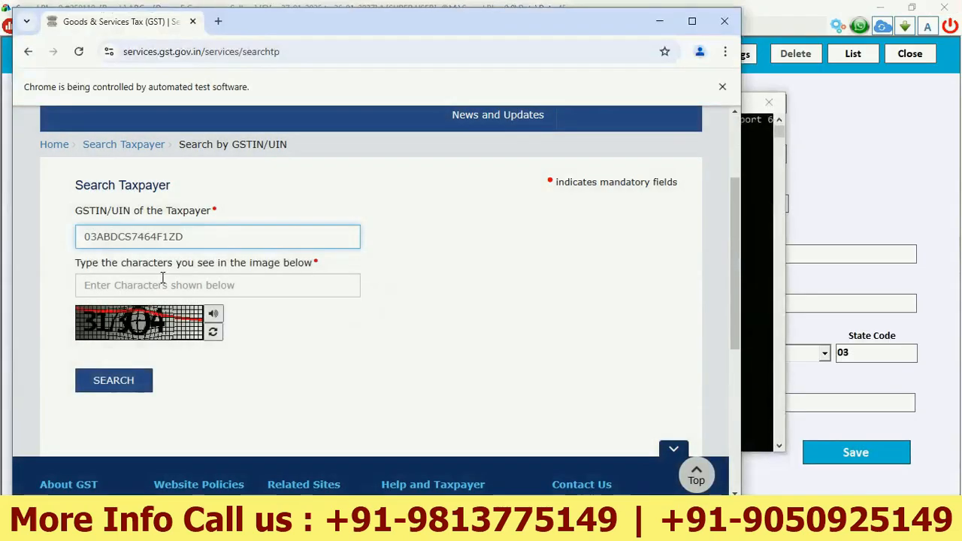
pyautogui.click(105, 284)
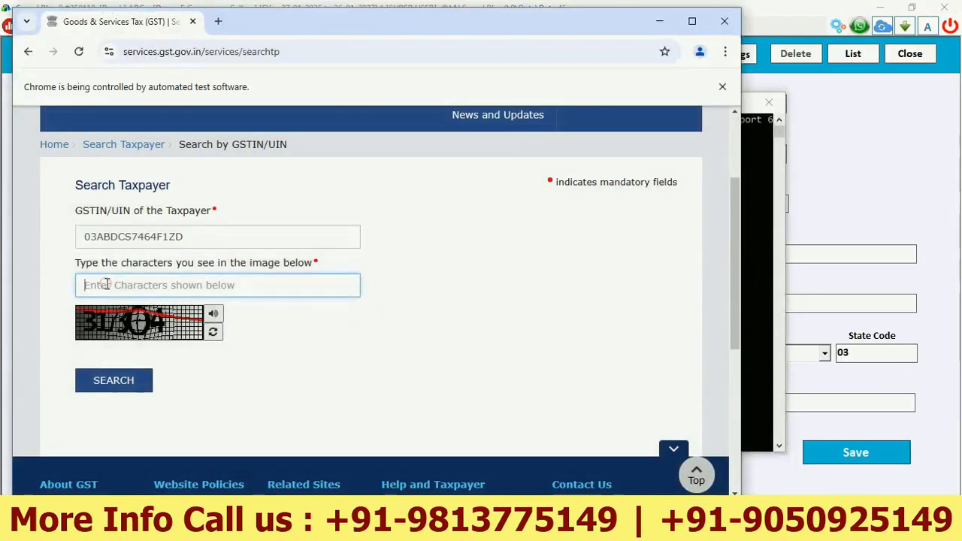
pyautogui.write('31')
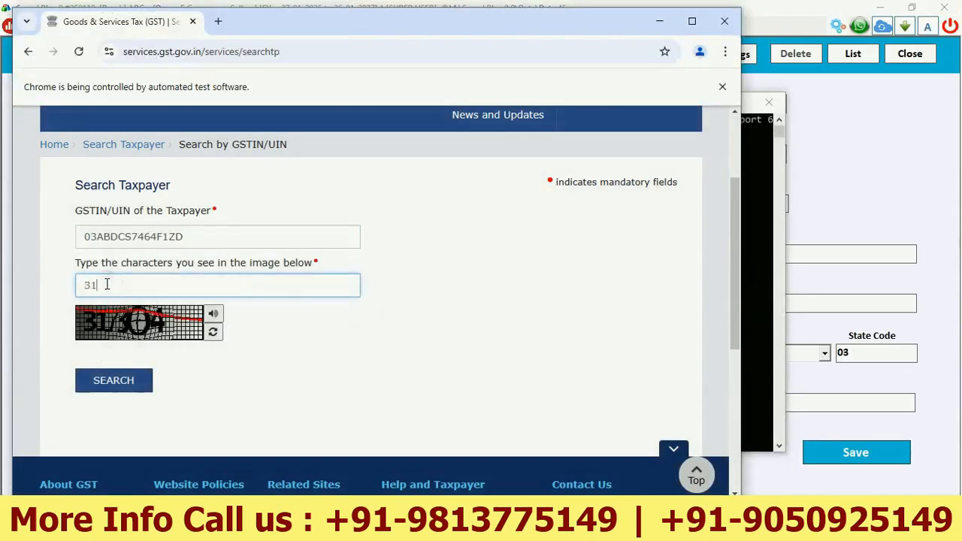
pyautogui.write('7304')
pyautogui.click(114, 380)
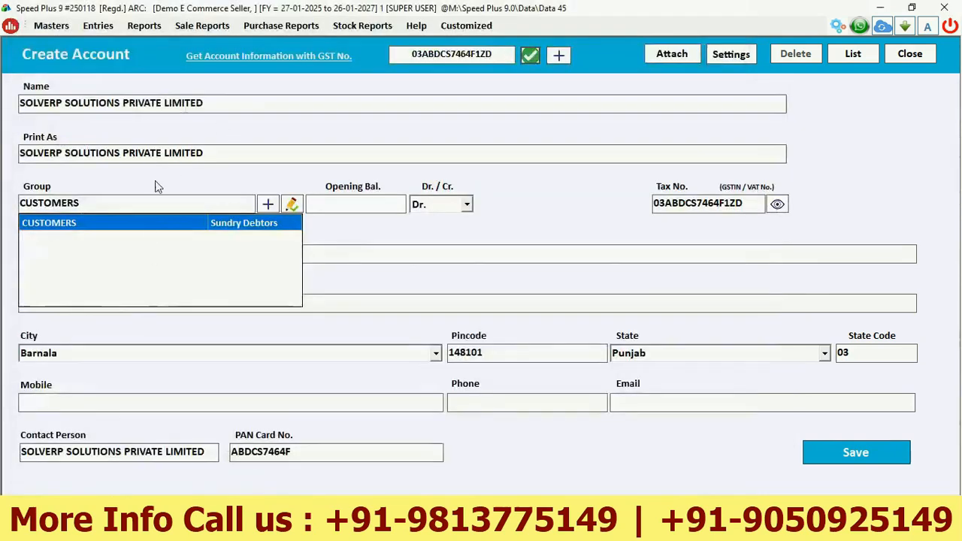
# - Confirm the CUSTOMERS group for the fetched account and save it
pyautogui.click(95, 199)
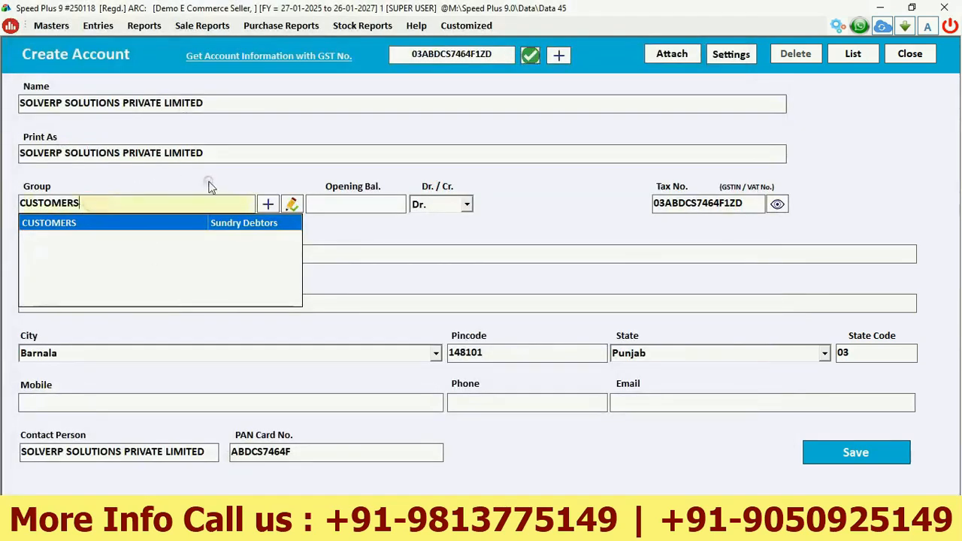
pyautogui.press('Return')
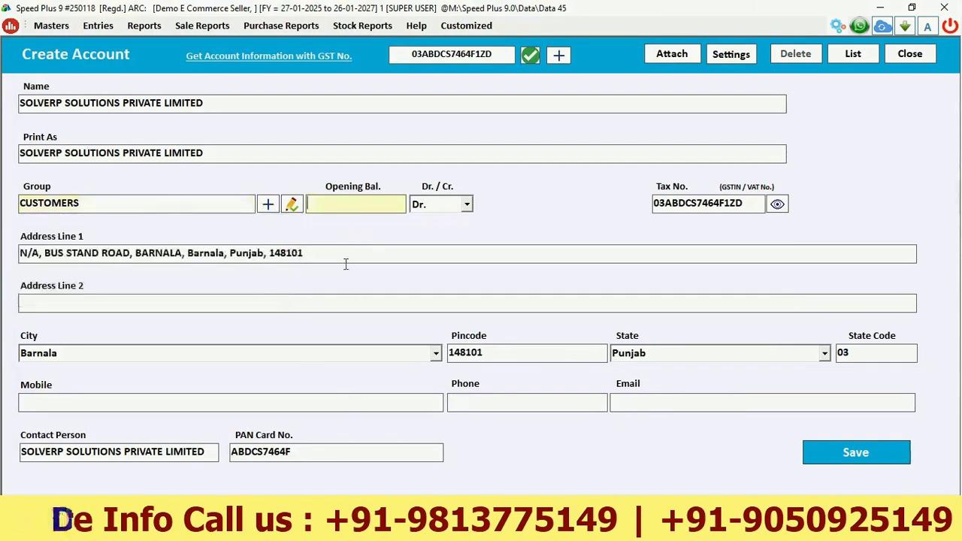
pyautogui.click(855, 452)
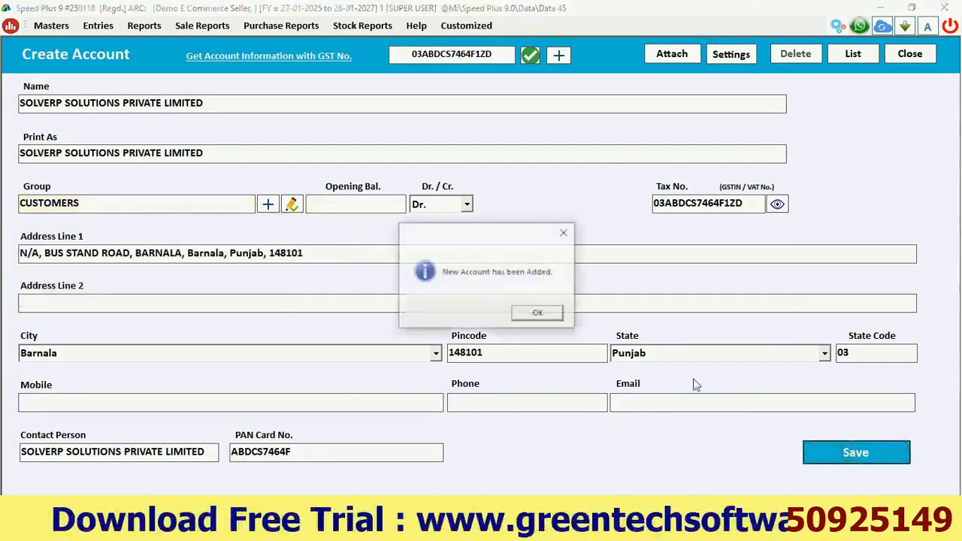
pyautogui.click(534, 314)
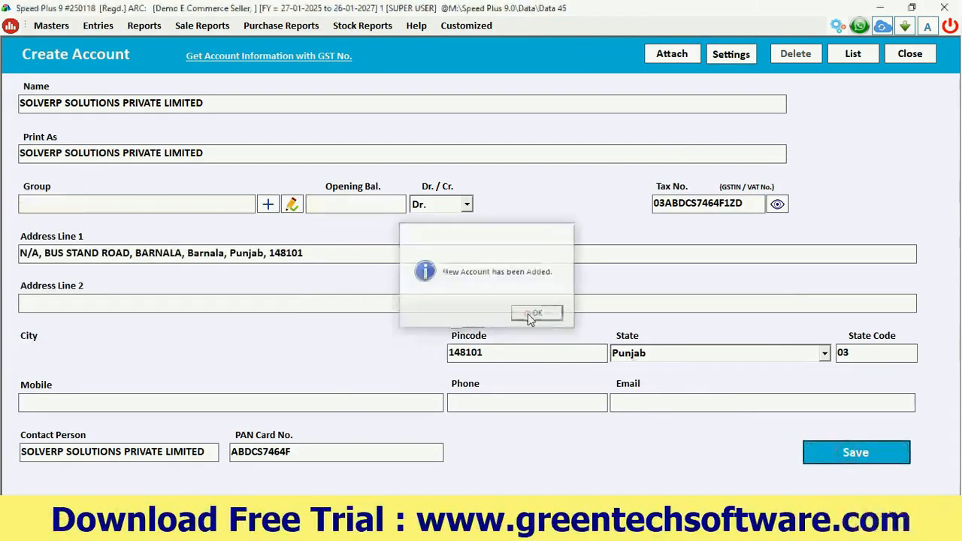
# - Set the group of the next new account to Bank Accounts
pyautogui.click(284, 60)
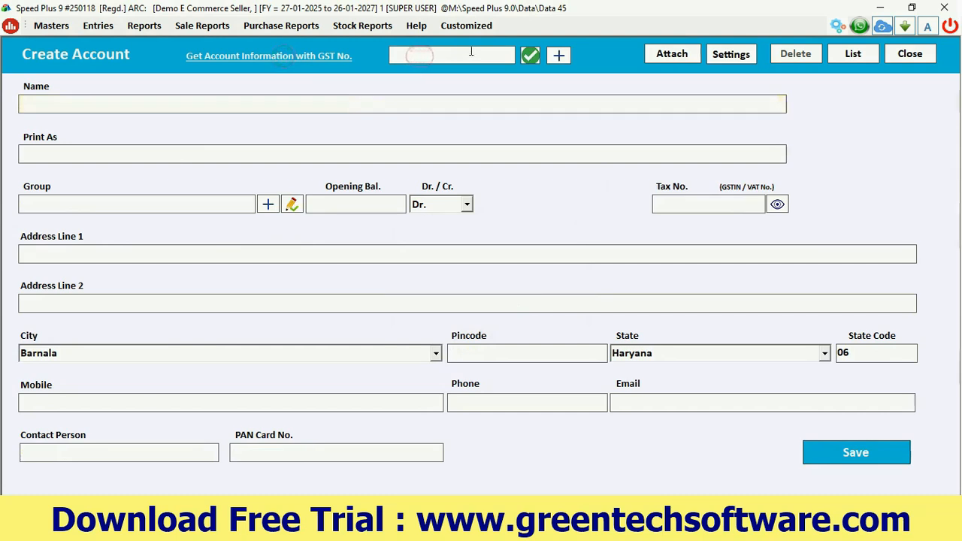
pyautogui.click(88, 204)
pyautogui.write('sup')
pyautogui.press('Return')
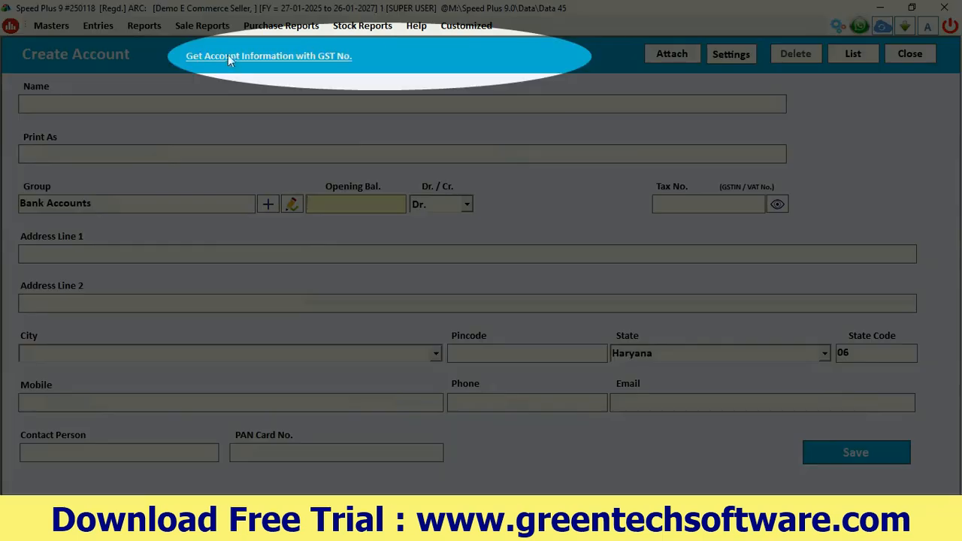
# - Paste the list of GST numbers into the multiple GST number import and start importing them
pyautogui.click(229, 58)
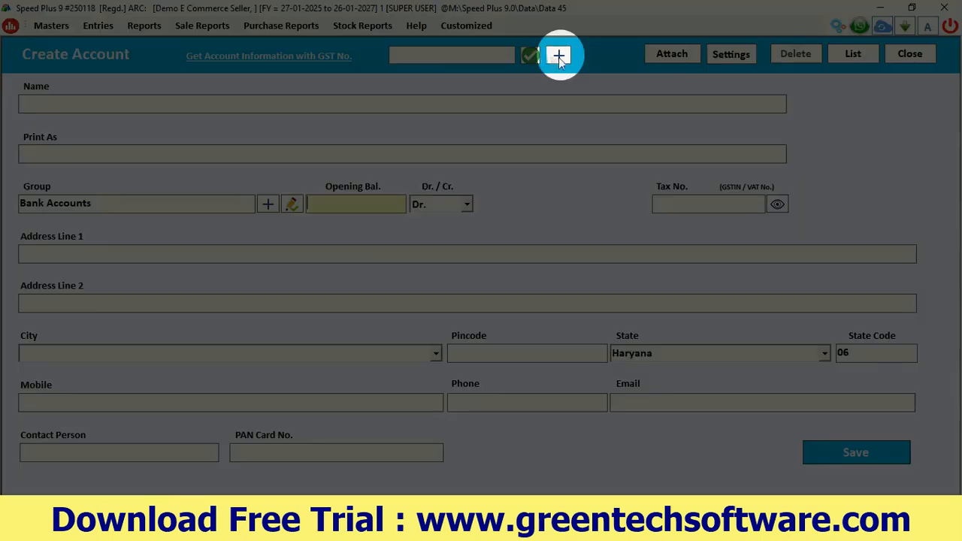
pyautogui.click(558, 56)
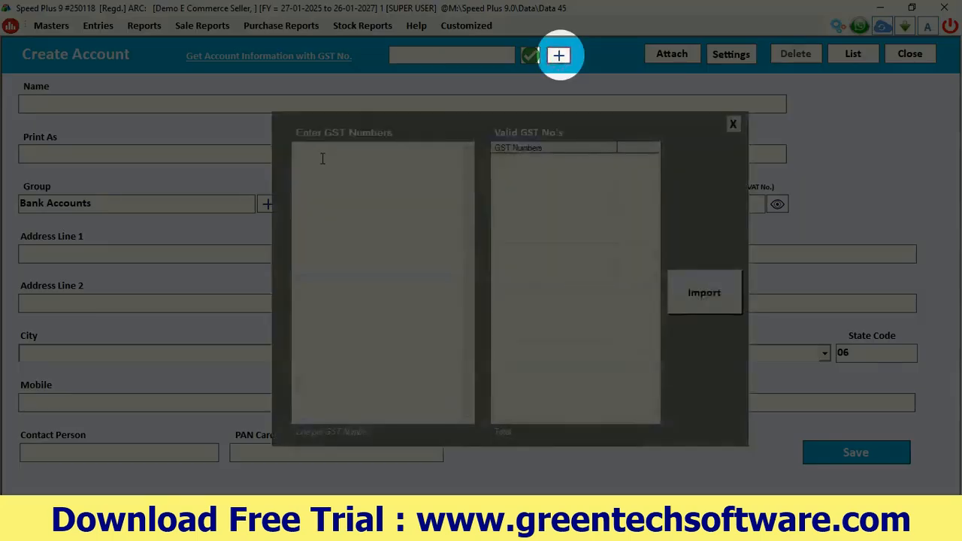
pyautogui.rightClick(322, 157)
pyautogui.click(346, 215)
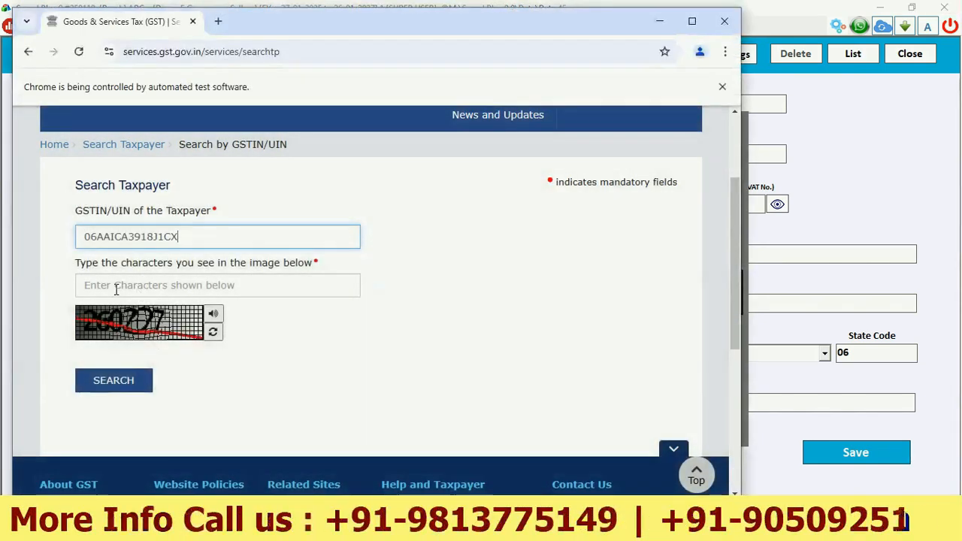
# - Enter the captcha code and run the taxpayer search for each imported GST number, finishing by closing the import window
pyautogui.click(116, 289)
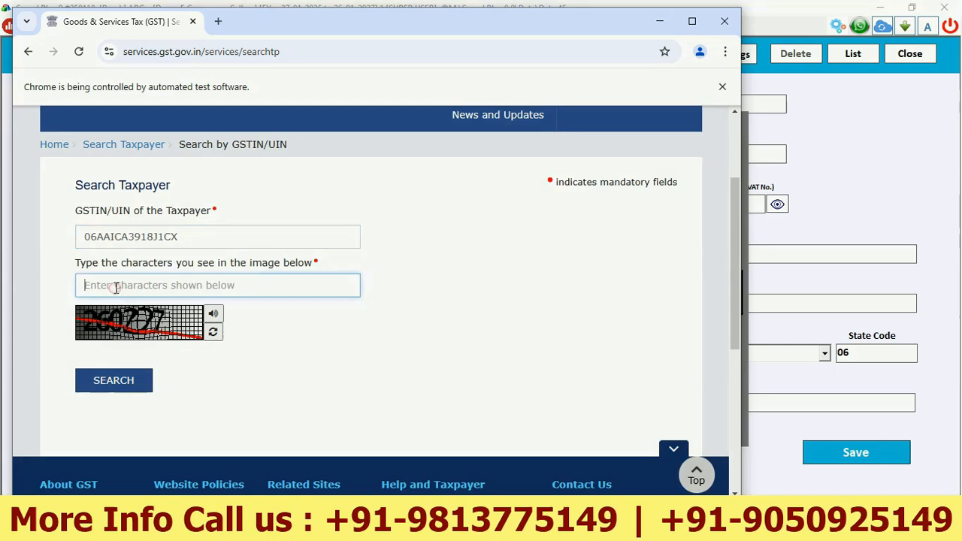
pyautogui.write('260227')
pyautogui.click(131, 392)
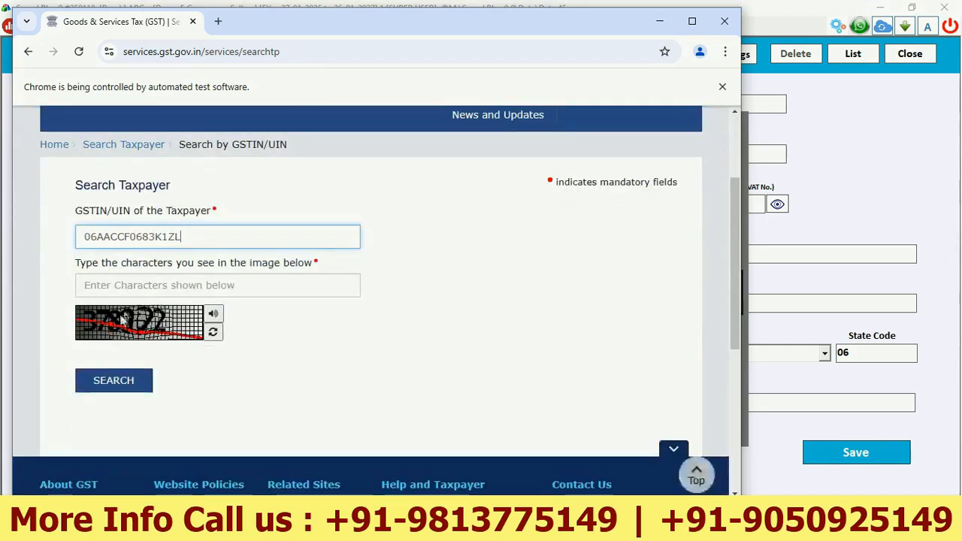
pyautogui.click(118, 286)
pyautogui.write('376022')
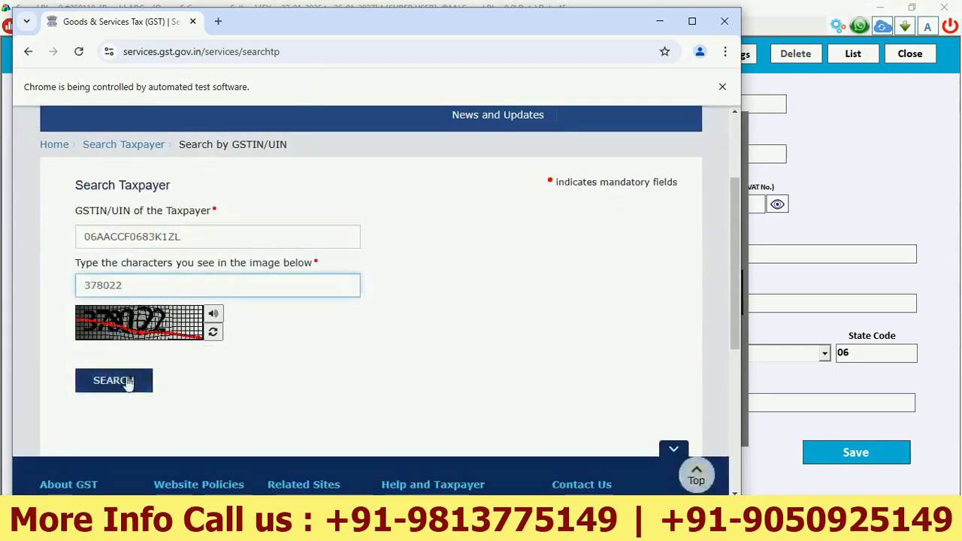
pyautogui.click(129, 382)
pyautogui.click(122, 287)
pyautogui.write('639711')
pyautogui.click(115, 380)
pyautogui.click(111, 285)
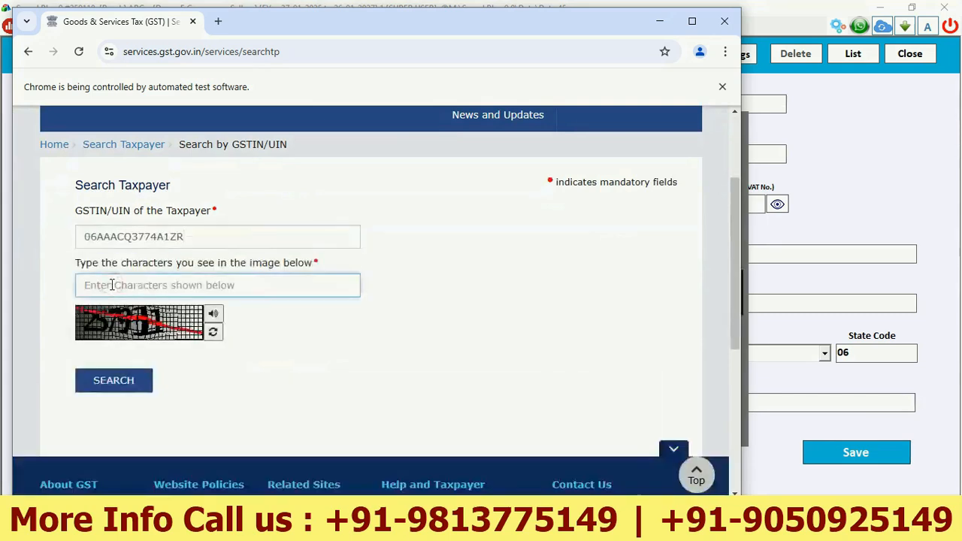
pyautogui.write('257011')
pyautogui.click(113, 380)
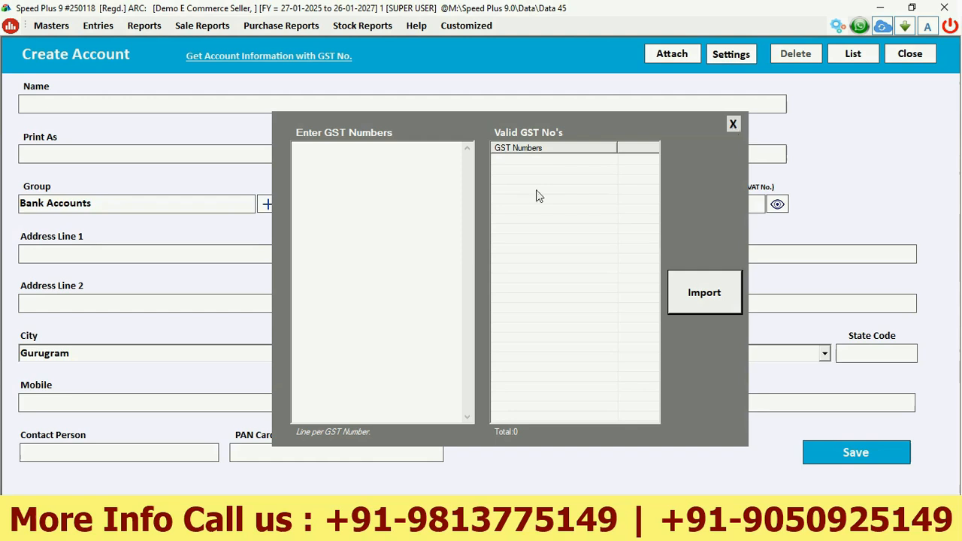
pyautogui.click(733, 126)
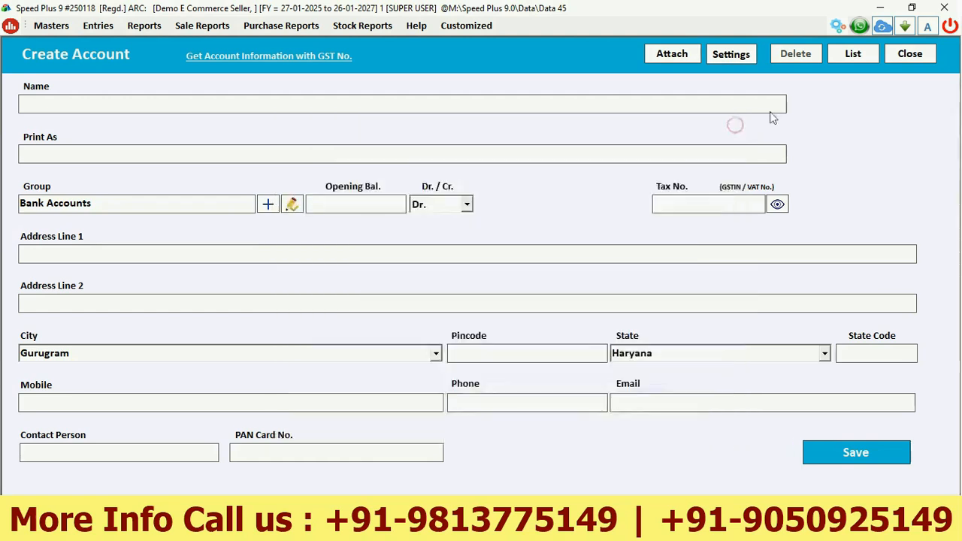
# - Load the address book list, check the AMAZON SELLER SERVICES PRIVATE LIMITED entry and filter the accounts by F
pyautogui.click(852, 54)
pyautogui.click(200, 54)
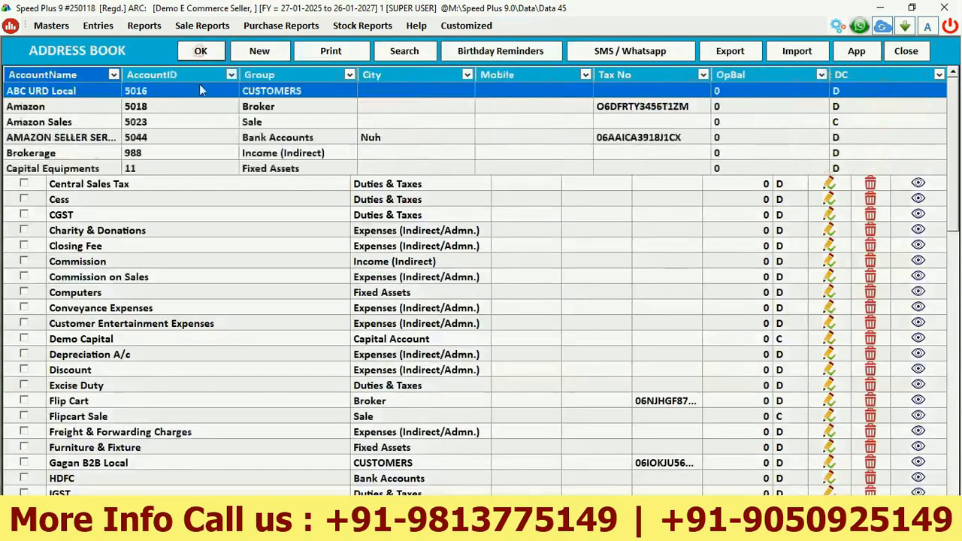
pyautogui.click(97, 139)
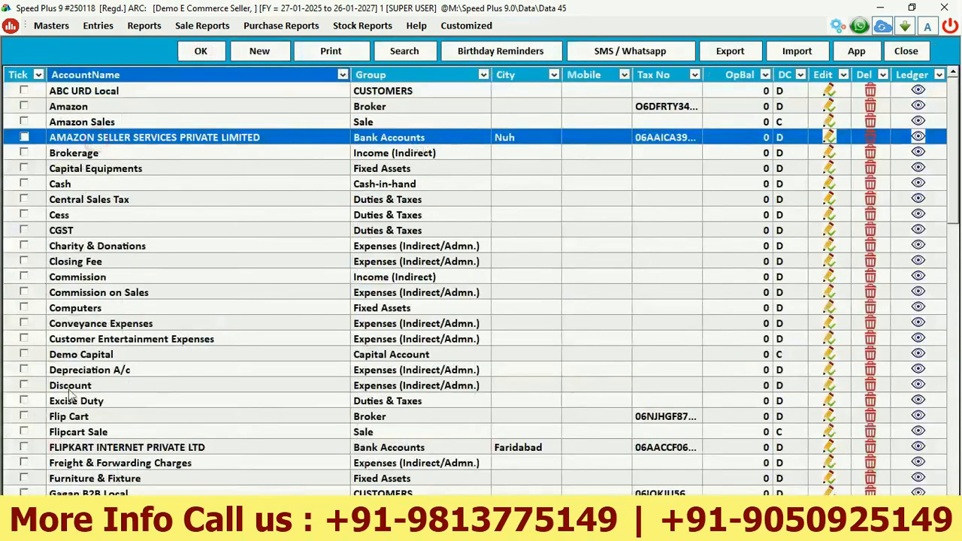
pyautogui.write('F')
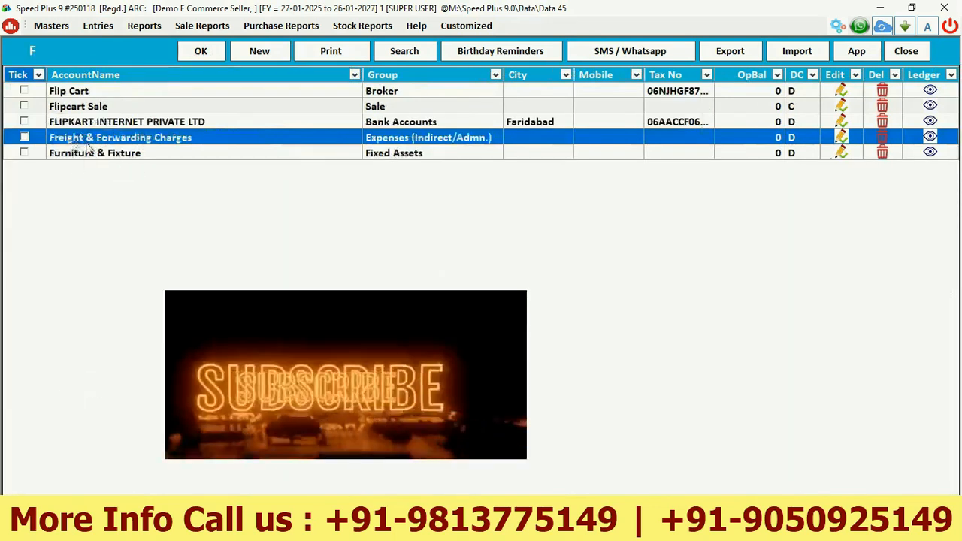
# - Check the FLIPKART INTERNET PRIVATE LTD entry, close the address book and open a new sale type entry
pyautogui.click(255, 123)
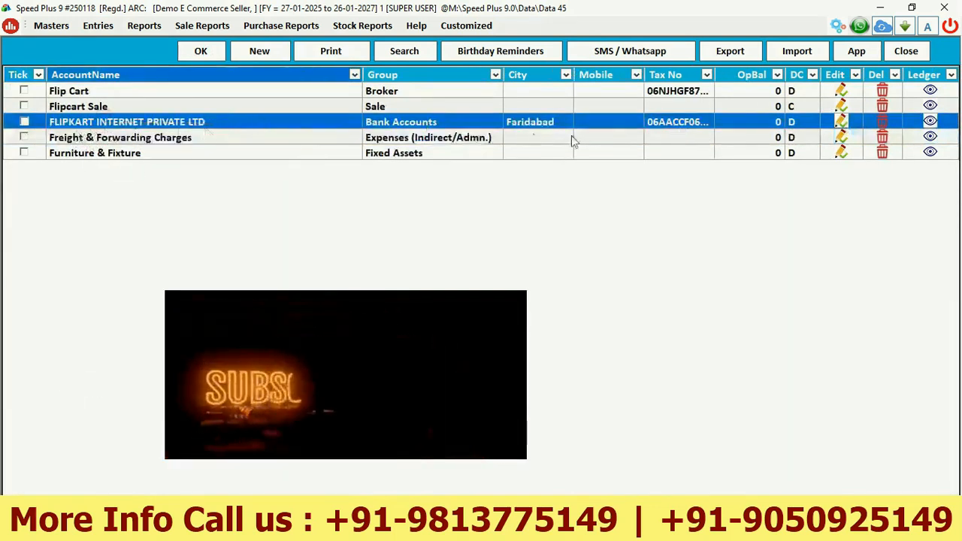
pyautogui.click(906, 50)
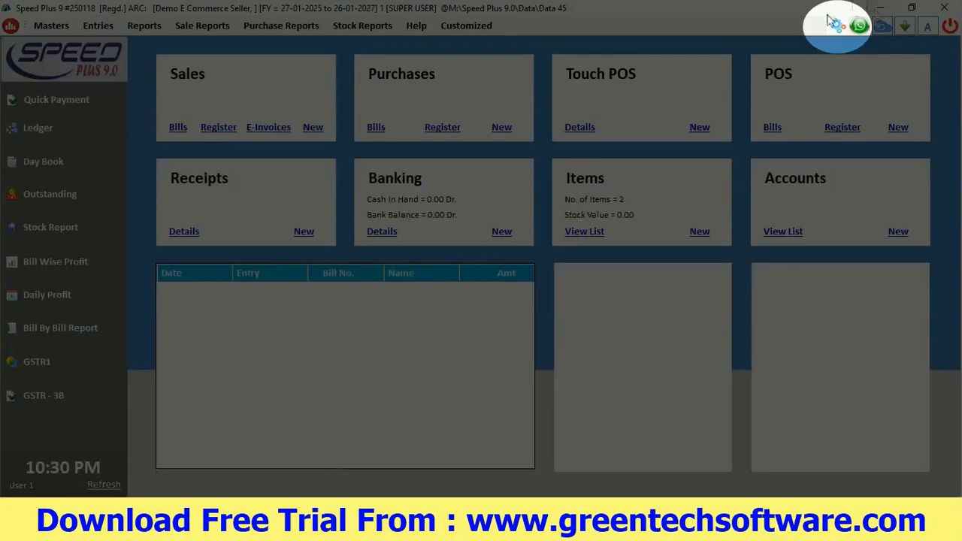
pyautogui.click(832, 23)
pyautogui.click(328, 389)
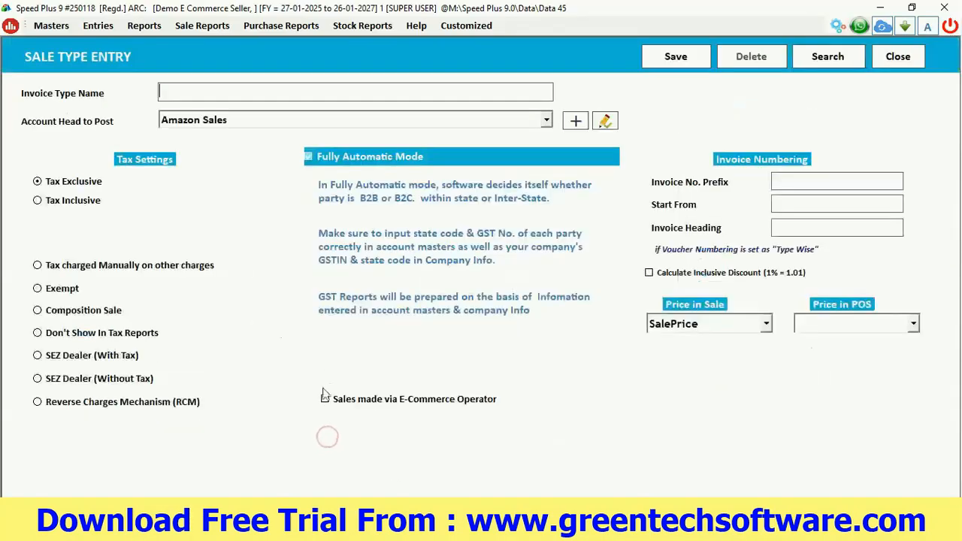
# - Switch to the Excel workbook and copy the text Snapdeal Sale from cell A3 of Sheet2
pyautogui.hotkey('alt', 'Tab')
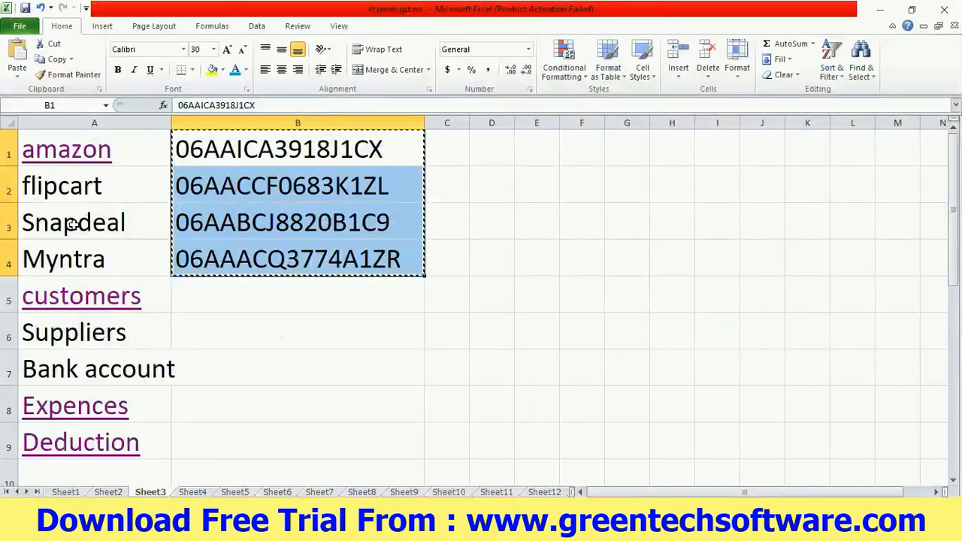
pyautogui.click(69, 159)
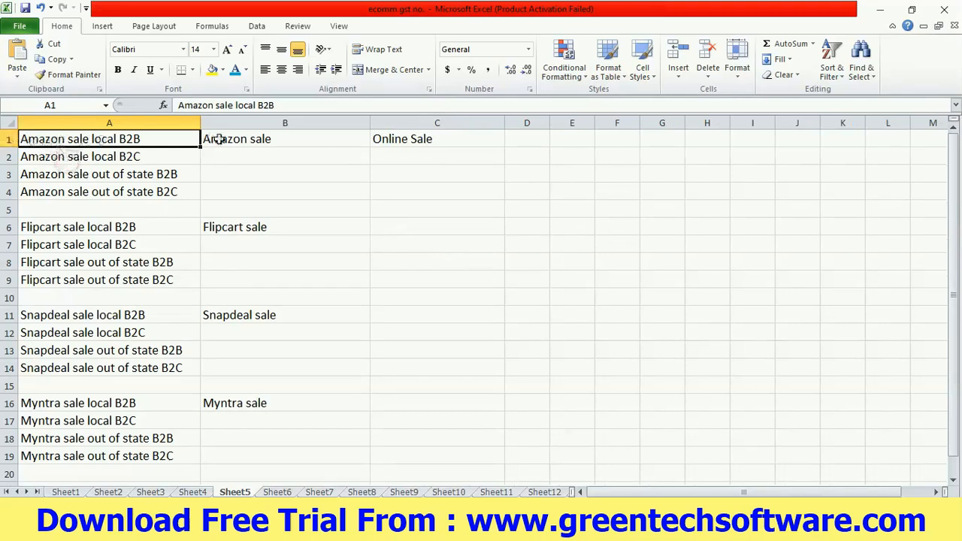
pyautogui.click(243, 315)
pyautogui.click(107, 491)
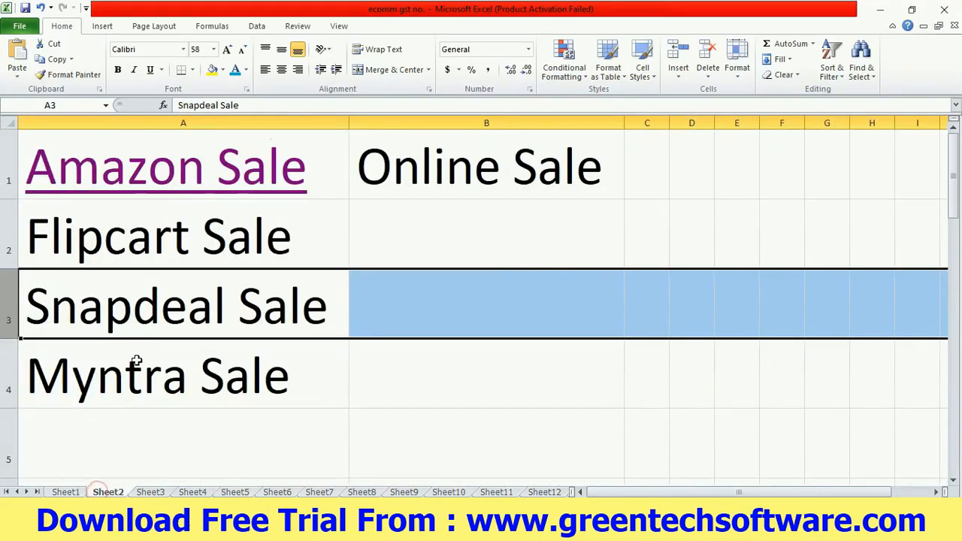
pyautogui.doubleClick(318, 305)
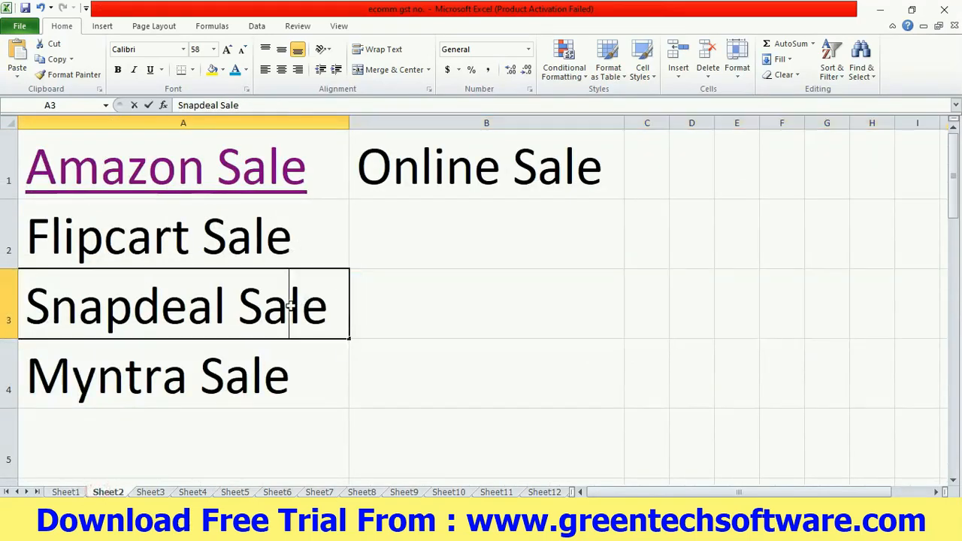
pyautogui.moveTo(327, 307); pyautogui.dragTo(30, 308)
pyautogui.rightClick(47, 308)
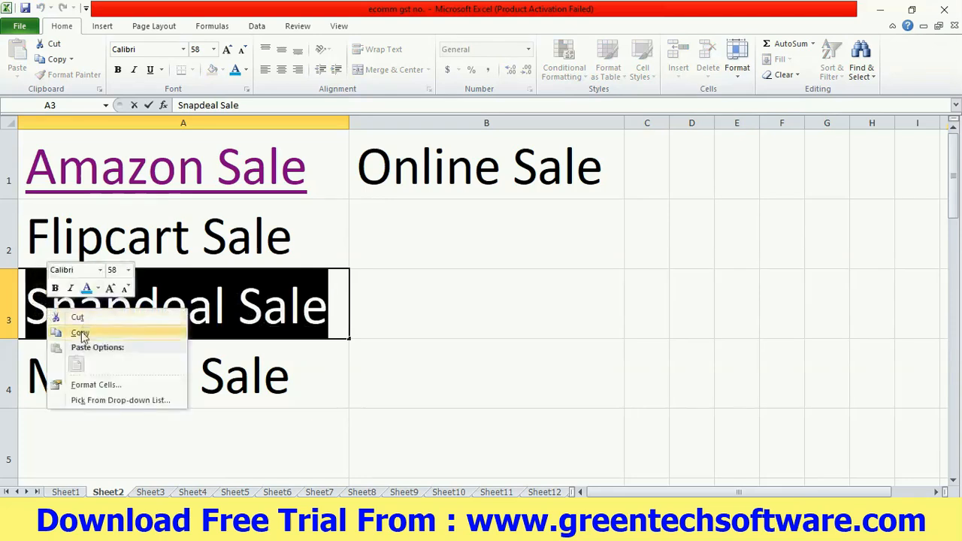
pyautogui.click(81, 332)
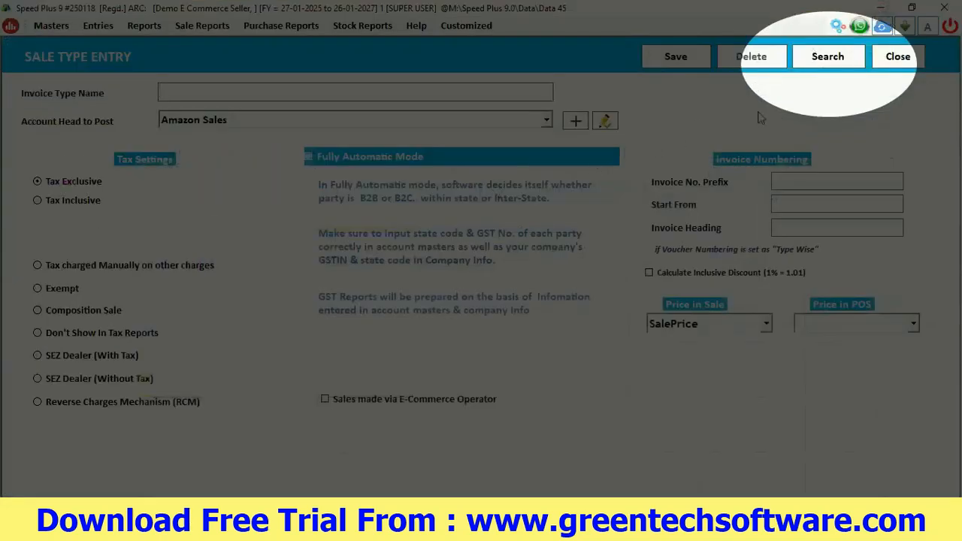
# - Review the existing sale types and paste Snapdeal Sale as the invoice type name of the new entry
pyautogui.click(823, 60)
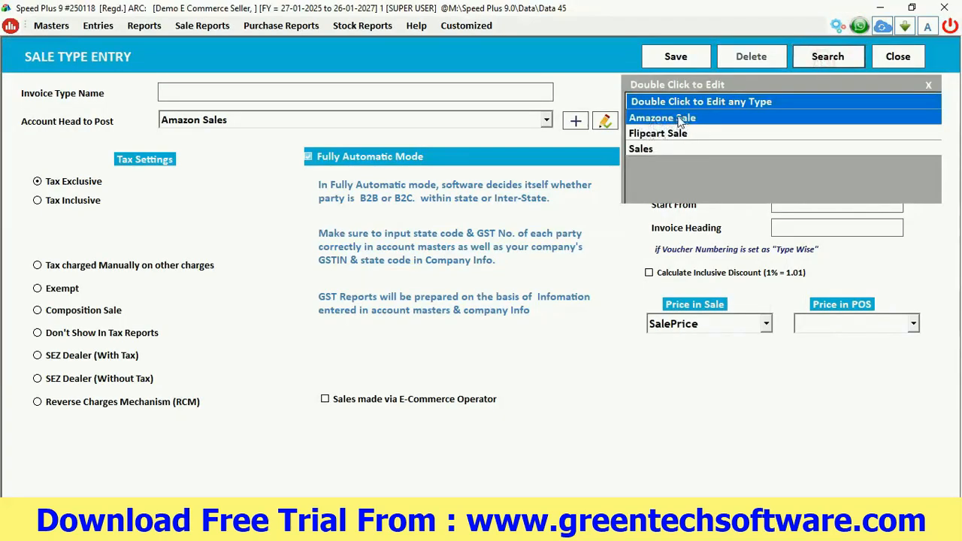
pyautogui.click(927, 86)
pyautogui.rightClick(178, 93)
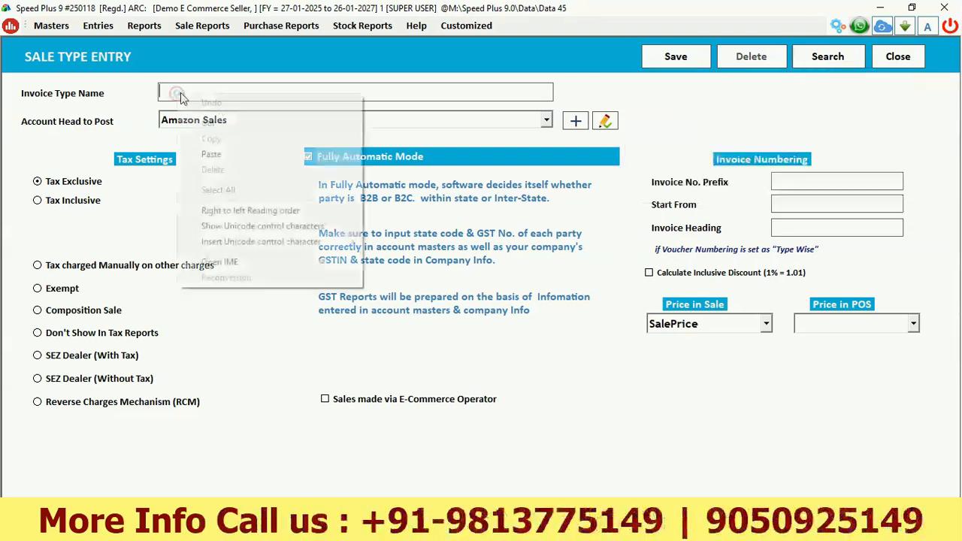
pyautogui.click(209, 153)
# - Choose Snapdeal Sale as the account head to post for the new sale type
pyautogui.press('Return')
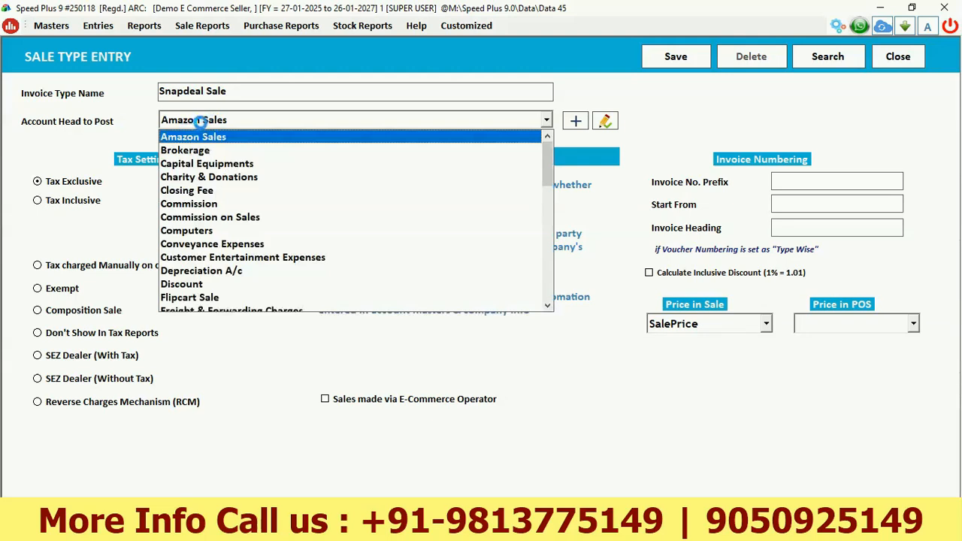
pyautogui.press('s')
pyautogui.press('s')
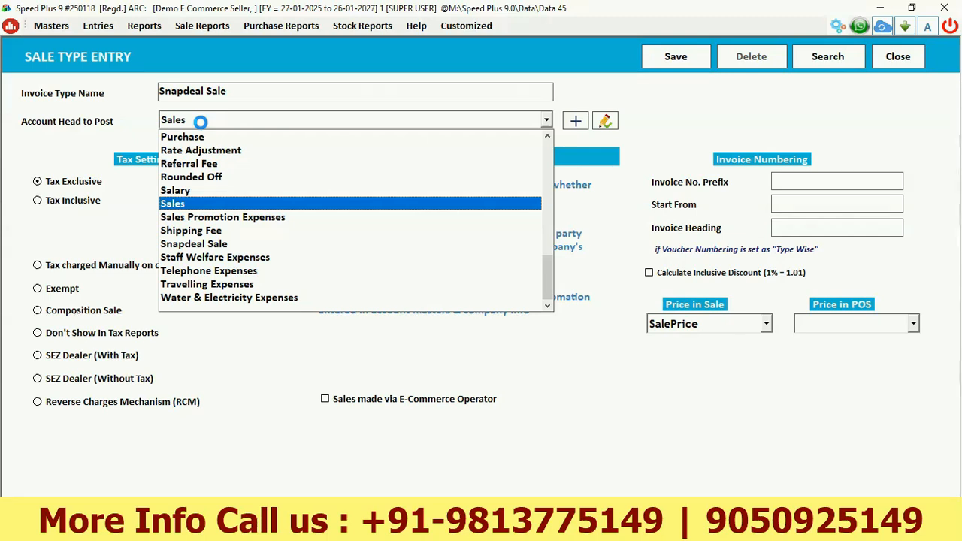
pyautogui.press('Down')
pyautogui.press('Down')
pyautogui.press('Down')
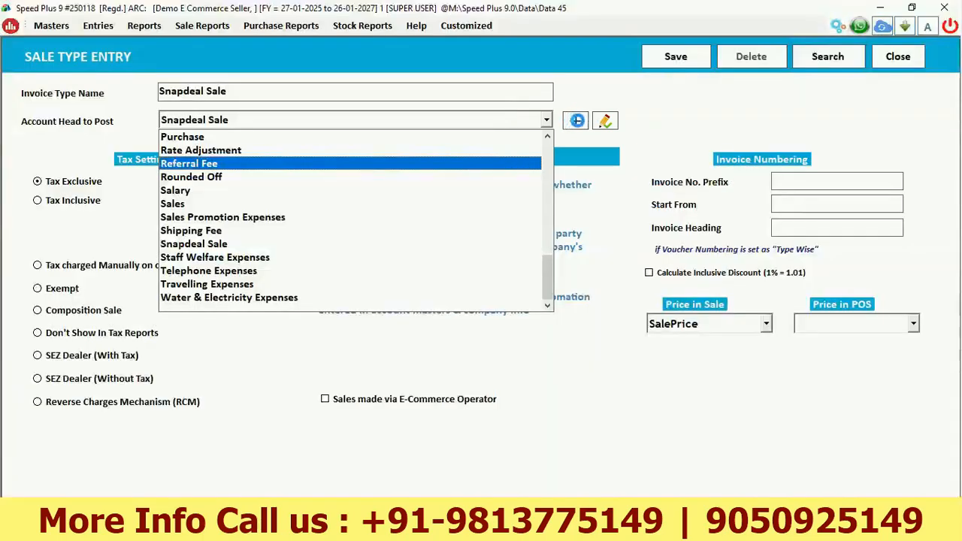
# - Load the address book list, filter the accounts to the Snapdeal entries and open the Snapdeal Sale account
pyautogui.click(54, 29)
pyautogui.click(72, 41)
pyautogui.click(84, 216)
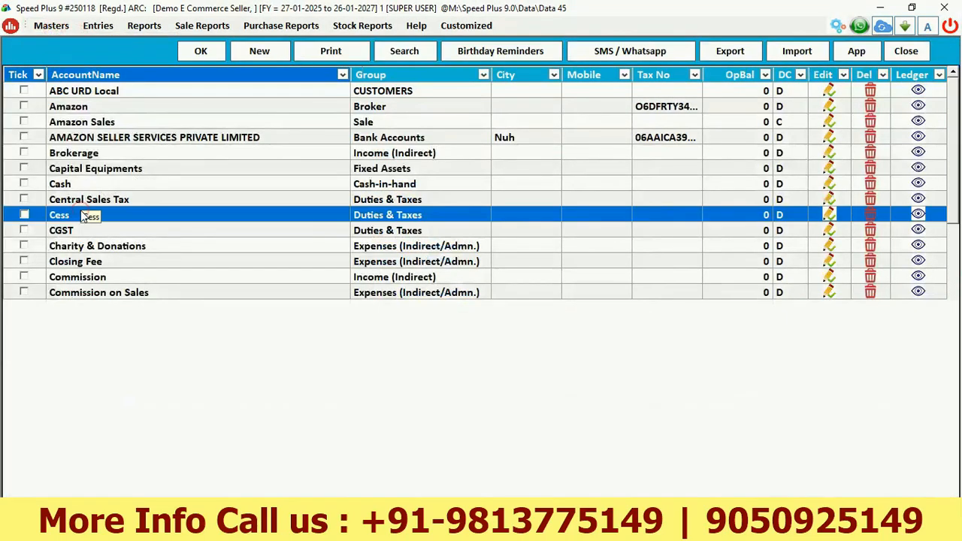
pyautogui.click(94, 110)
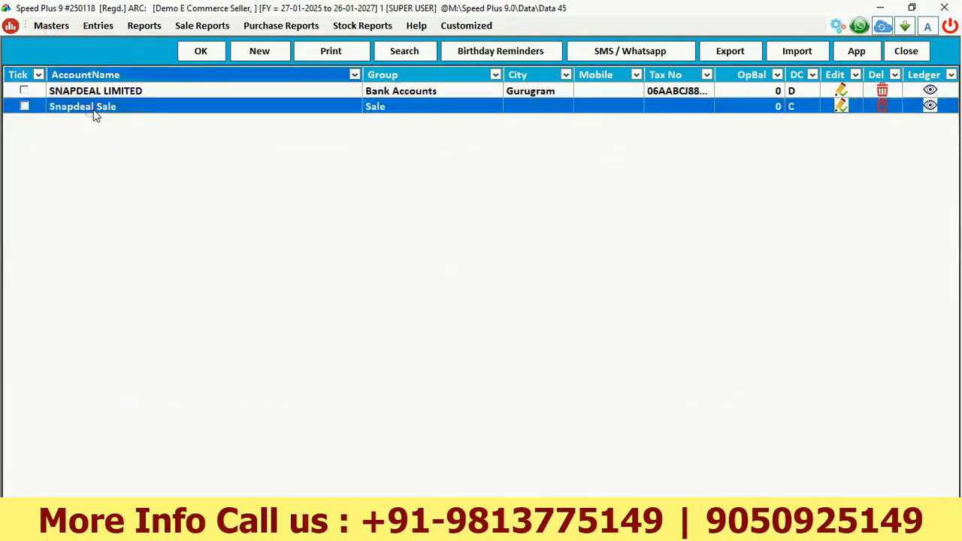
pyautogui.doubleClick(94, 114)
# - Examine the Snapdeal Sale account's name, print name and group, then exit without saving and return to the sale type entry
pyautogui.moveTo(94, 105); pyautogui.dragTo(19, 105)
pyautogui.click(94, 152)
pyautogui.moveTo(95, 152); pyautogui.dragTo(20, 153)
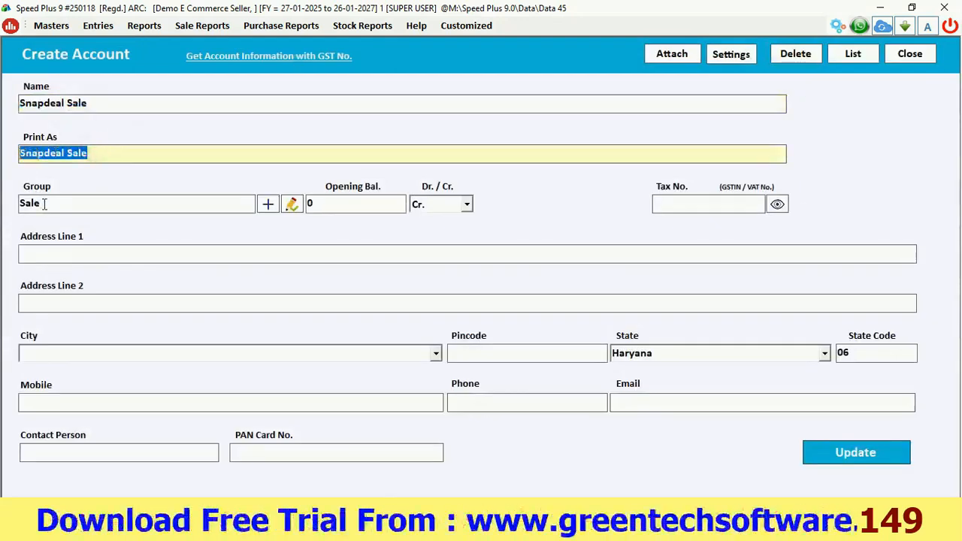
pyautogui.click(30, 203)
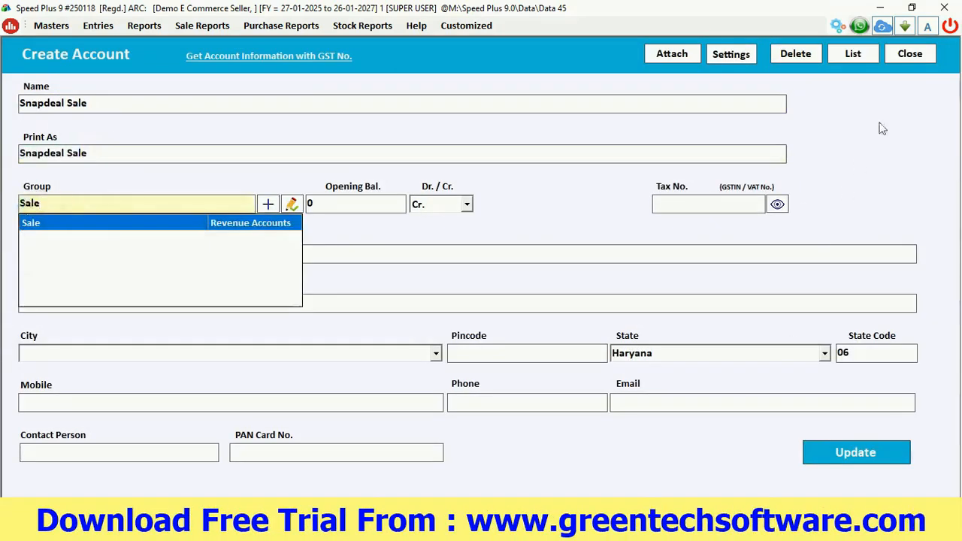
pyautogui.click(909, 54)
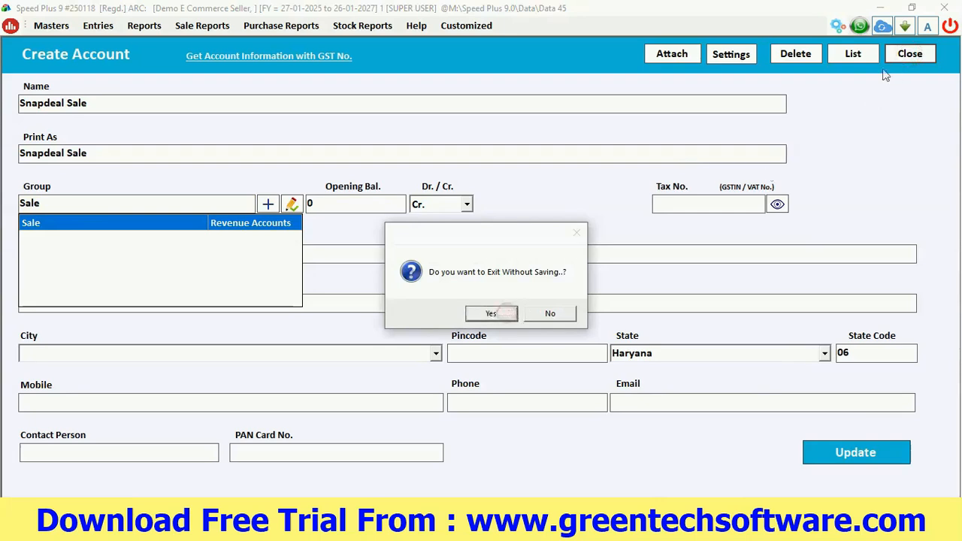
pyautogui.click(491, 313)
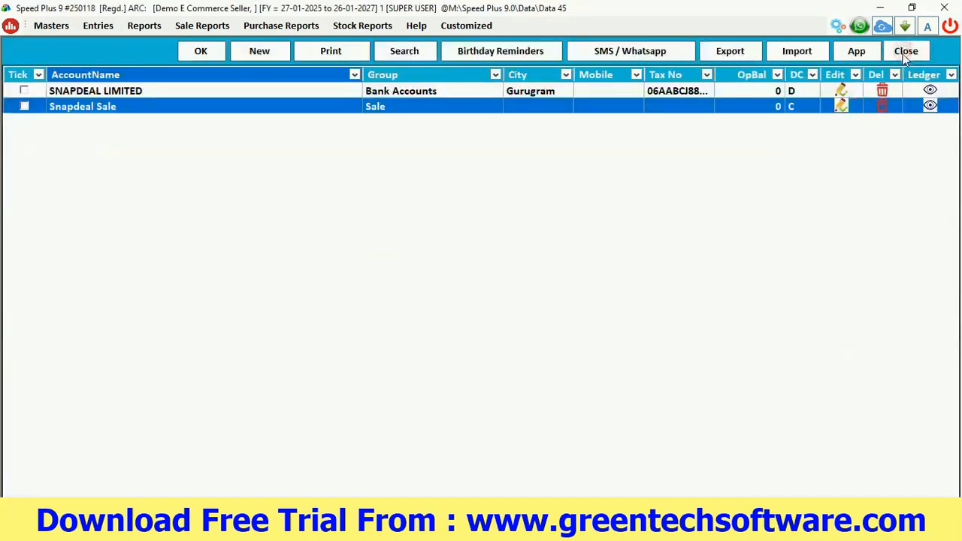
pyautogui.click(906, 54)
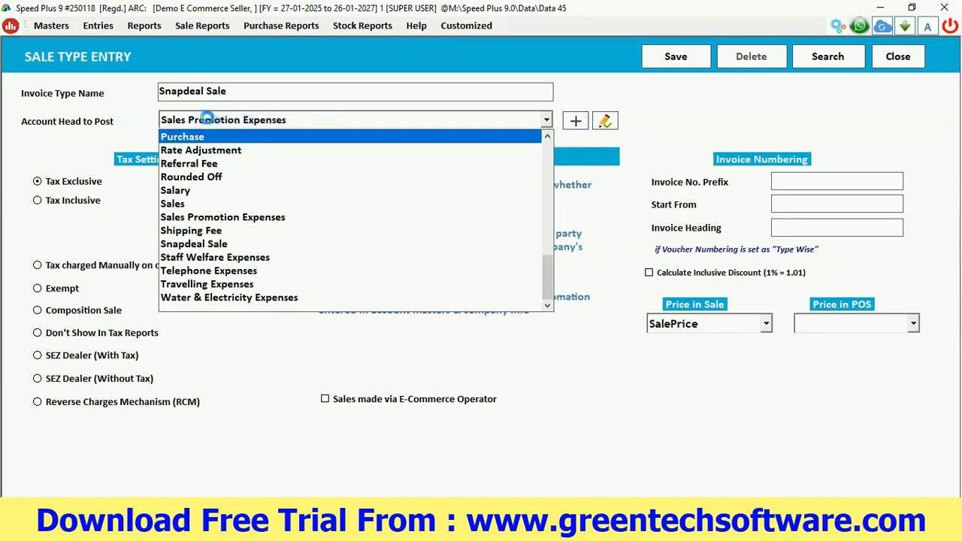
# - Reselect Snapdeal Sale as the sale type's account head to post and confirm it
pyautogui.click(232, 91)
pyautogui.click(238, 85)
pyautogui.press('Return')
pyautogui.press('Down')
pyautogui.press('Down')
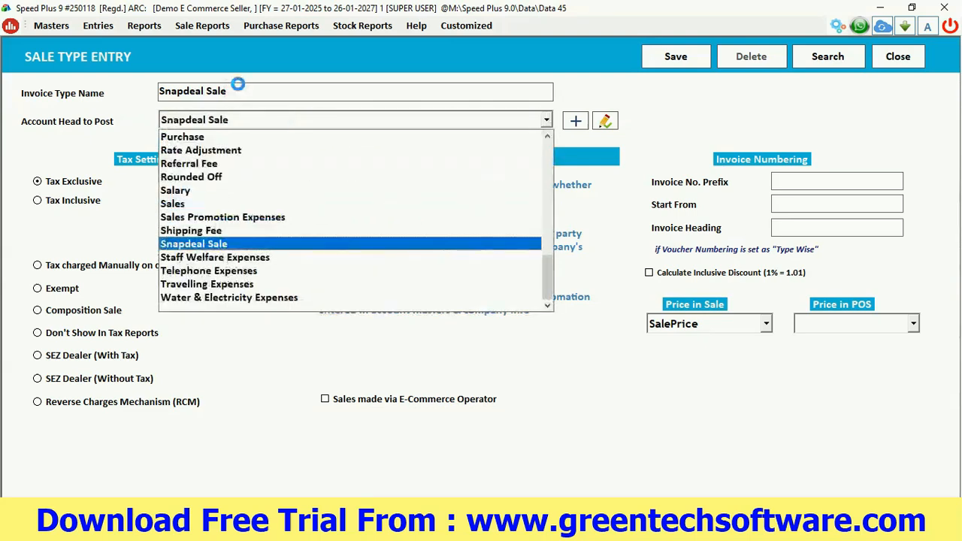
pyautogui.press('Return')
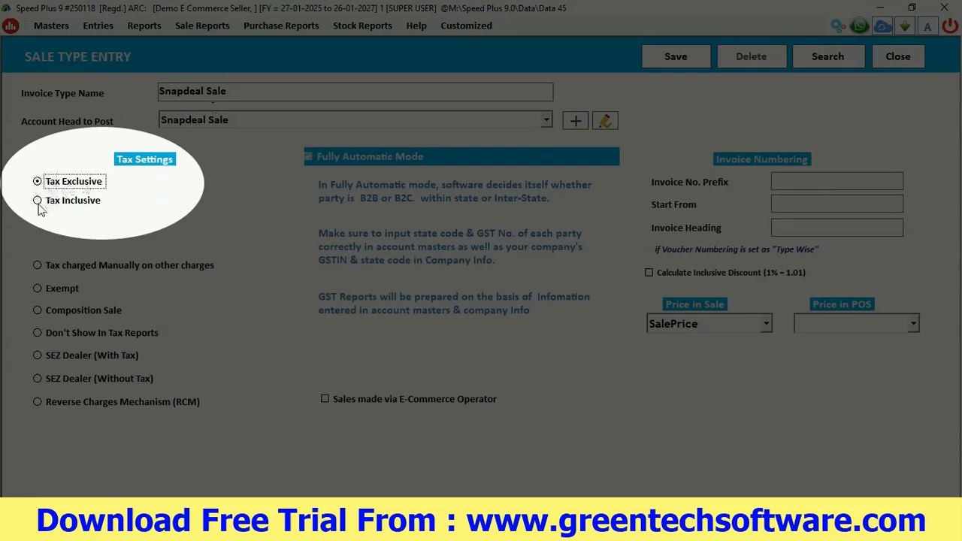
# - Try the Tax Inclusive setting for the sale type and switch back to Tax Exclusive
pyautogui.click(38, 201)
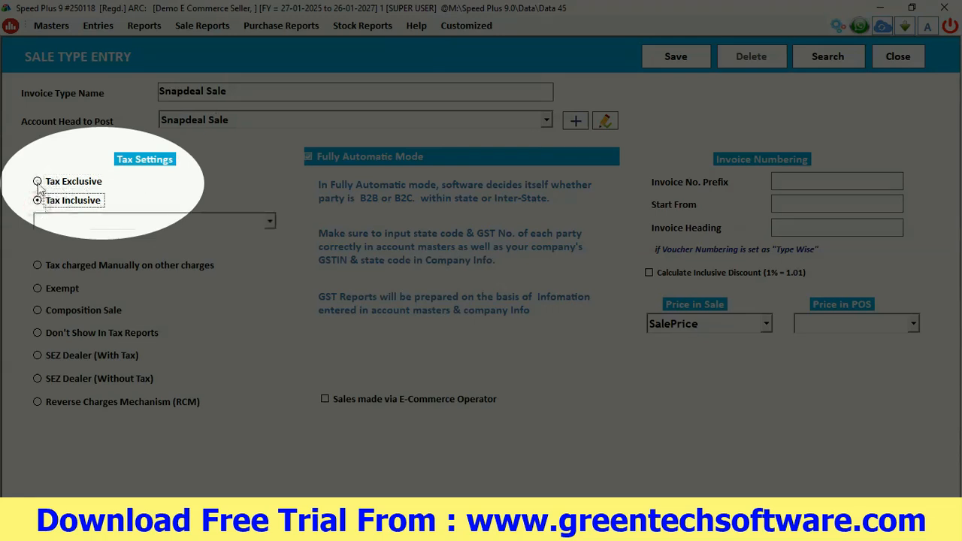
pyautogui.click(38, 182)
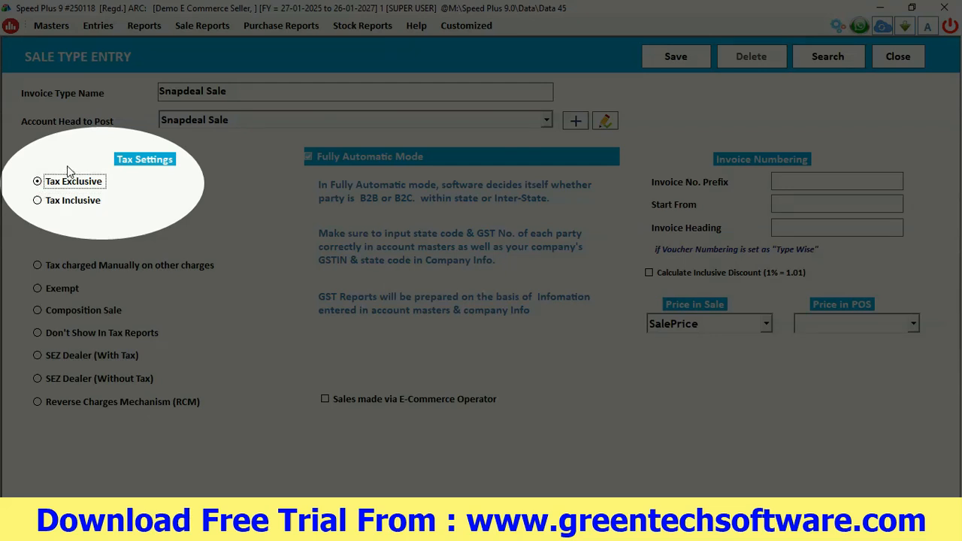
pyautogui.click(38, 200)
pyautogui.click(37, 182)
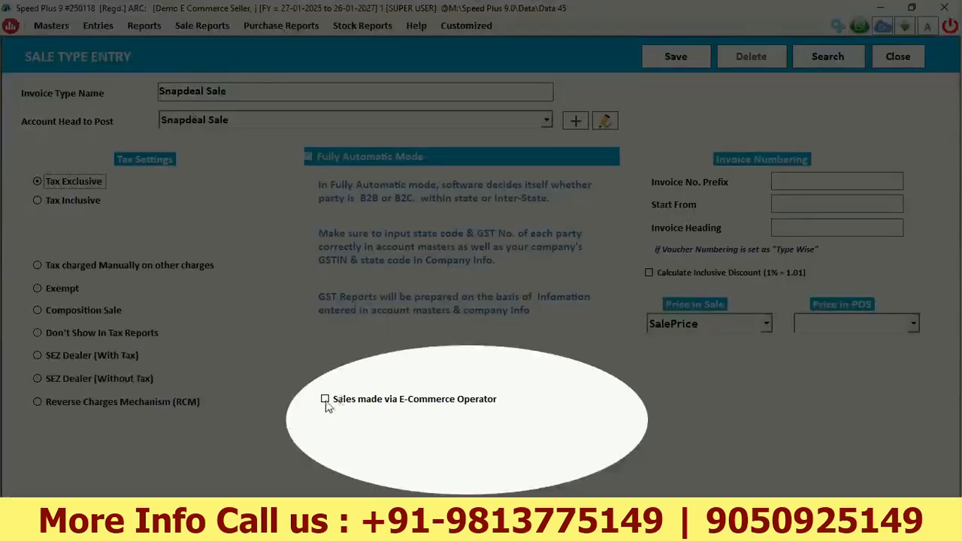
# - Mark the sales as made via an e-commerce operator and paste Snapdeal's GSTIN from the Excel workbook as the operator's GSTIN
pyautogui.click(326, 400)
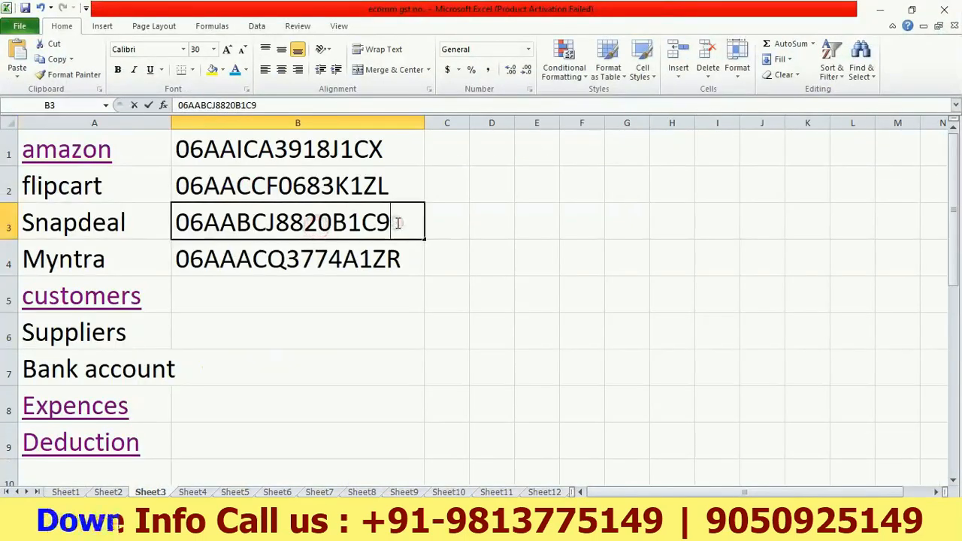
pyautogui.moveTo(395, 222); pyautogui.dragTo(177, 224)
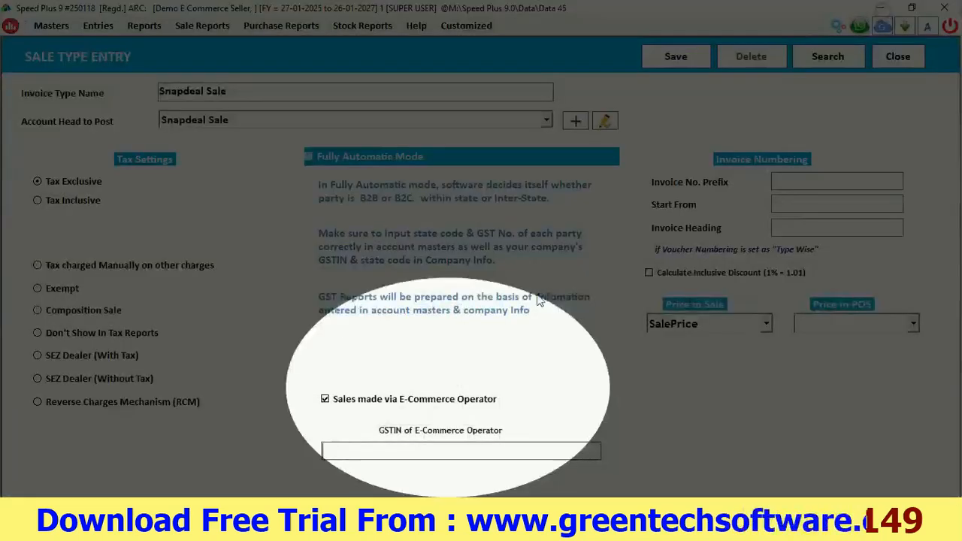
pyautogui.rightClick(364, 457)
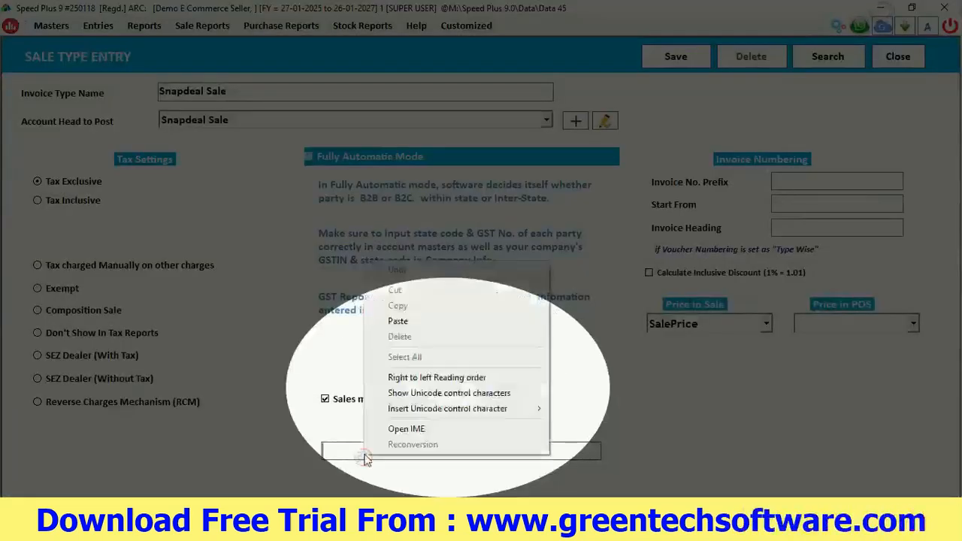
pyautogui.click(409, 325)
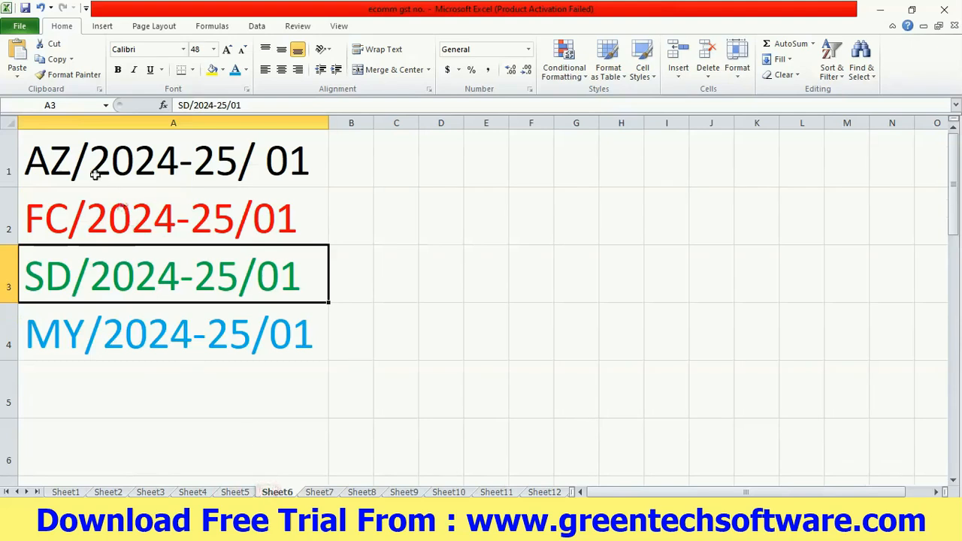
# - Review the invoice number formats in Sheet6 of the Excel workbook and copy SD/2024-25 from cell A3
pyautogui.click(68, 163)
pyautogui.click(75, 218)
pyautogui.click(39, 284)
pyautogui.doubleClick(281, 272)
pyautogui.moveTo(300, 275); pyautogui.dragTo(55, 280)
pyautogui.moveTo(301, 277); pyautogui.dragTo(25, 278)
pyautogui.rightClick(44, 276)
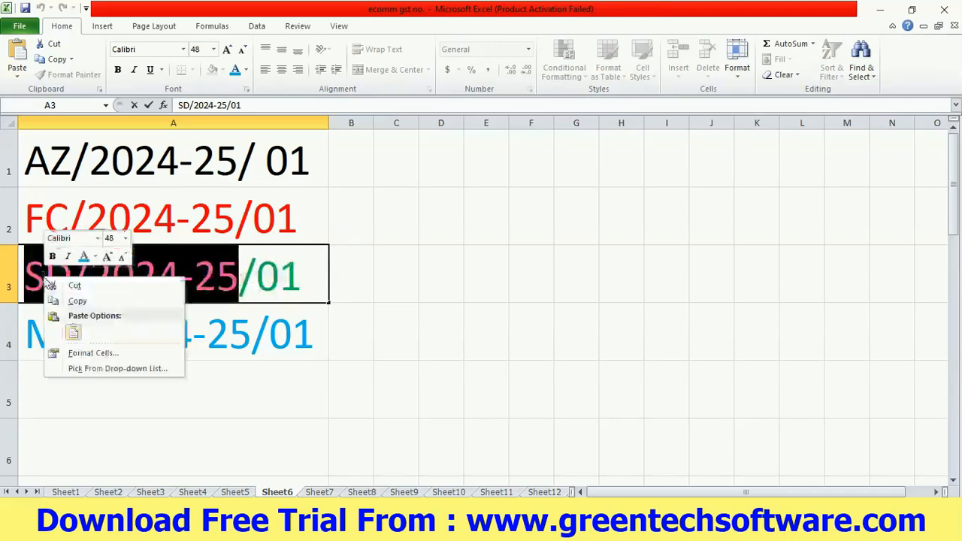
pyautogui.click(79, 301)
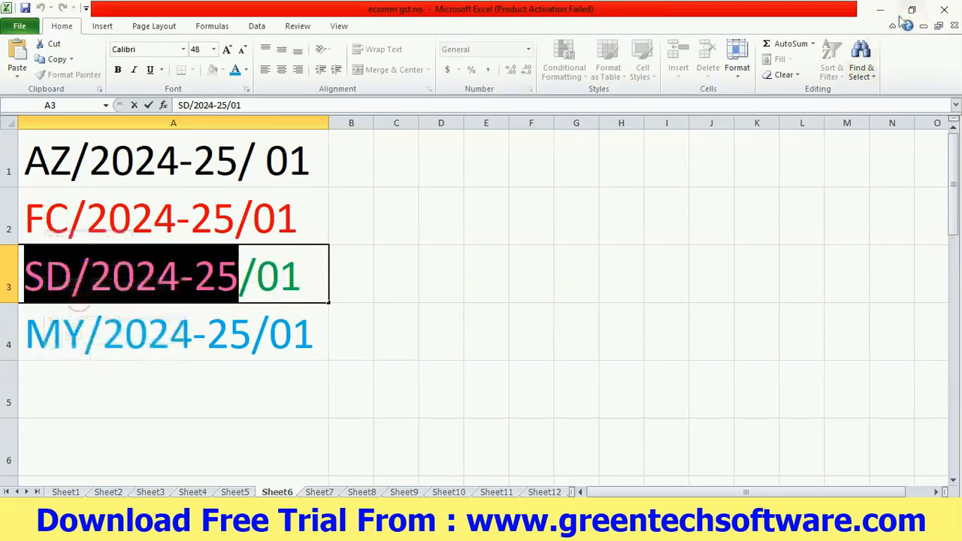
# - Return to the sale type entry and set the invoice number prefix to SD/2024-25-
pyautogui.click(879, 9)
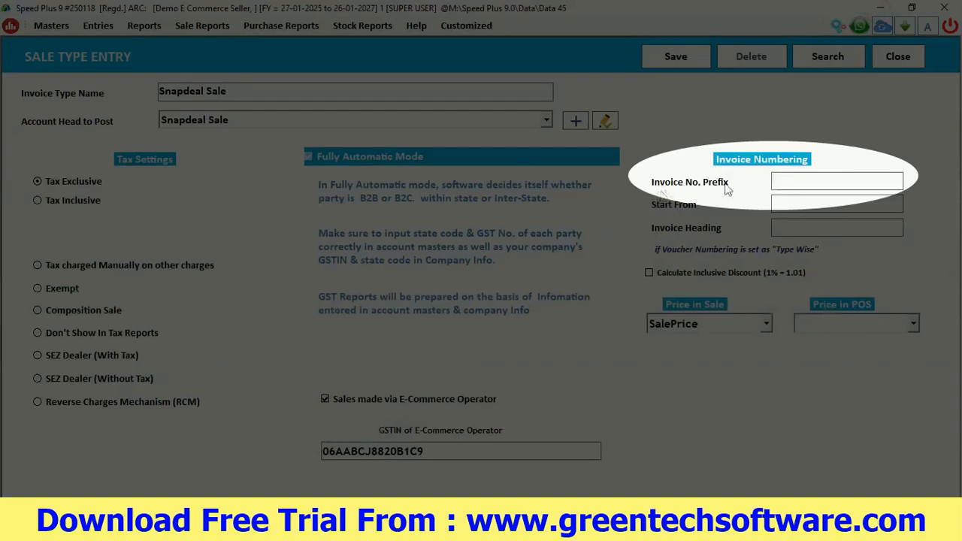
pyautogui.rightClick(787, 181)
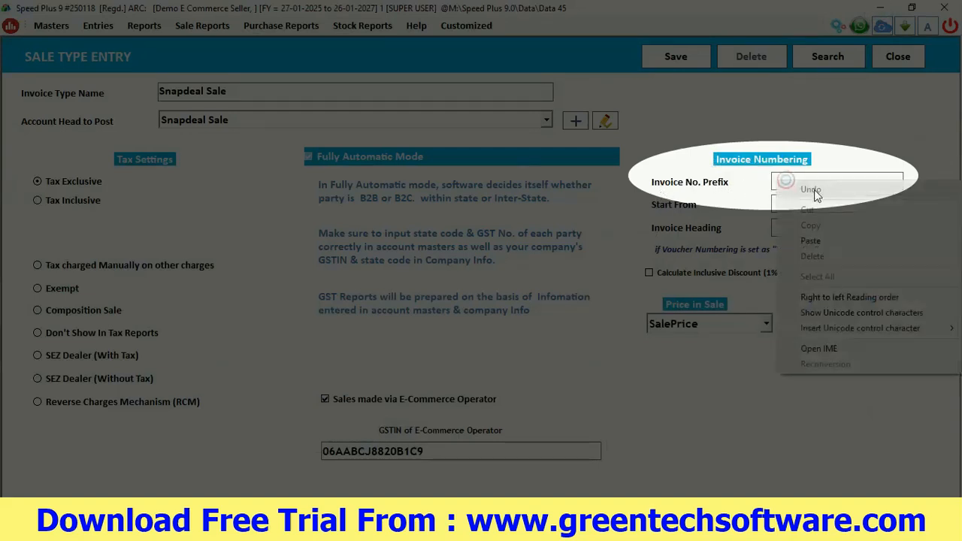
pyautogui.click(807, 239)
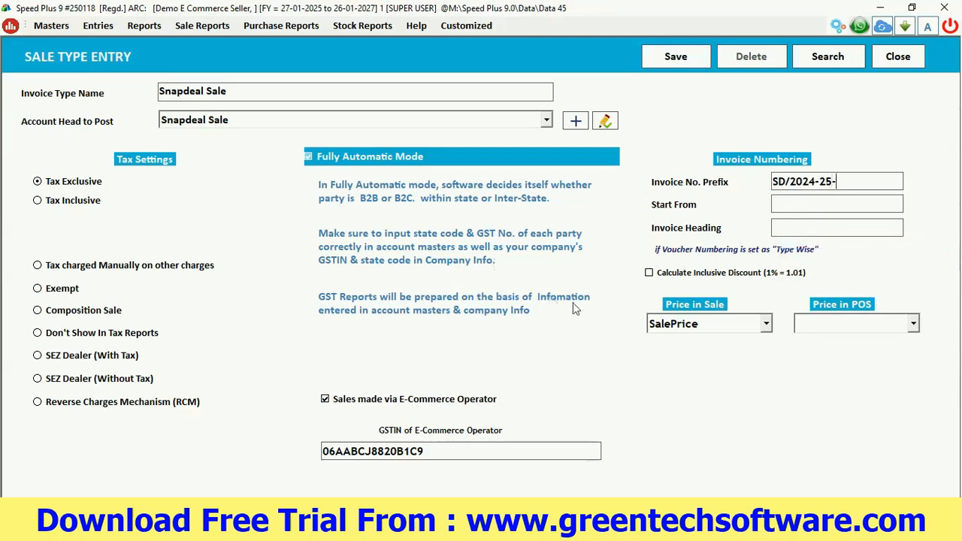
# - Keep SalePrice as the price used in sales and save the Snapdeal Sale type
pyautogui.click(668, 328)
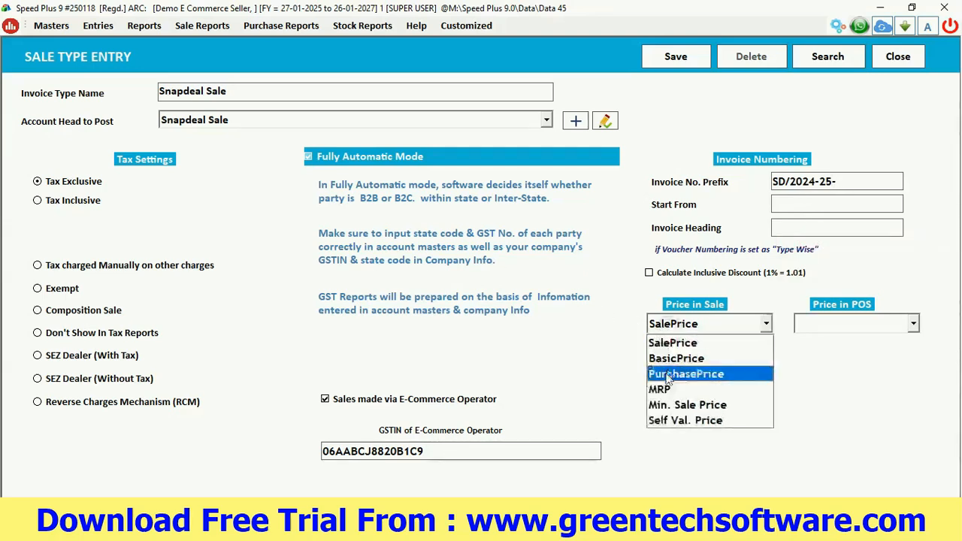
pyautogui.click(660, 328)
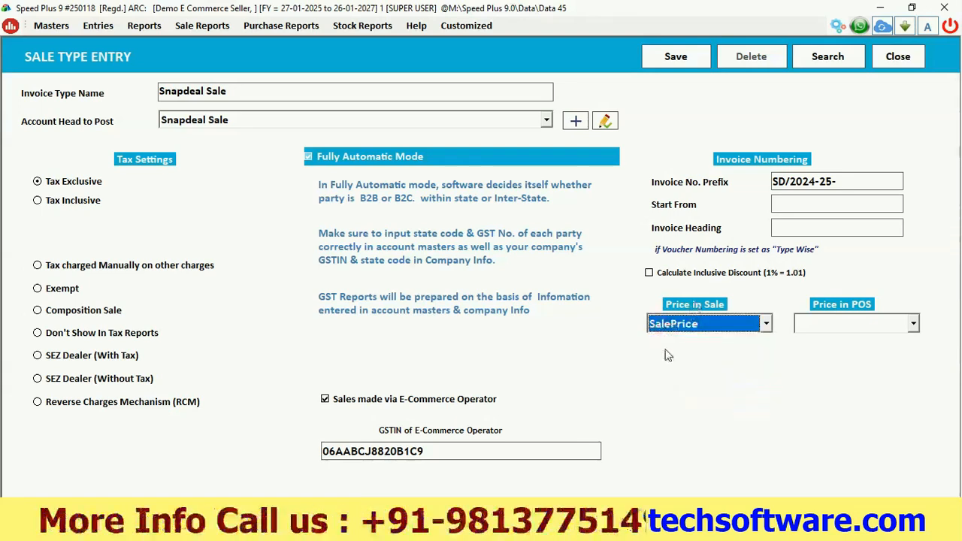
pyautogui.click(675, 57)
pyautogui.press('Return')
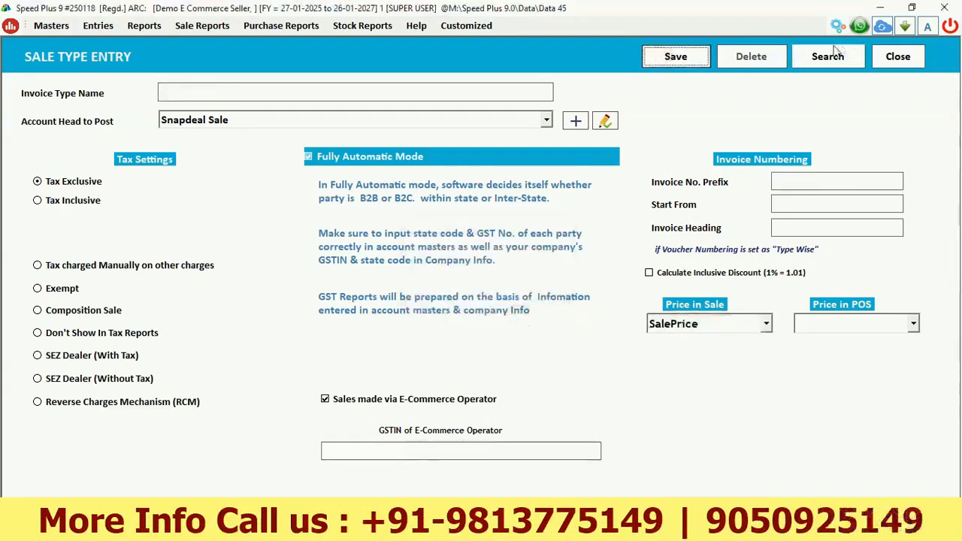
# - Check the list of saved sale types for Snapdeal Sale and close the sale type entry
pyautogui.click(835, 54)
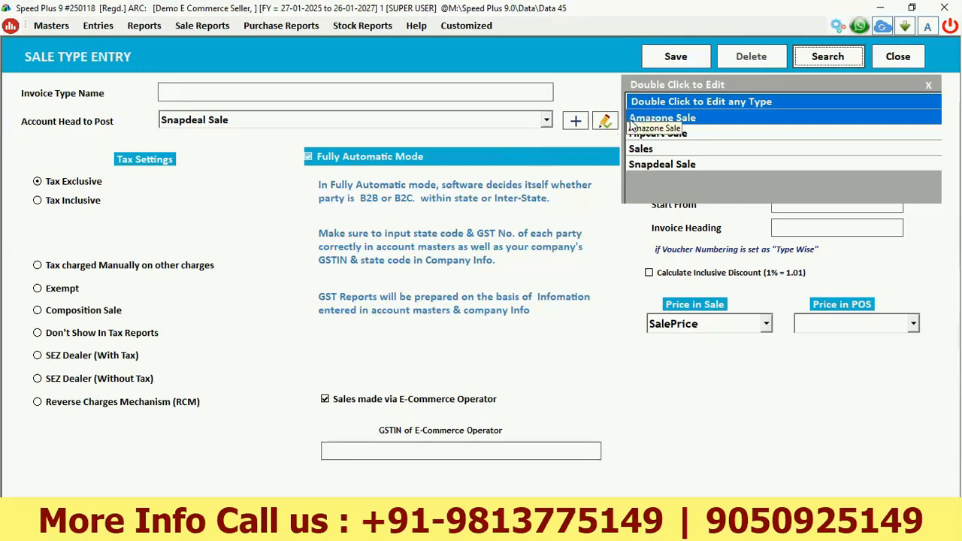
pyautogui.click(653, 166)
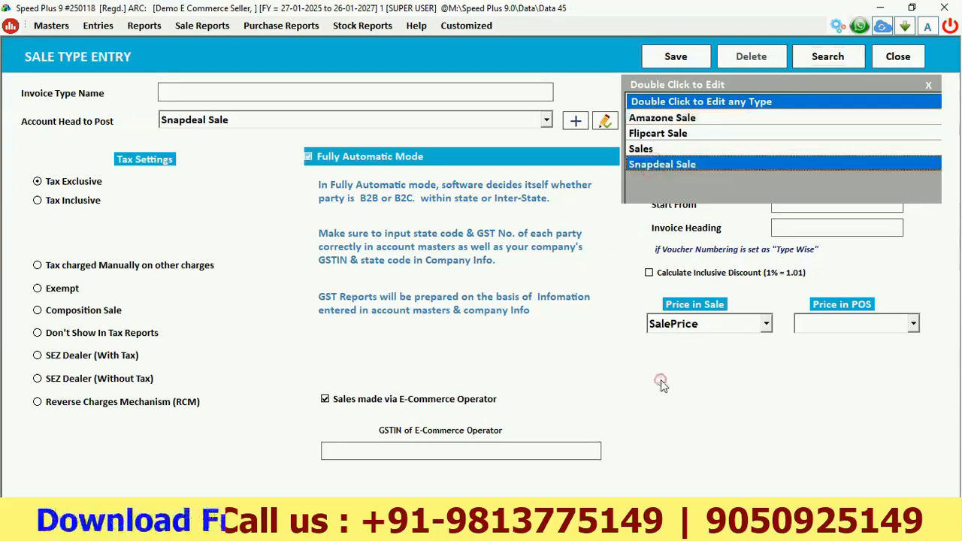
pyautogui.click(927, 84)
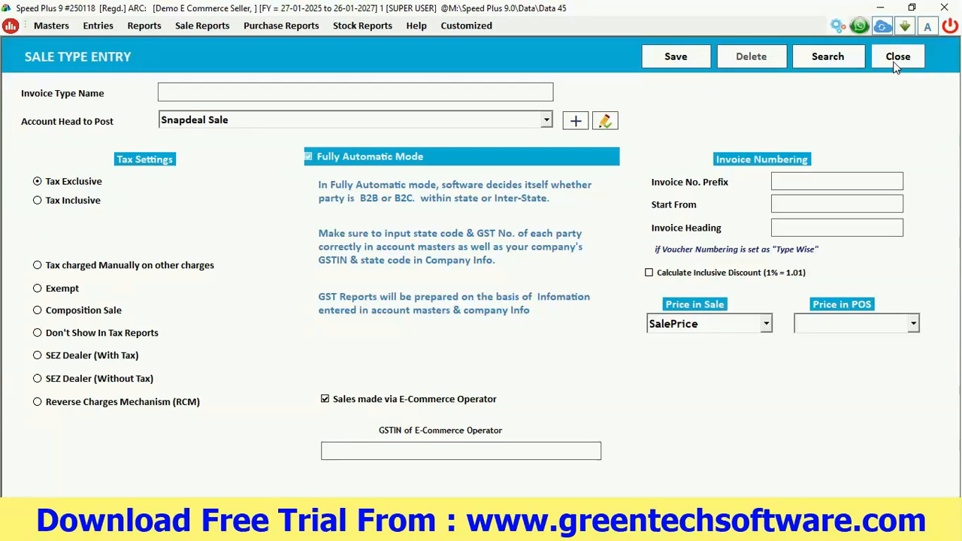
pyautogui.click(897, 58)
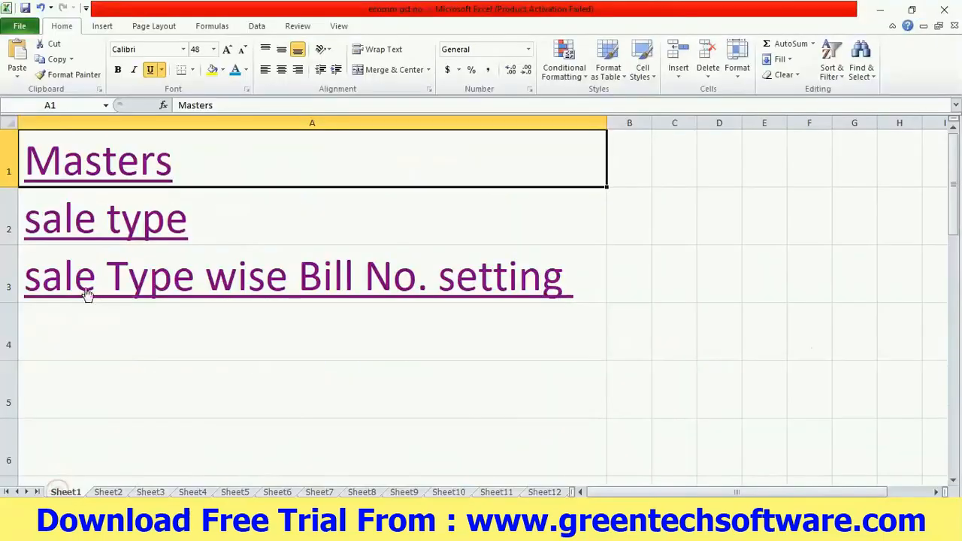
# - Go through the sale type and bill number setting topics on Sheet1 of the Excel workbook
pyautogui.click(85, 286)
pyautogui.click(66, 492)
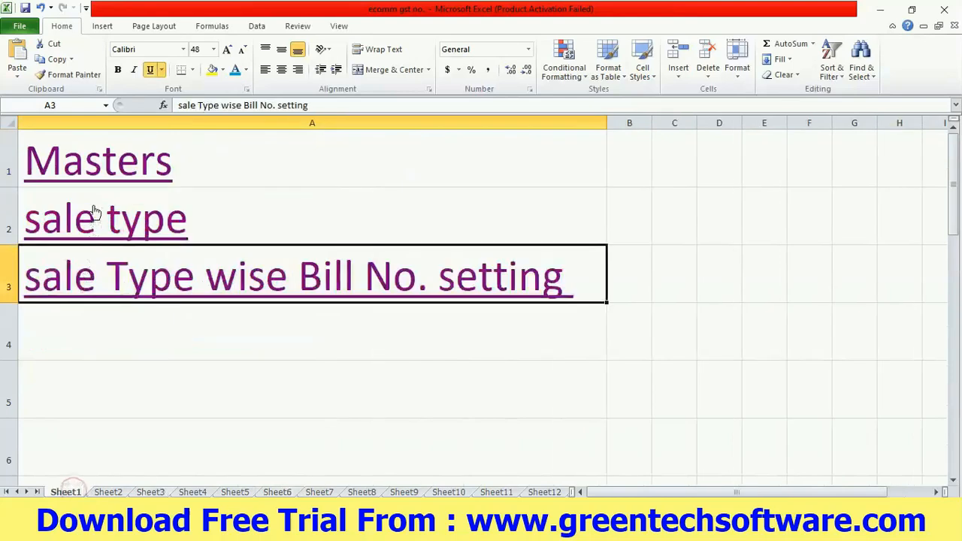
pyautogui.click(94, 217)
pyautogui.click(73, 413)
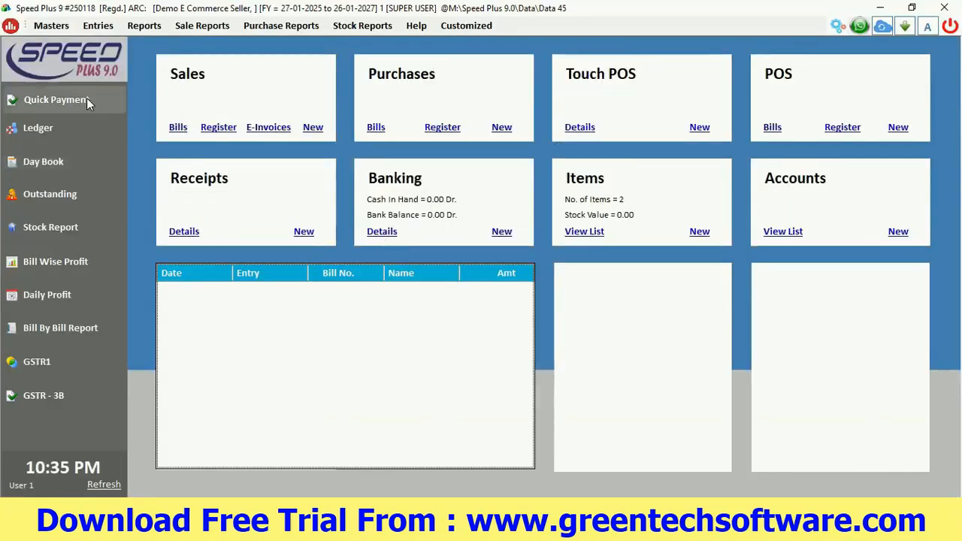
# - In Speed Plus, filter the account list to the Expenses (Indirect/Admn.) group and open the Referral Fee account
pyautogui.click(51, 26)
pyautogui.click(69, 42)
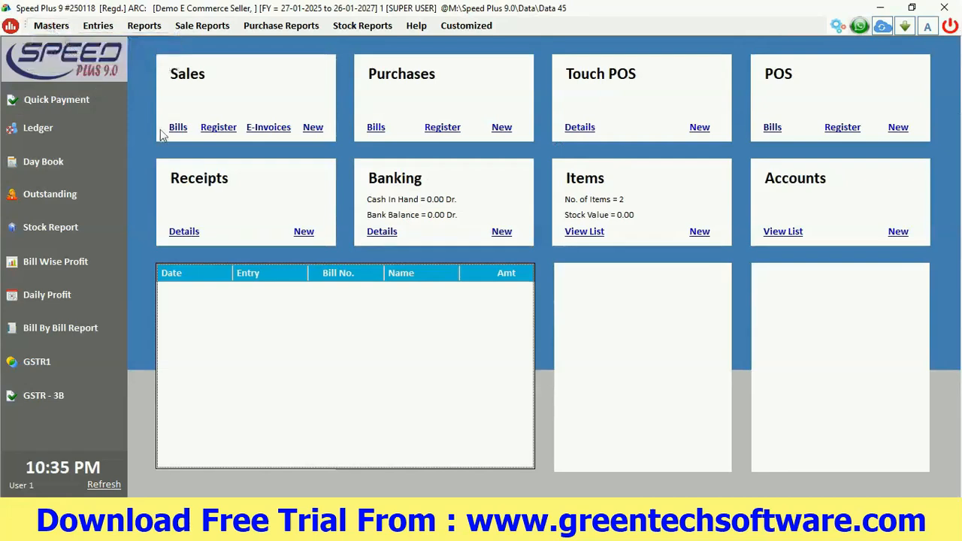
pyautogui.click(483, 74)
pyautogui.click(396, 270)
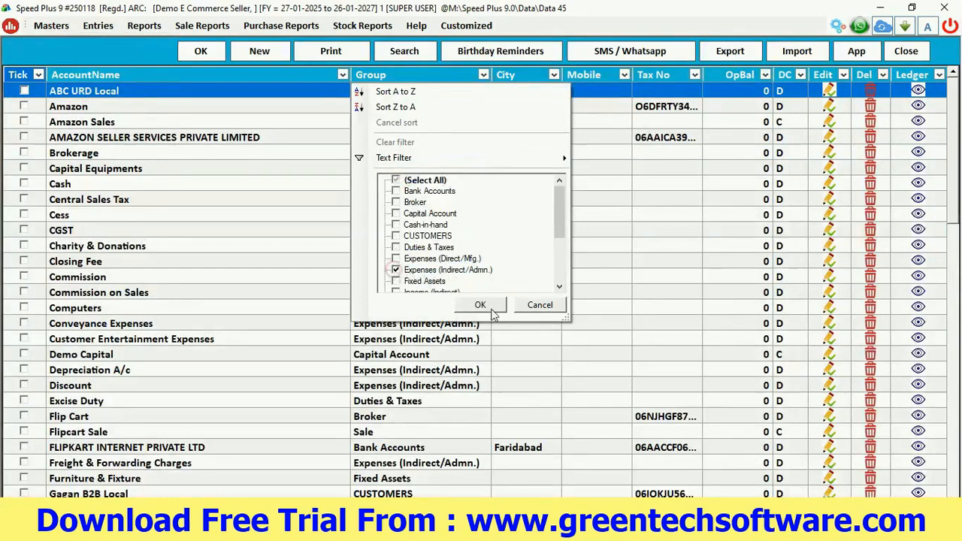
pyautogui.click(480, 305)
pyautogui.click(66, 168)
pyautogui.write('RE')
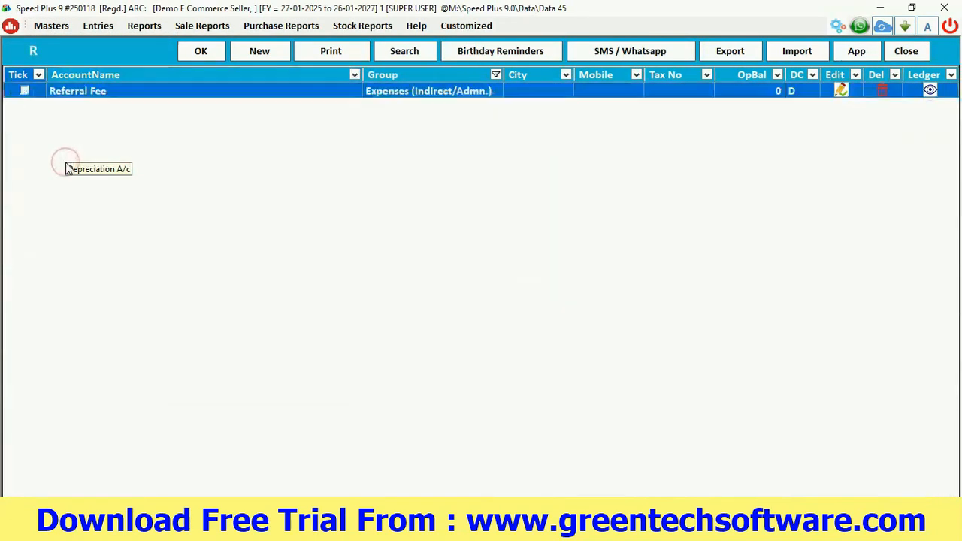
pyautogui.doubleClick(310, 96)
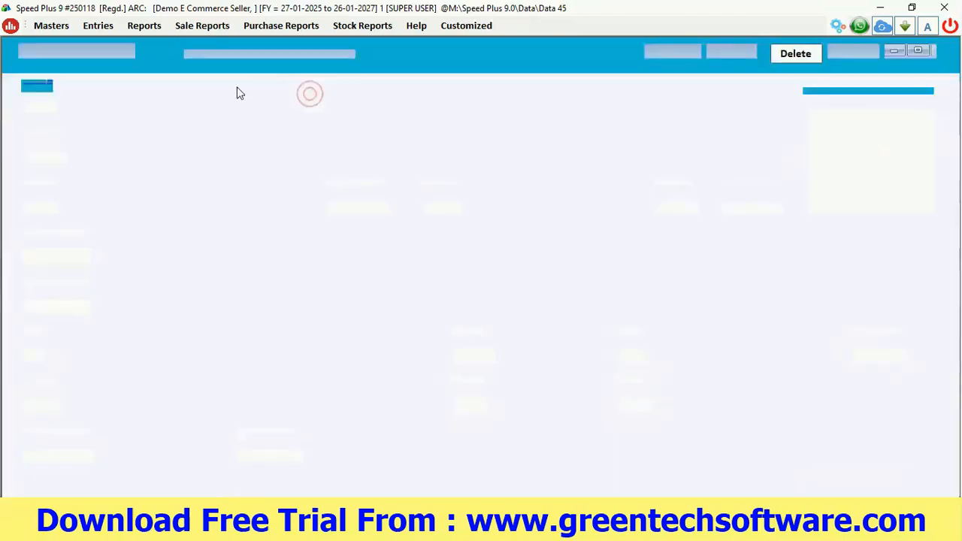
# - Review the Referral Fee account's name and group, and close both the account and the account list
pyautogui.doubleClick(93, 102)
pyautogui.moveTo(151, 203); pyautogui.dragTo(24, 207)
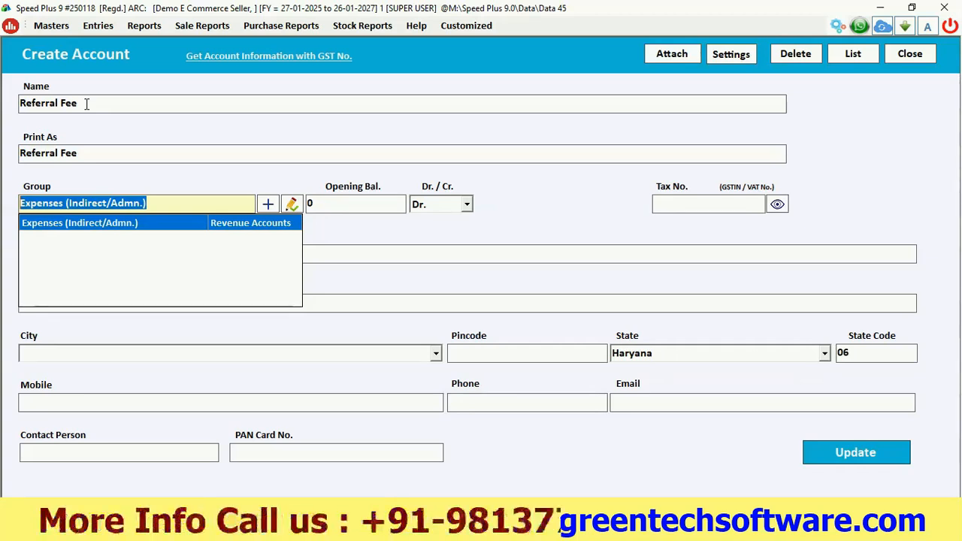
pyautogui.click(146, 203)
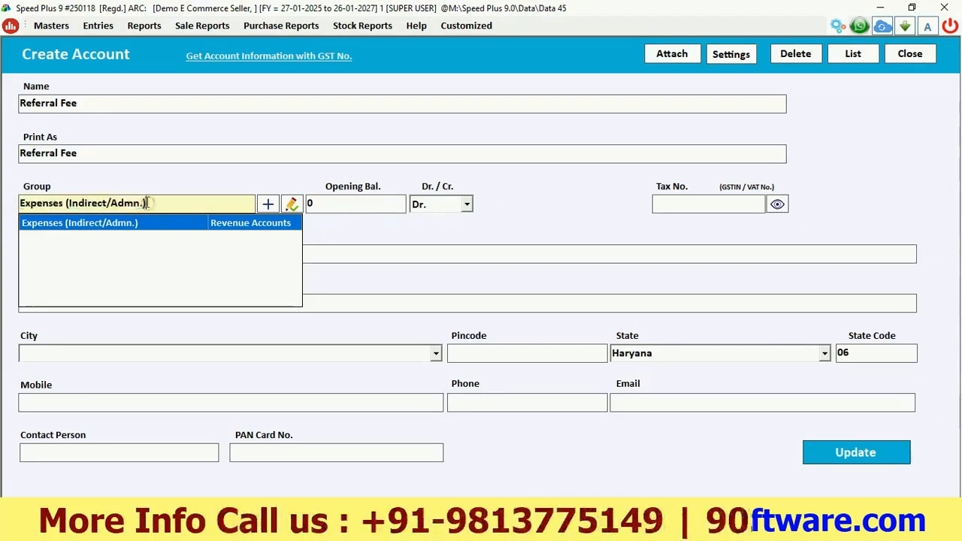
pyautogui.click(907, 54)
pyautogui.click(495, 312)
pyautogui.click(906, 54)
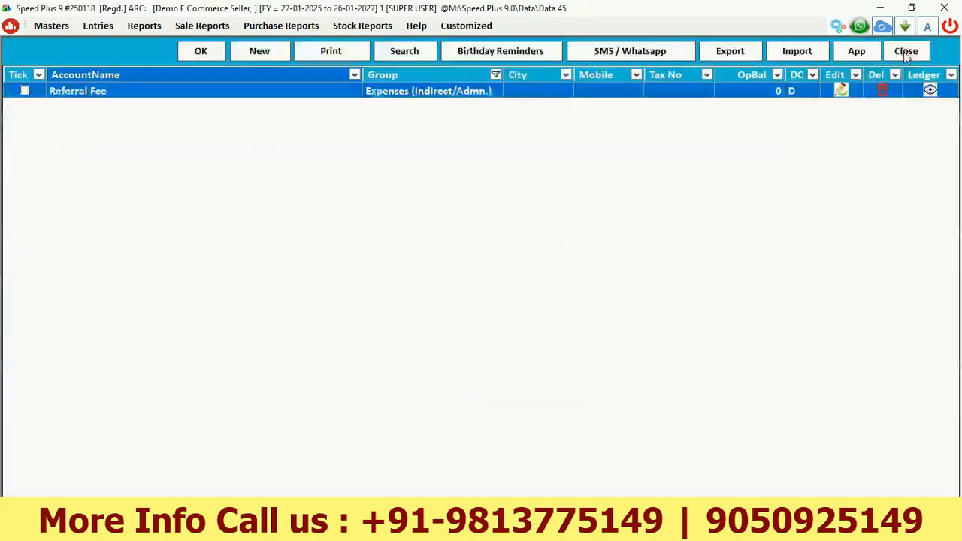
pyautogui.click(911, 52)
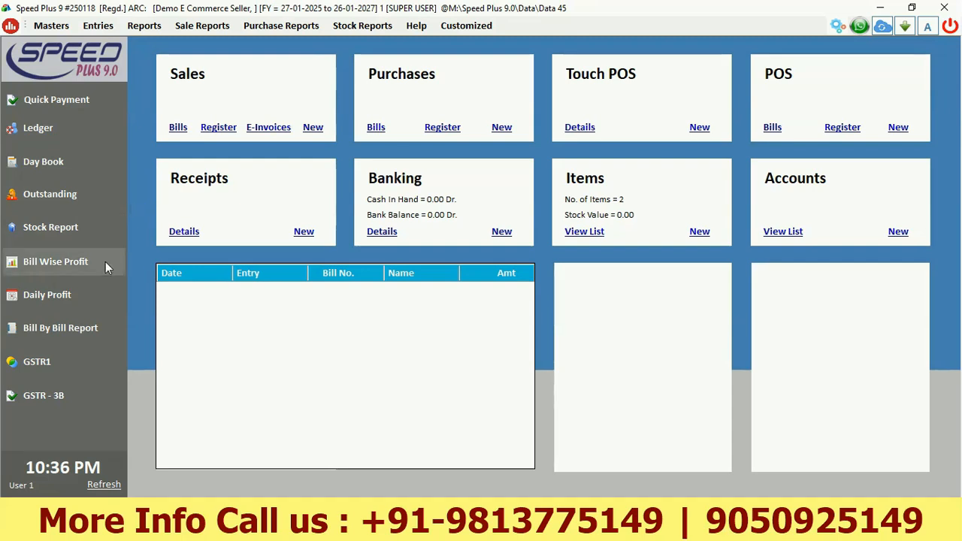
# - Open the 18% GST tax slab from the software settings, check its category, and close it
pyautogui.click(836, 29)
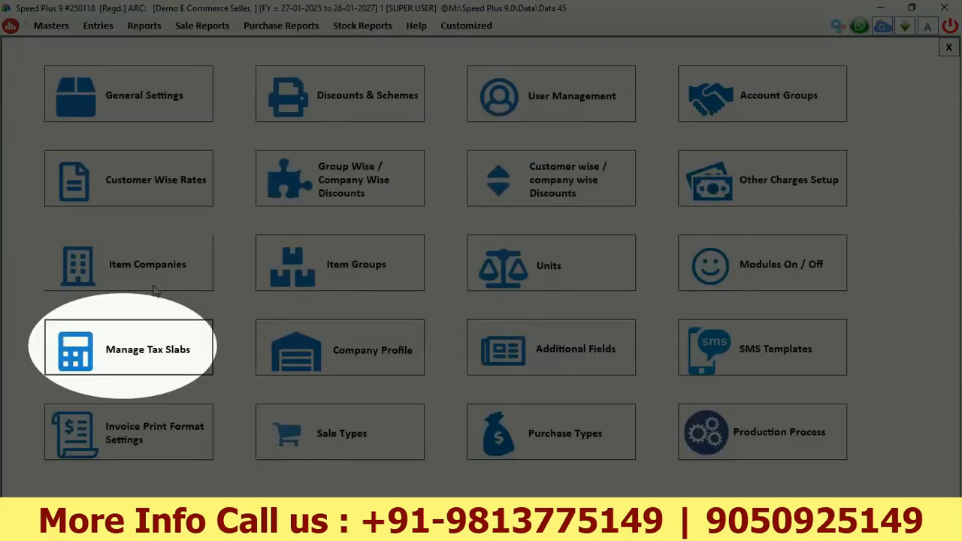
pyautogui.click(129, 346)
pyautogui.doubleClick(396, 219)
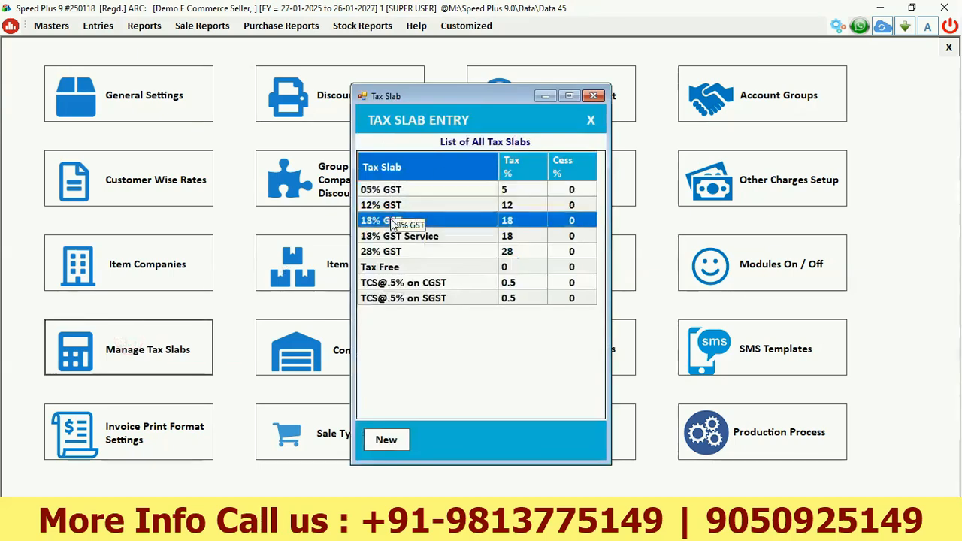
pyautogui.click(472, 199)
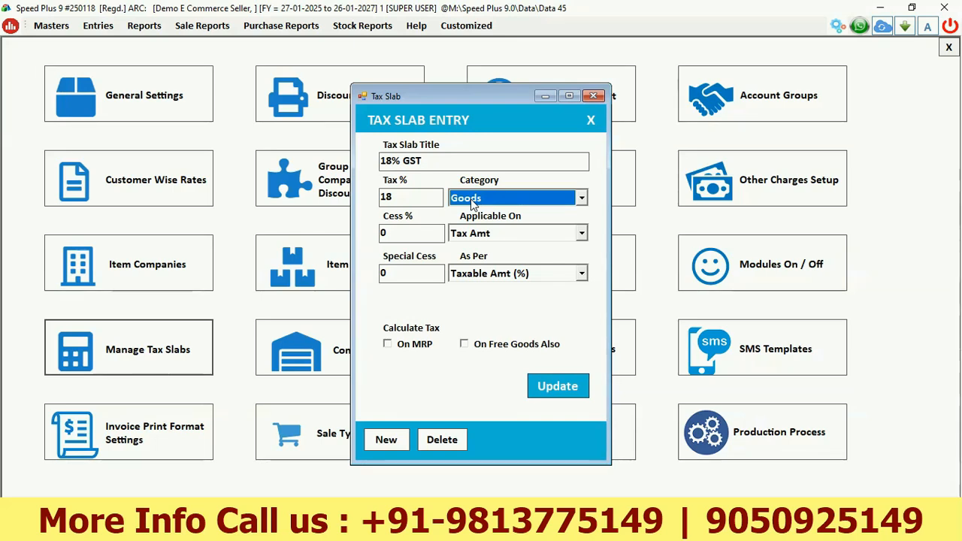
pyautogui.click(591, 121)
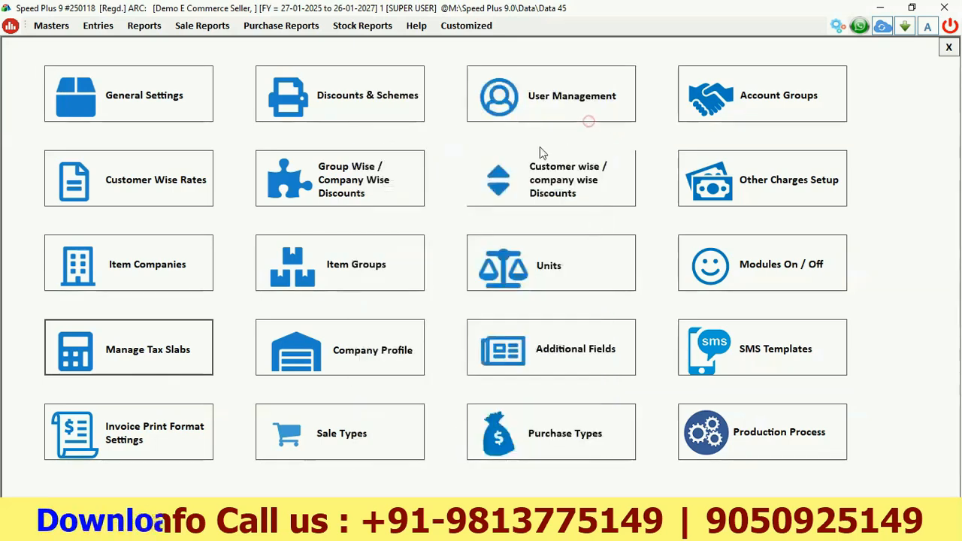
# - Open the 18% GST Service tax slab and choose Services as its category
pyautogui.click(110, 357)
pyautogui.doubleClick(395, 237)
pyautogui.moveTo(476, 162); pyautogui.dragTo(362, 166)
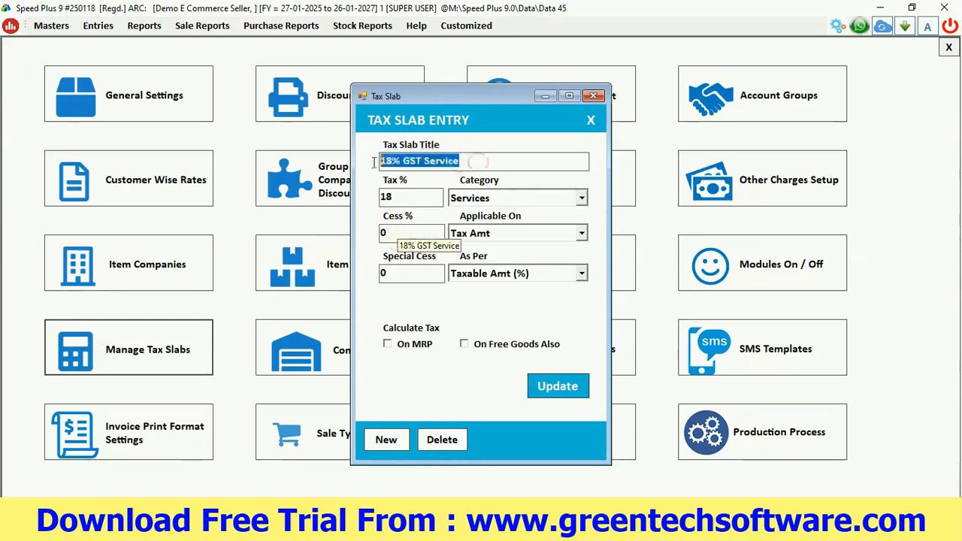
pyautogui.click(425, 161)
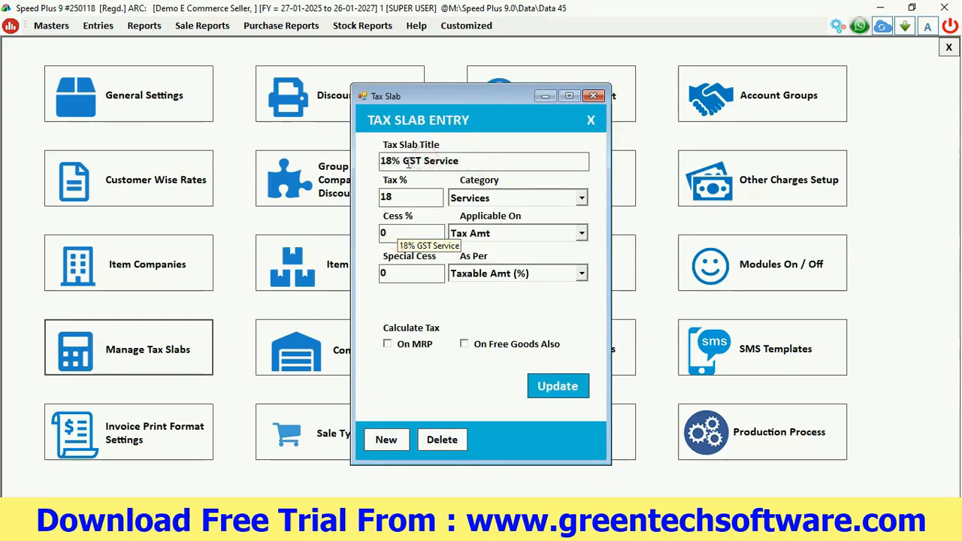
pyautogui.click(471, 198)
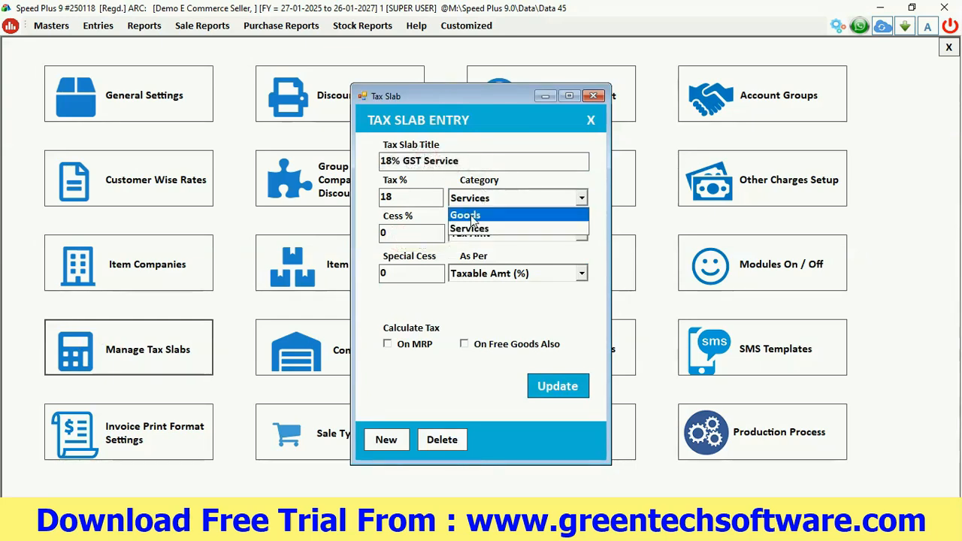
pyautogui.click(470, 228)
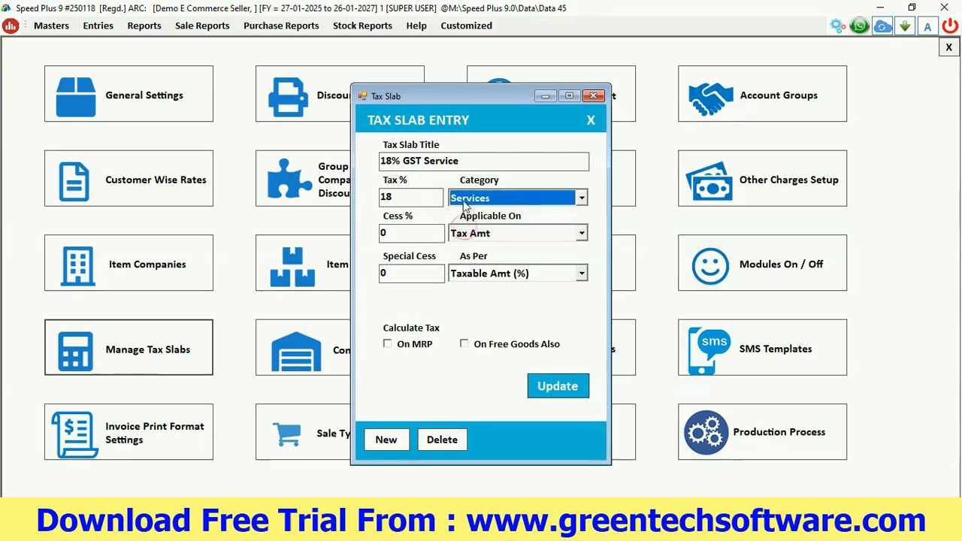
# - Check the slab's 18% tax rate, update the slab, and close the tax slab and settings screens
pyautogui.click(401, 198)
pyautogui.doubleClick(392, 197)
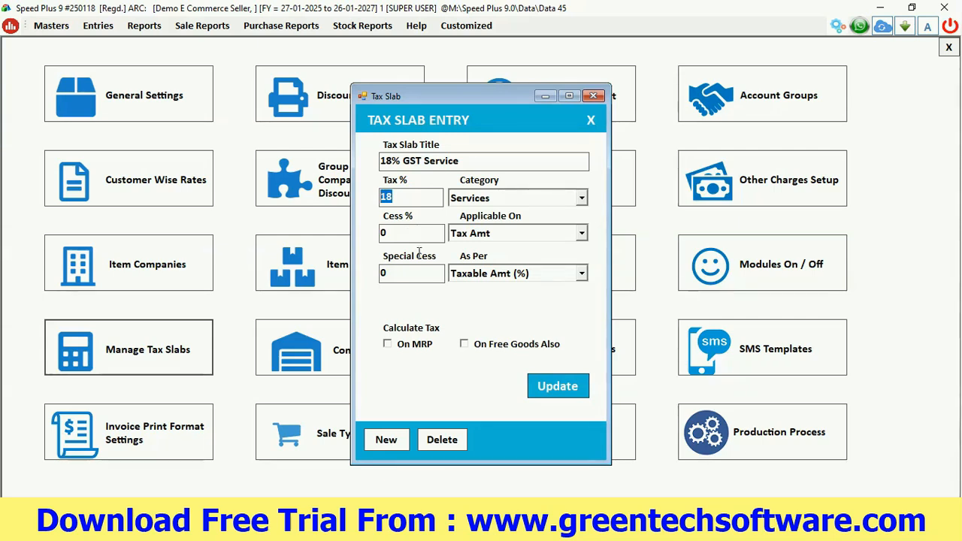
pyautogui.click(556, 385)
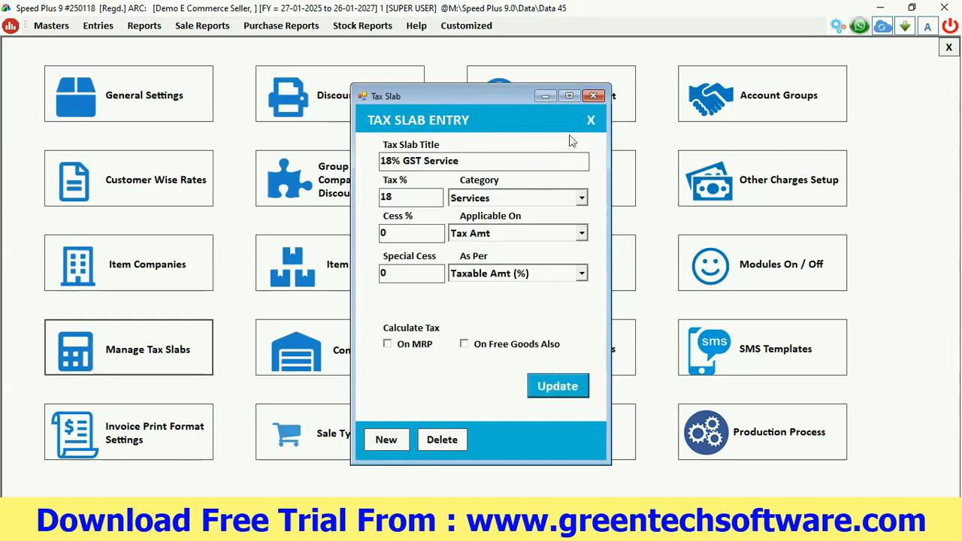
pyautogui.click(593, 97)
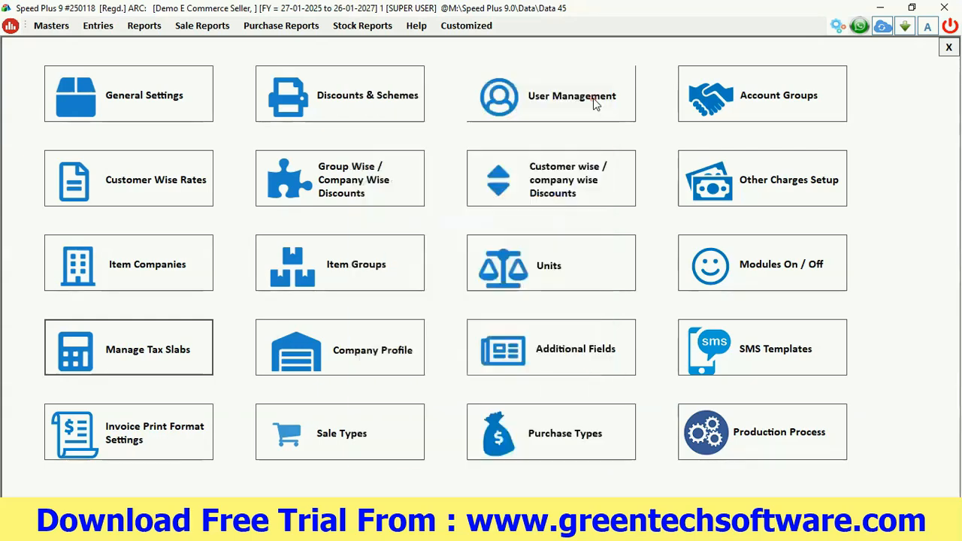
pyautogui.click(948, 46)
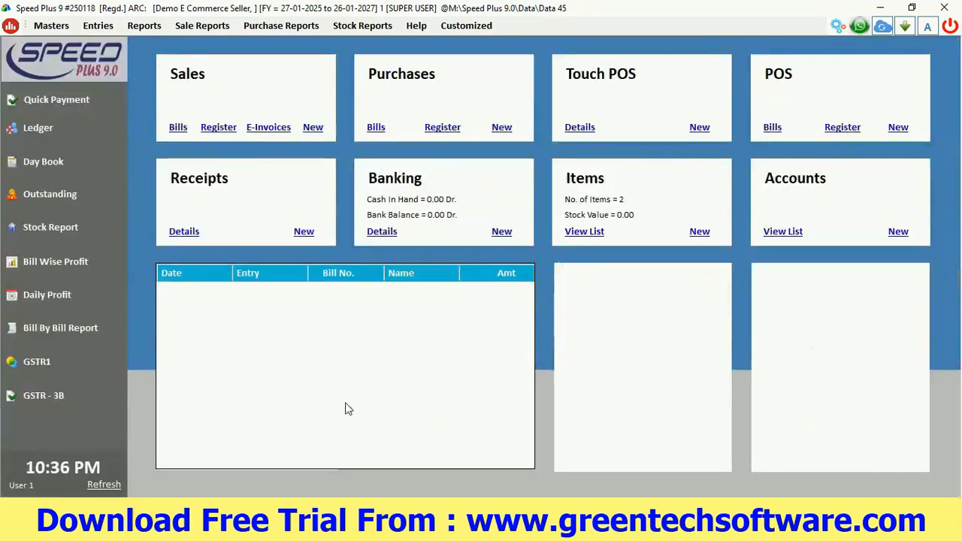
# - Switch to the Excel workbook and follow the 1 % TCS on sales Taxable Amt. link in Sheet7
pyautogui.hotkey('alt', 'Tab')
pyautogui.click(109, 248)
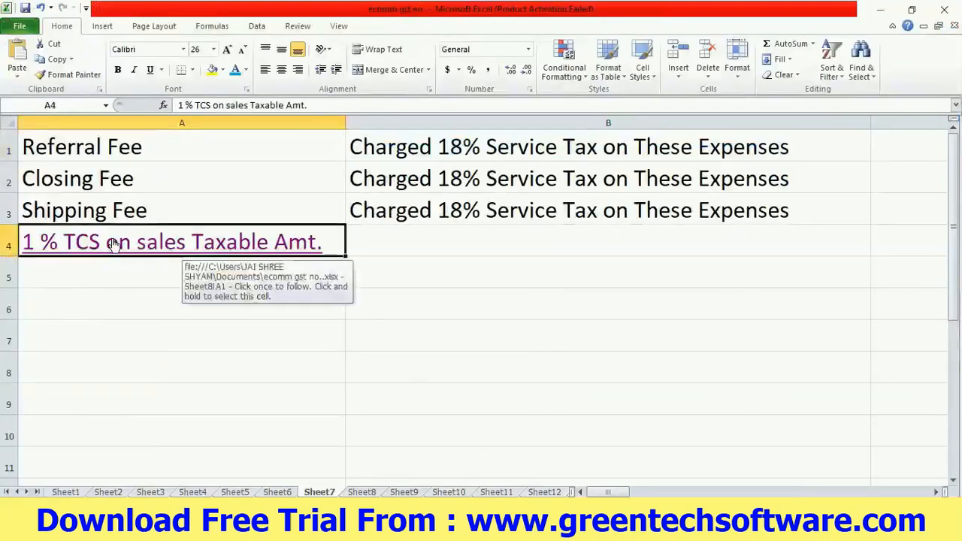
pyautogui.click(11, 145)
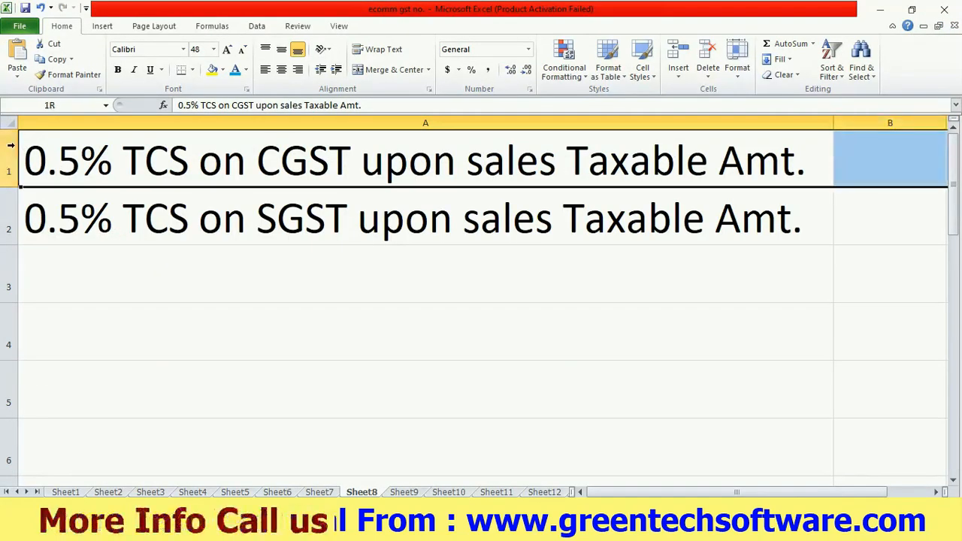
# - Highlight the text 0.5% TCS on CGST inside cell A1 of Sheet8 and leave the cell unedited
pyautogui.doubleClick(146, 162)
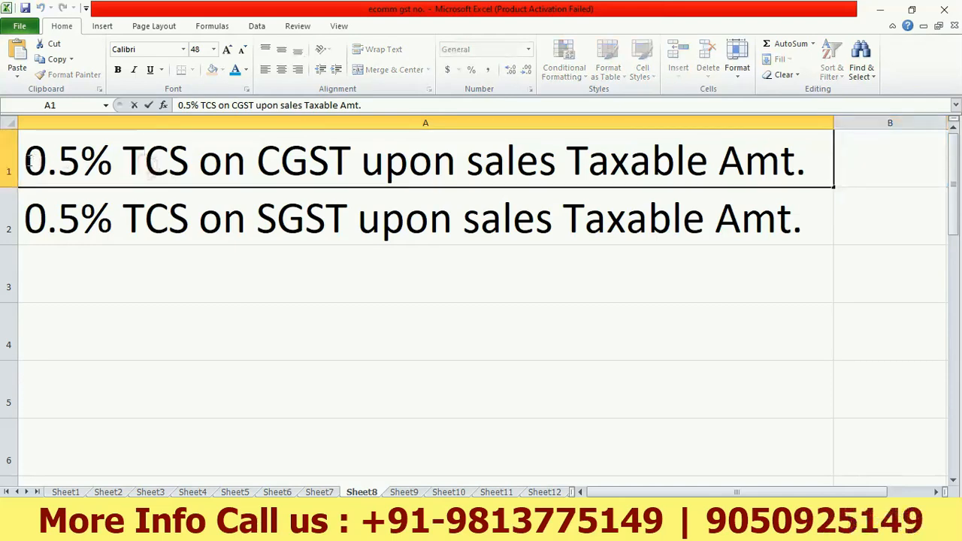
pyautogui.hotkey('shift', 'Right')
pyautogui.hotkey('shift', 'Right')
pyautogui.hotkey('shift', 'Right')
pyautogui.hotkey('shift', 'Right')
pyautogui.hotkey('shift', 'Right')
pyautogui.hotkey('shift', 'Right')
pyautogui.hotkey('shift', 'Right')
pyautogui.hotkey('shift', 'Right')
pyautogui.hotkey('shift', 'Right')
pyautogui.hotkey('shift', 'Right')
pyautogui.hotkey('shift', 'Right')
pyautogui.hotkey('shift', 'Right')
pyautogui.hotkey('shift', 'Right')
pyautogui.hotkey('shift', 'Right')
pyautogui.hotkey('shift', 'Right')
pyautogui.hotkey('shift', 'Right')
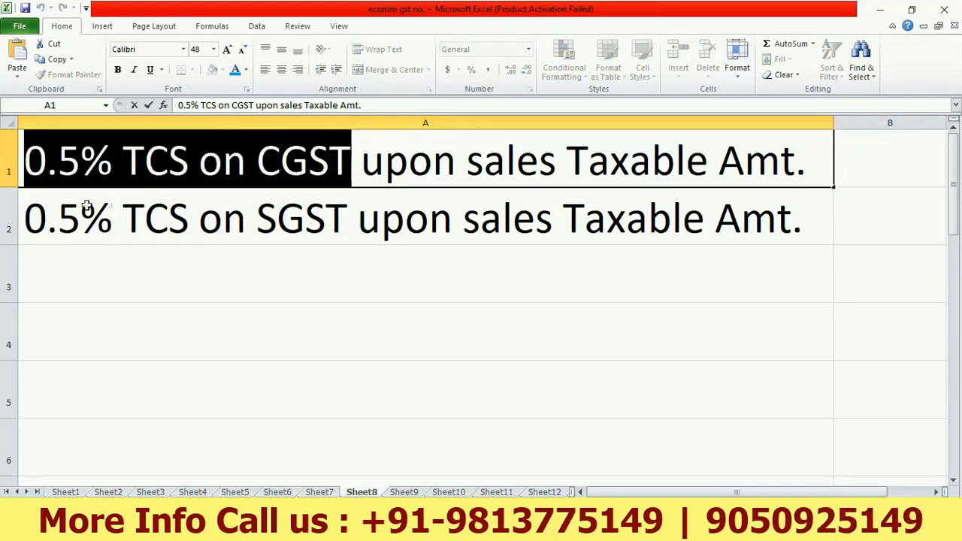
pyautogui.press('Return')
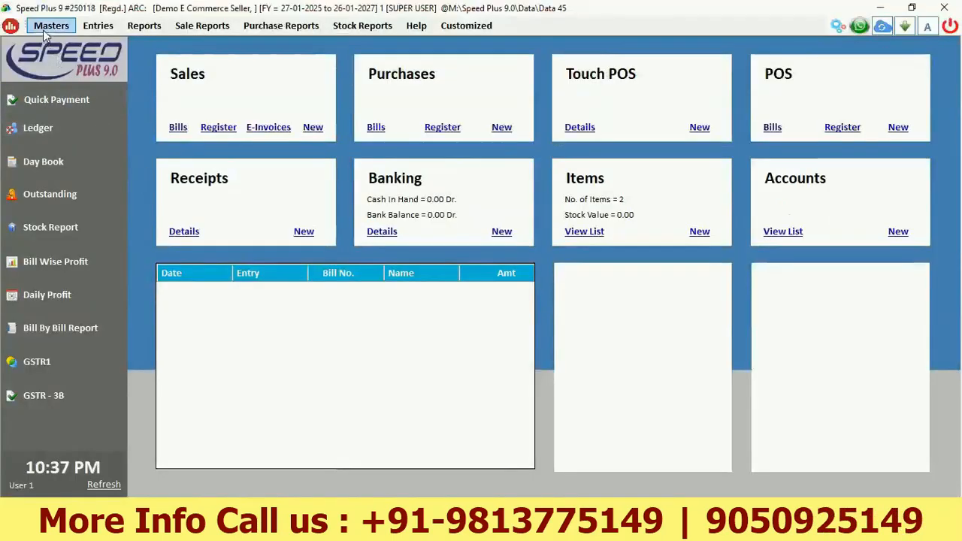
# - Return to Speed Plus and open the TCS@ 0.5% on CGST account from the account list
pyautogui.click(46, 27)
pyautogui.click(71, 40)
pyautogui.doubleClick(90, 108)
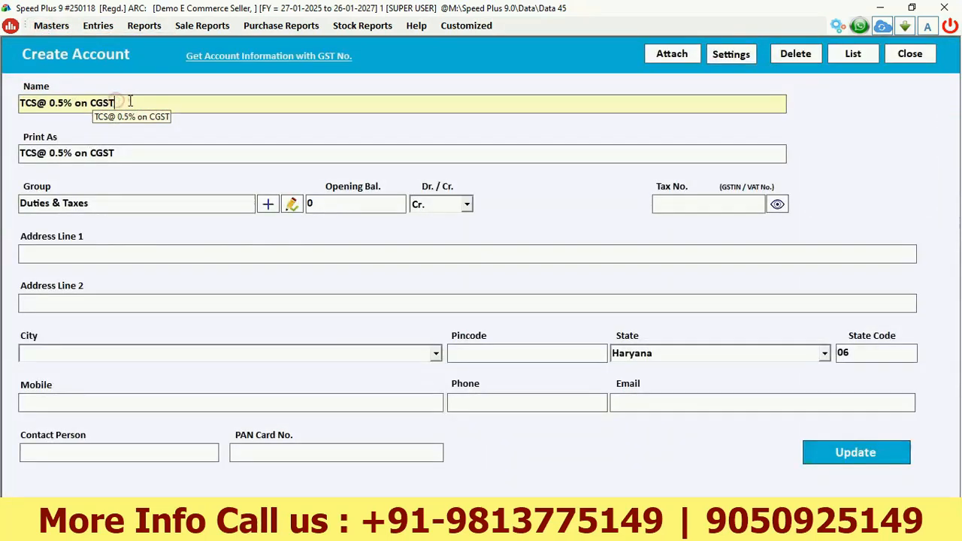
# - Check the TCS account's name and group, and close the account and the account list without updating
pyautogui.moveTo(120, 102); pyautogui.dragTo(18, 103)
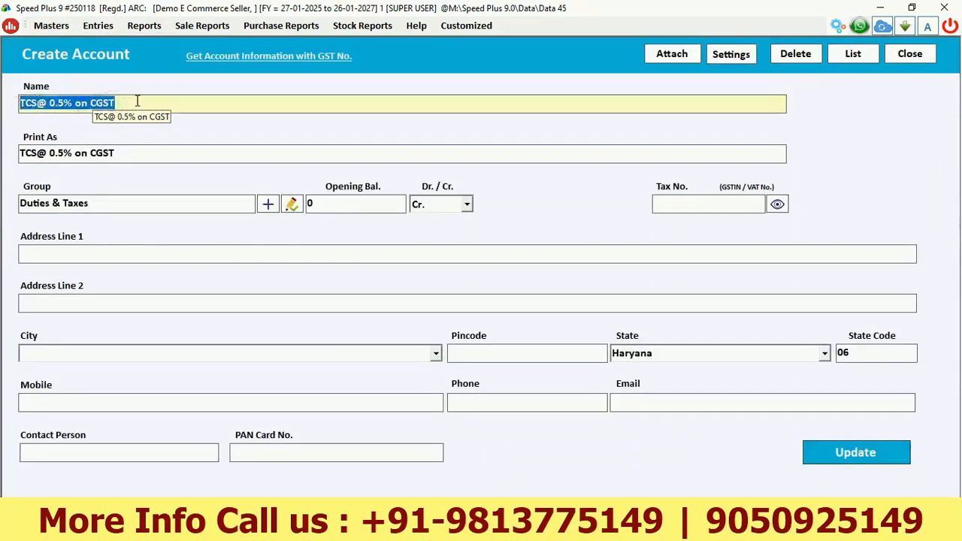
pyautogui.click(96, 205)
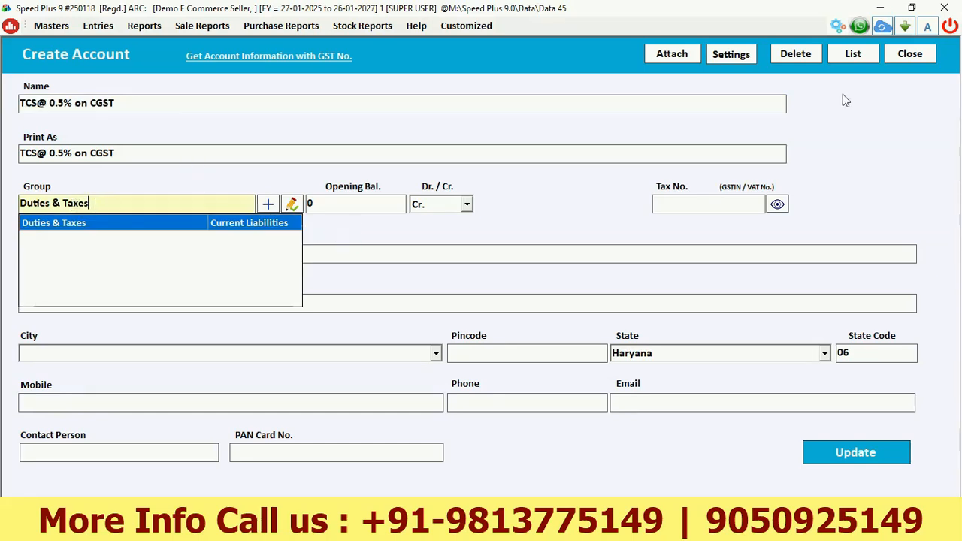
pyautogui.click(899, 58)
pyautogui.click(487, 316)
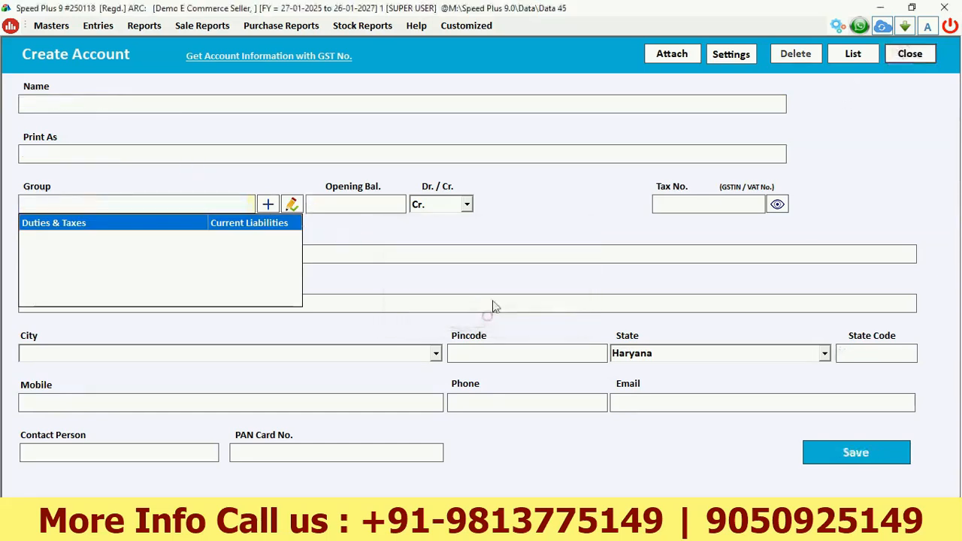
pyautogui.click(909, 53)
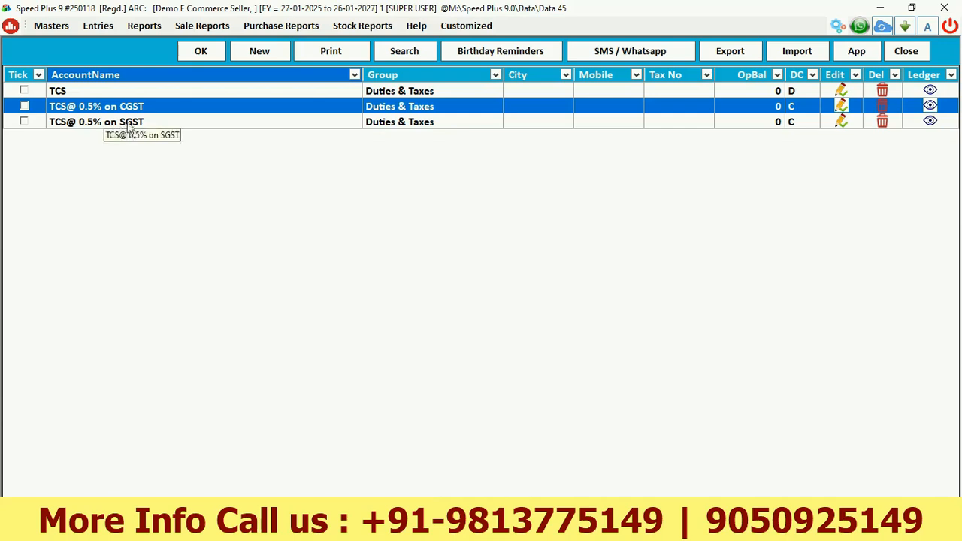
pyautogui.press('Escape')
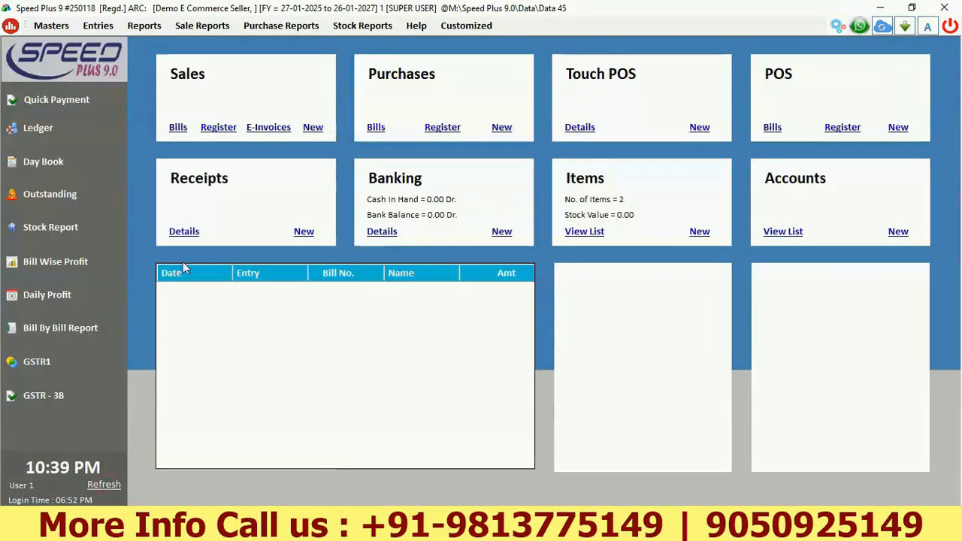
# - Start a new credit sale dated 01-02-2025 for party ABC URD Local with the Amazone Sale type
pyautogui.click(313, 126)
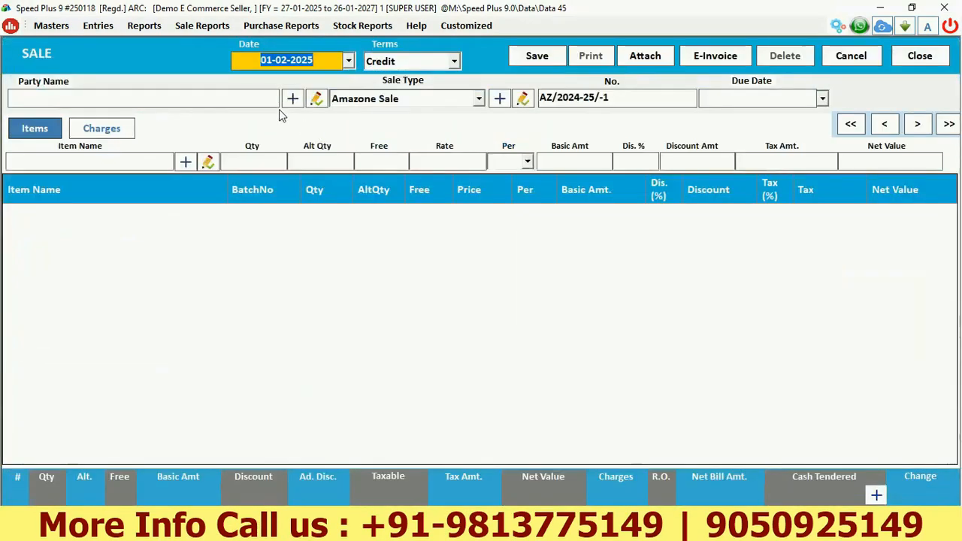
pyautogui.press('Return')
pyautogui.press('Return')
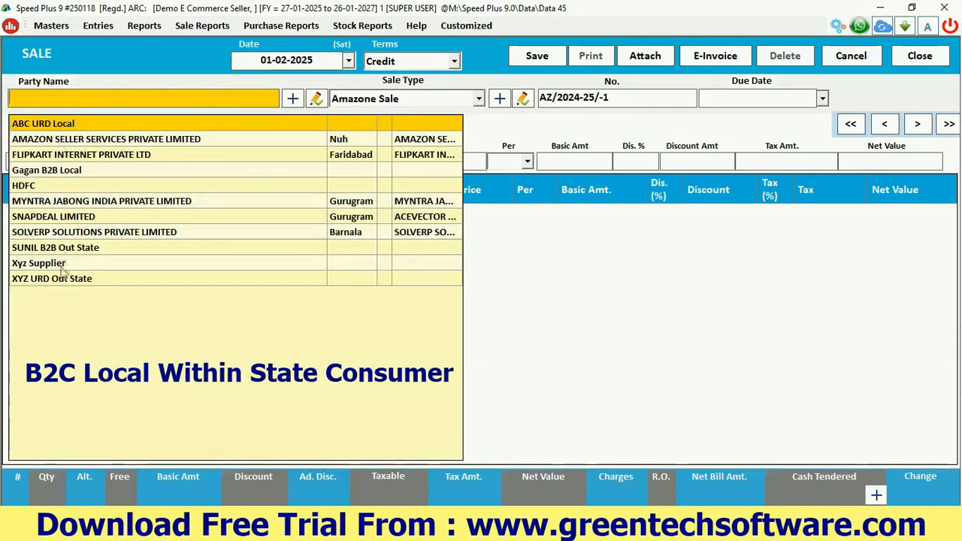
pyautogui.press('Return')
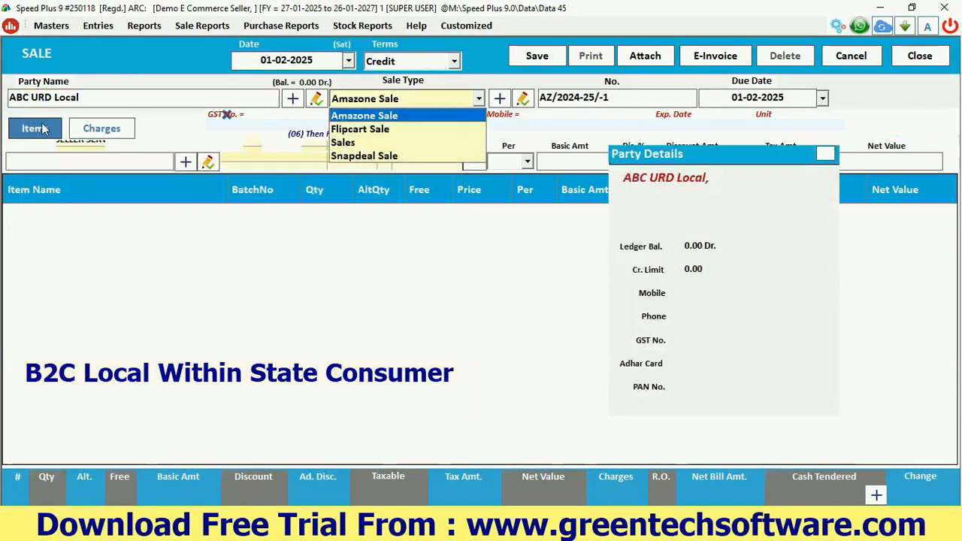
pyautogui.press('Escape')
pyautogui.moveTo(91, 97); pyautogui.dragTo(9, 98)
pyautogui.click(51, 99)
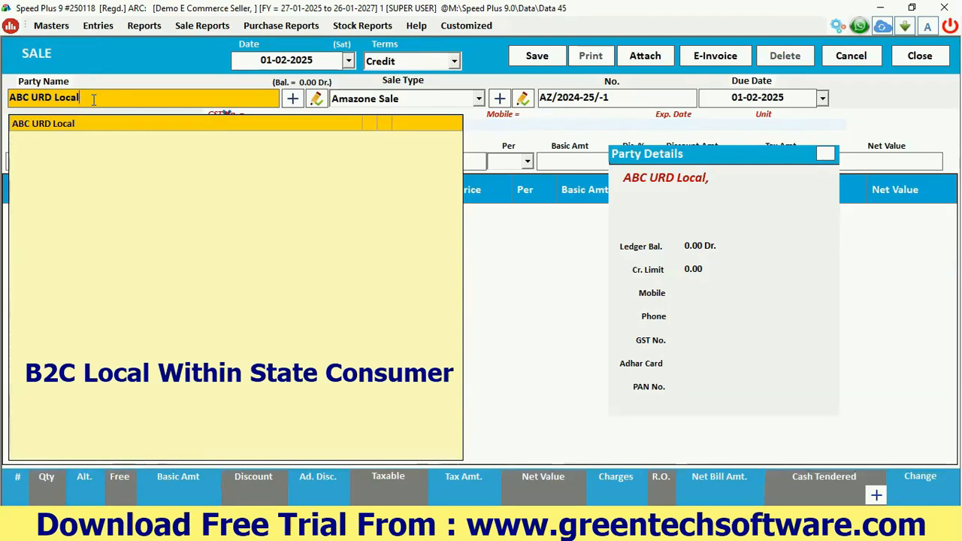
pyautogui.press('Return')
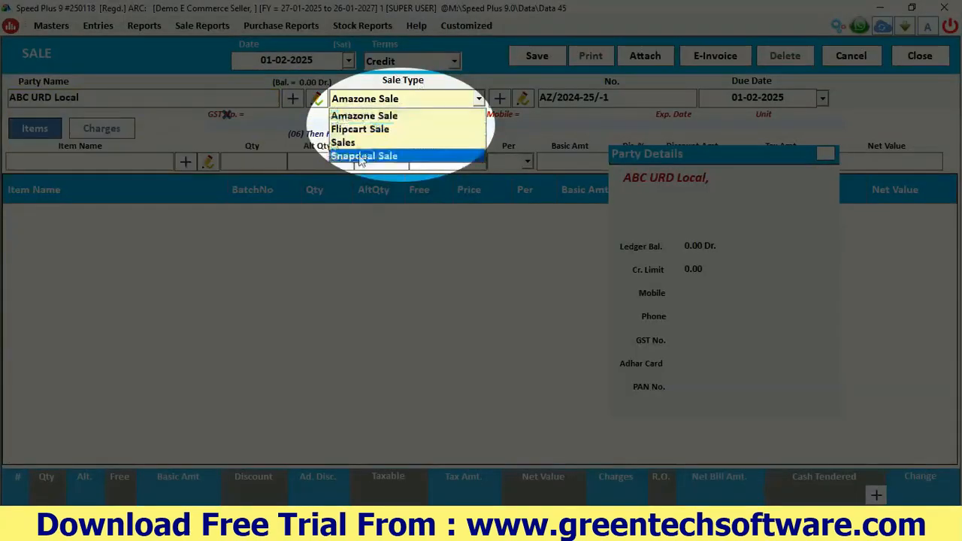
pyautogui.click(358, 110)
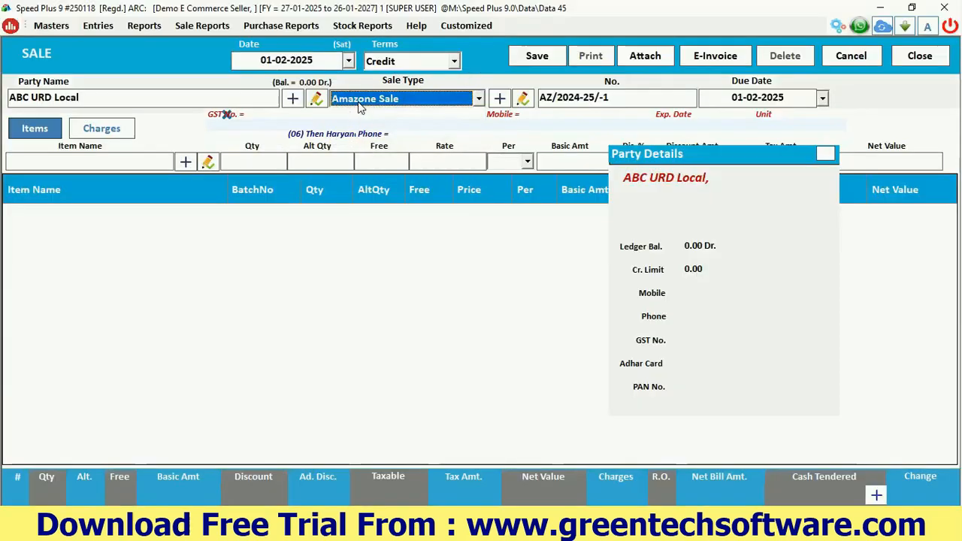
pyautogui.press('Return')
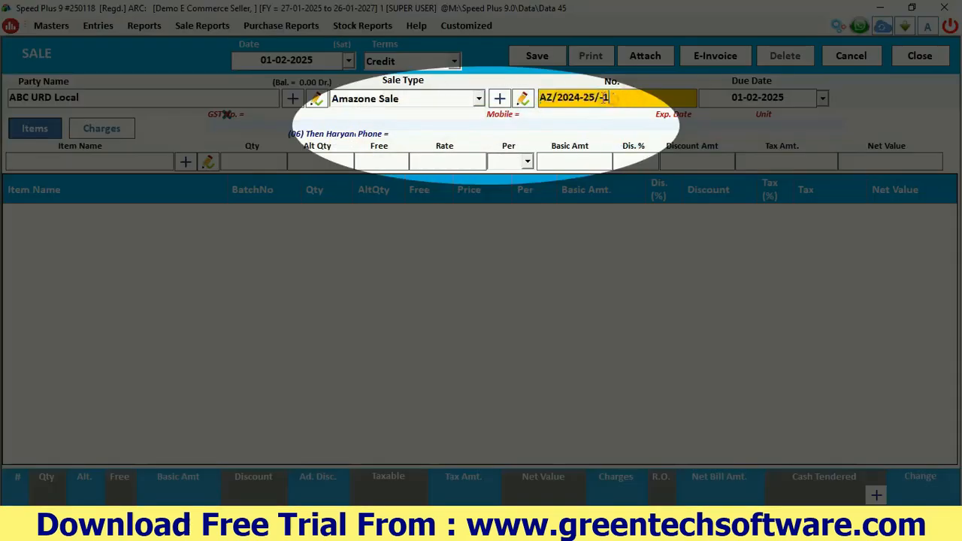
# - Switch the bill's sale type to Flipcart Sale and check the numbering it gives
pyautogui.click(396, 100)
pyautogui.click(395, 100)
pyautogui.click(374, 132)
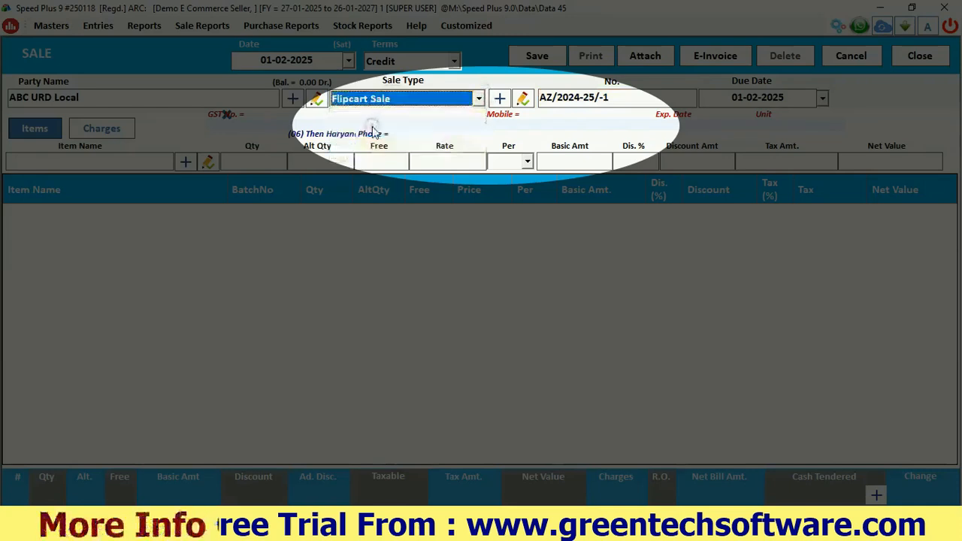
pyautogui.press('Return')
pyautogui.click(550, 97)
pyautogui.moveTo(550, 97); pyautogui.dragTo(608, 97)
# - Switch the bill's sale type to Snapdeal Sale, check its numbering and list the available agents
pyautogui.click(389, 103)
pyautogui.click(372, 157)
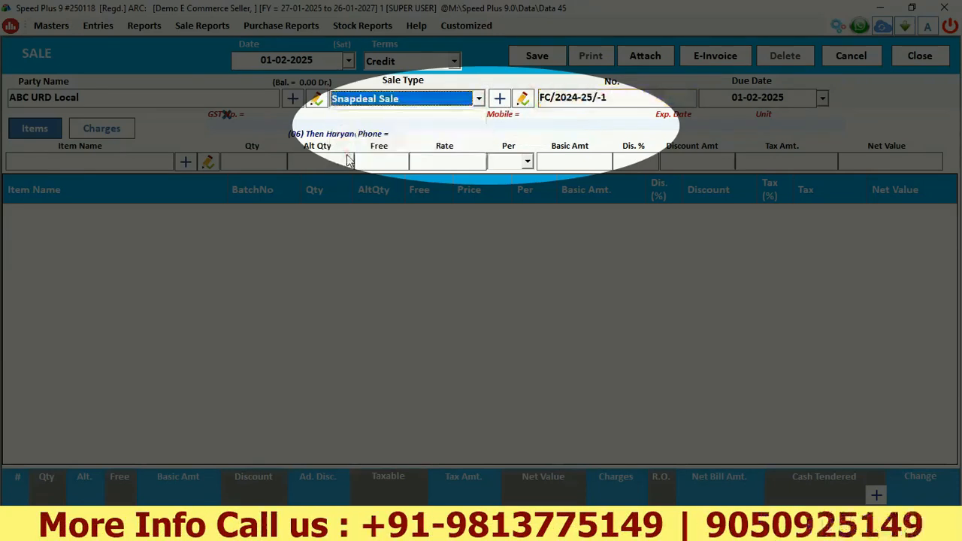
pyautogui.press('Return')
pyautogui.click(553, 97)
pyautogui.moveTo(543, 97); pyautogui.dragTo(610, 97)
pyautogui.press('Return')
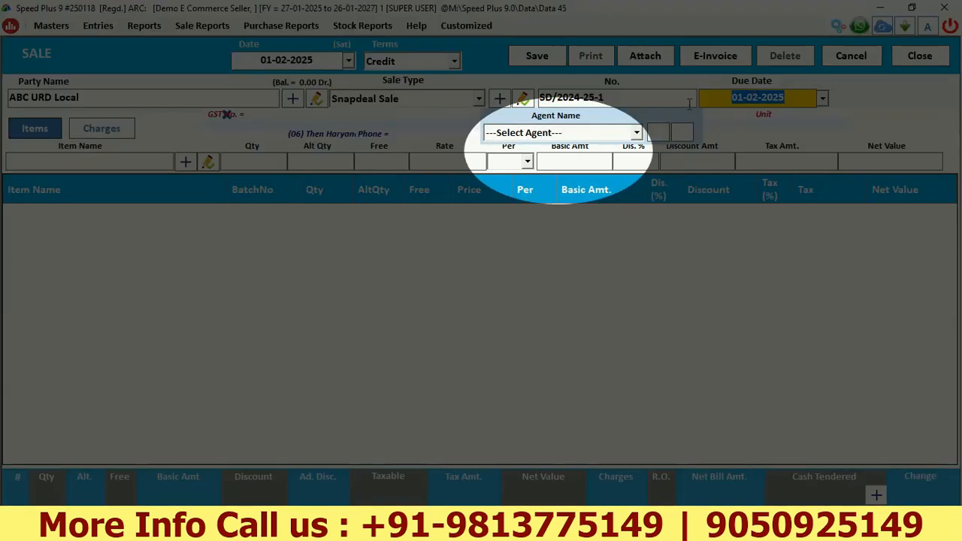
pyautogui.click(636, 132)
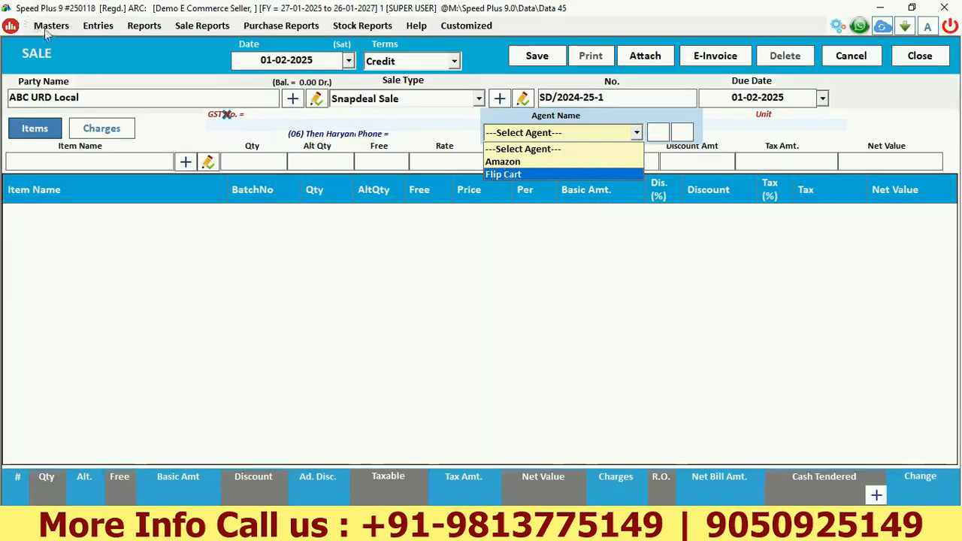
# - Look over the Amazon accounts in the address book and open the Amazon broker account
pyautogui.click(47, 32)
pyautogui.click(47, 29)
pyautogui.click(71, 43)
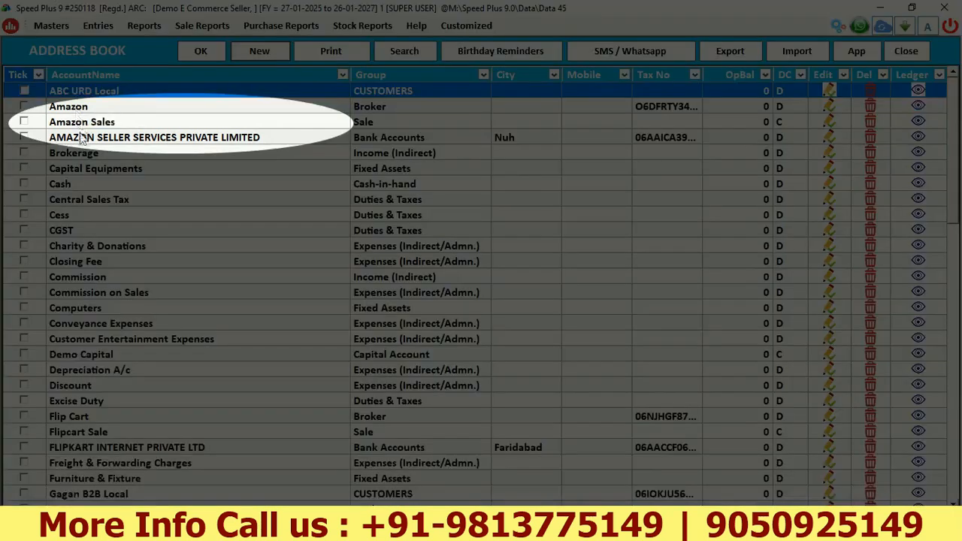
pyautogui.click(81, 139)
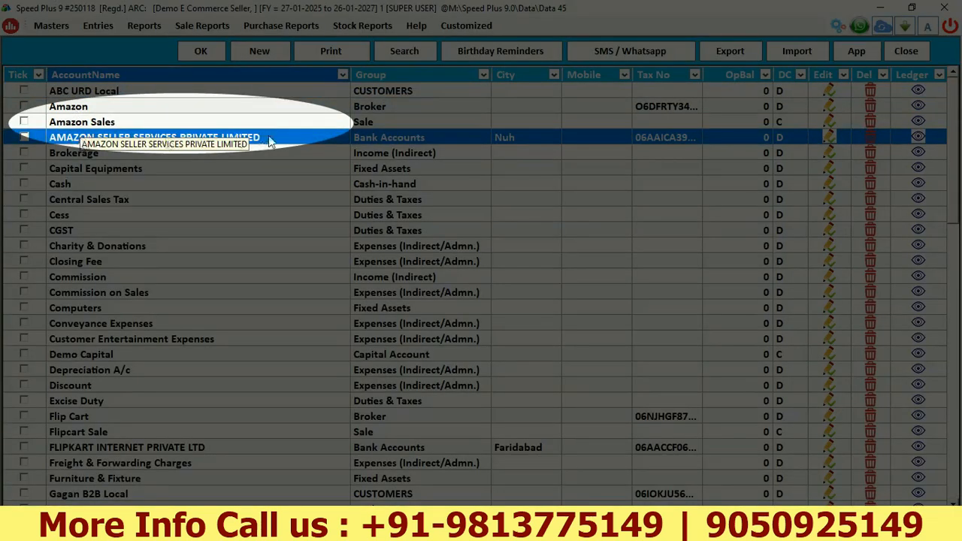
pyautogui.click(98, 125)
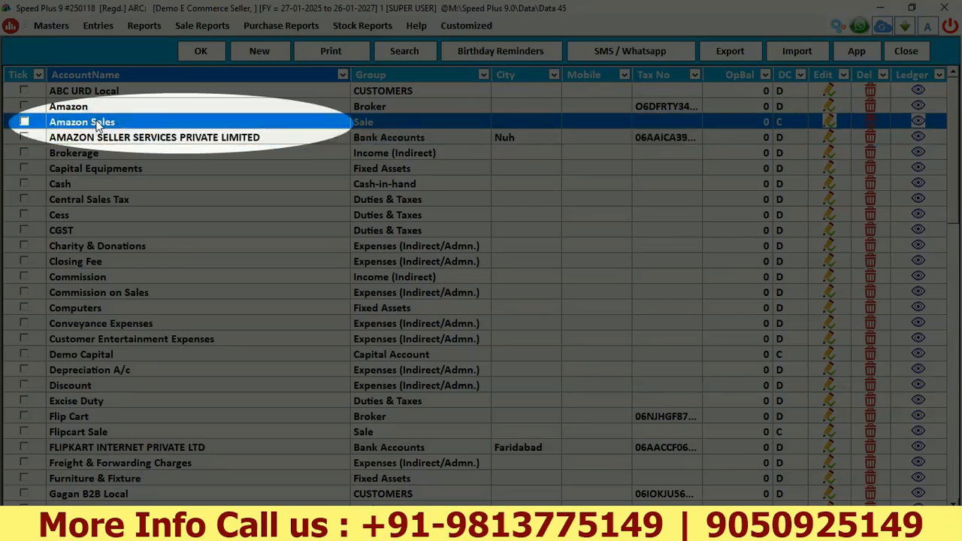
pyautogui.click(89, 109)
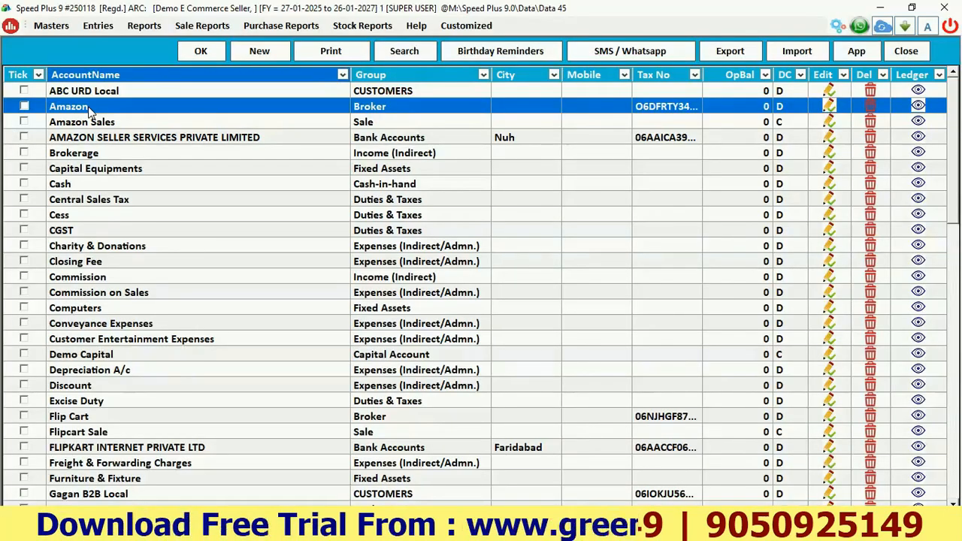
pyautogui.doubleClick(88, 109)
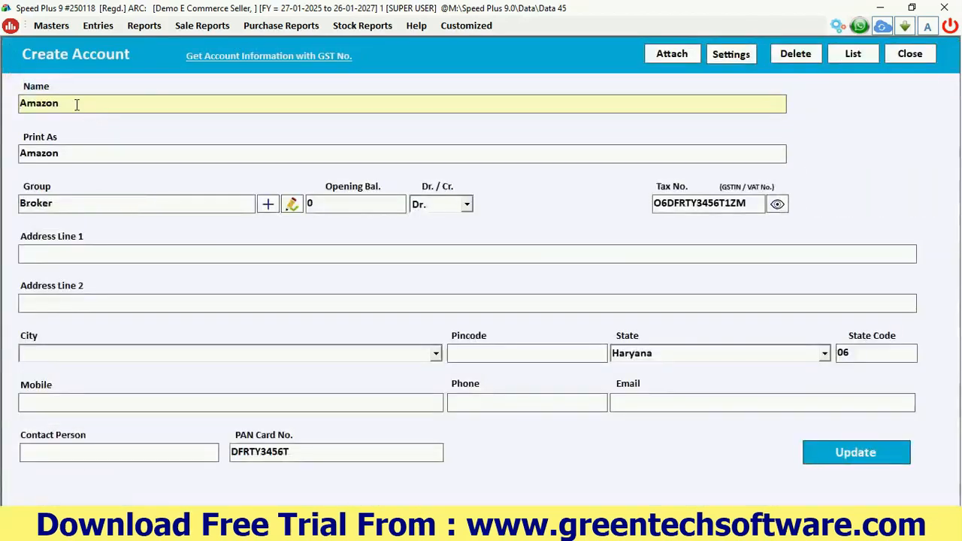
# - Check the Amazon account's name, print name and group, and return to the sale bill without updating the account
pyautogui.doubleClick(71, 103)
pyautogui.click(68, 153)
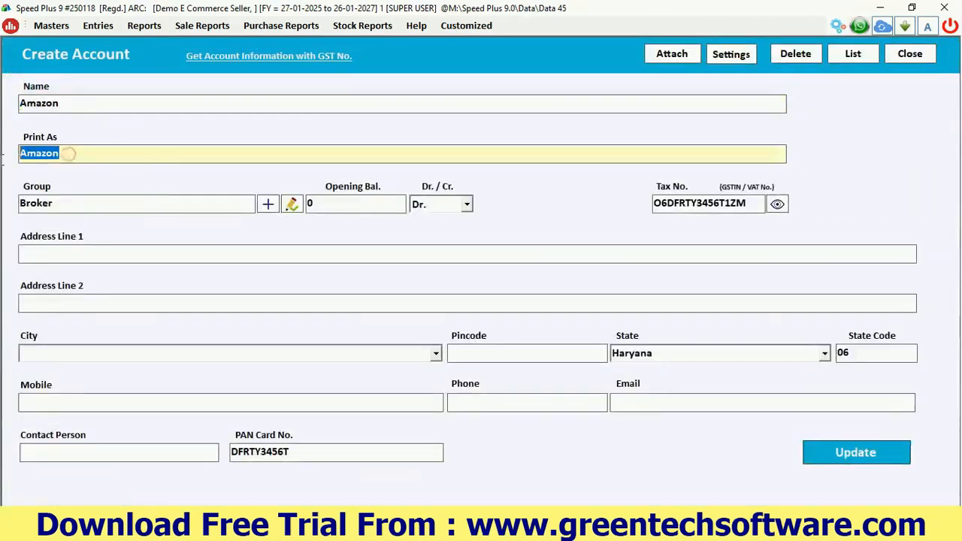
pyautogui.click(64, 203)
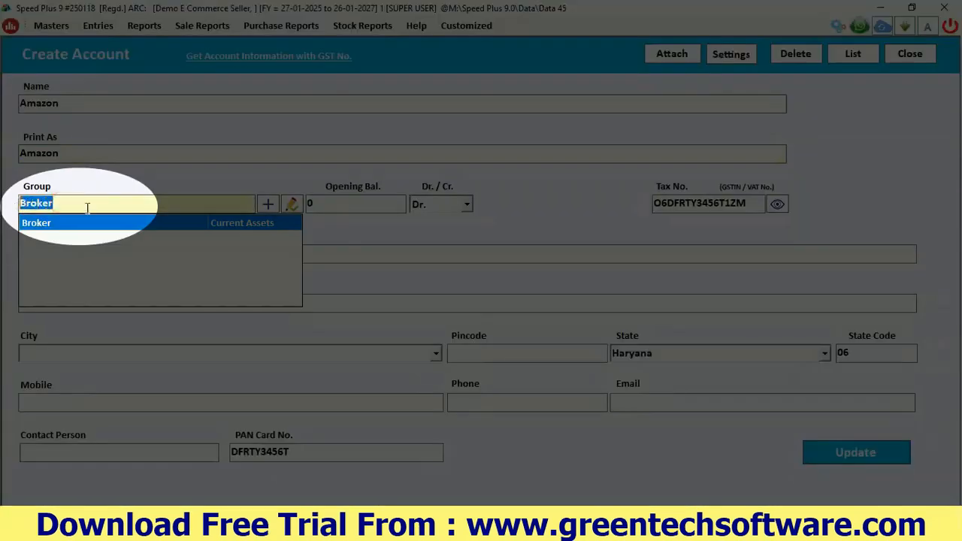
pyautogui.click(83, 207)
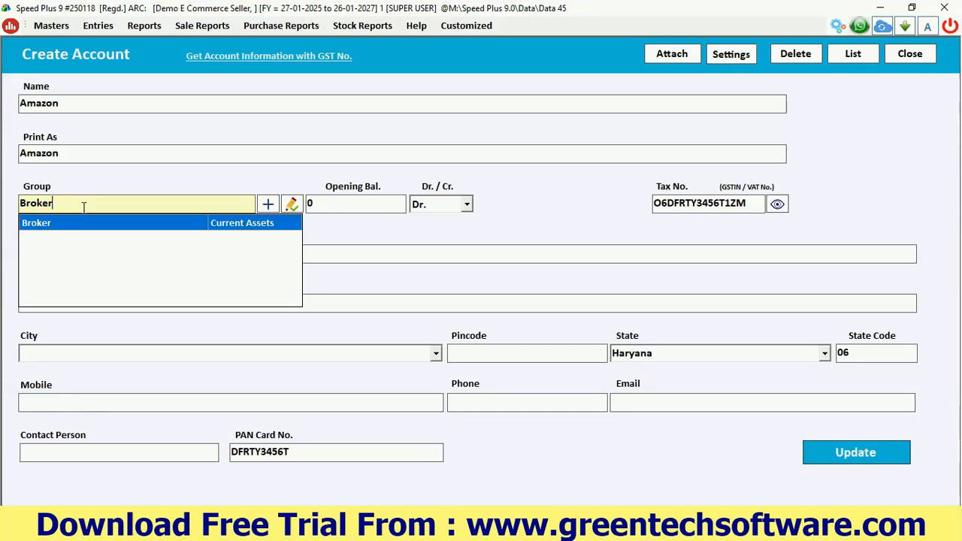
pyautogui.click(108, 182)
pyautogui.press('Escape')
pyautogui.click(493, 308)
pyautogui.click(911, 54)
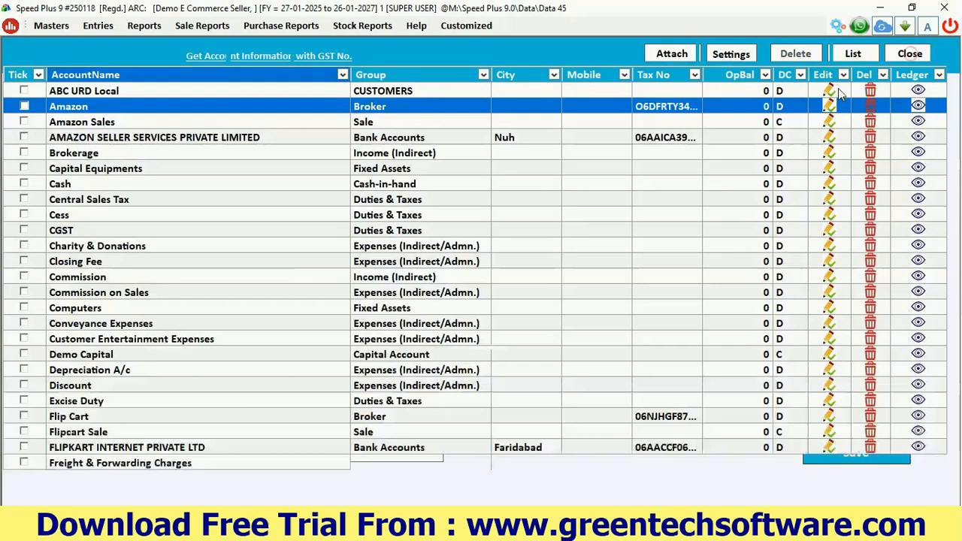
pyautogui.click(909, 52)
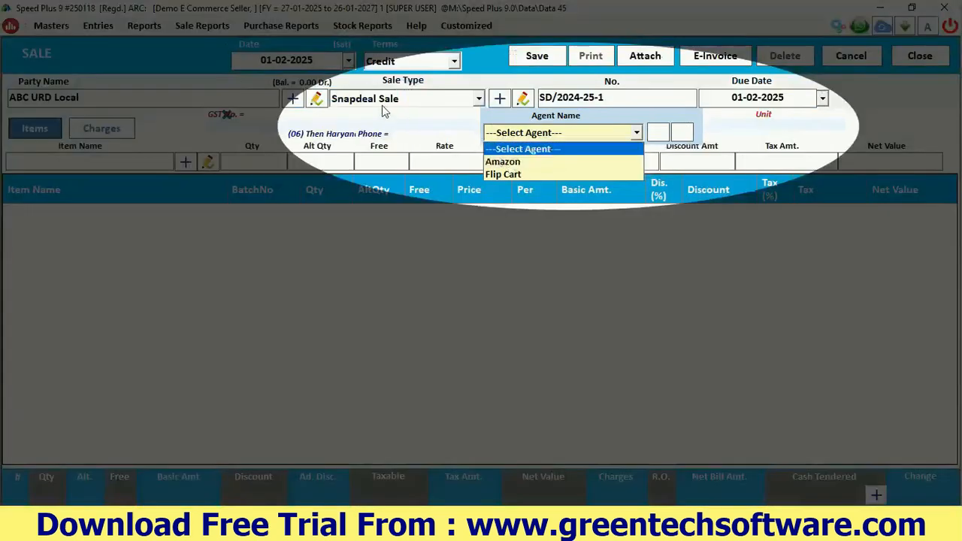
# - Set the bill's sale type to Amazone Sale and the agent to Amazon, leaving the order number blank
pyautogui.click(378, 99)
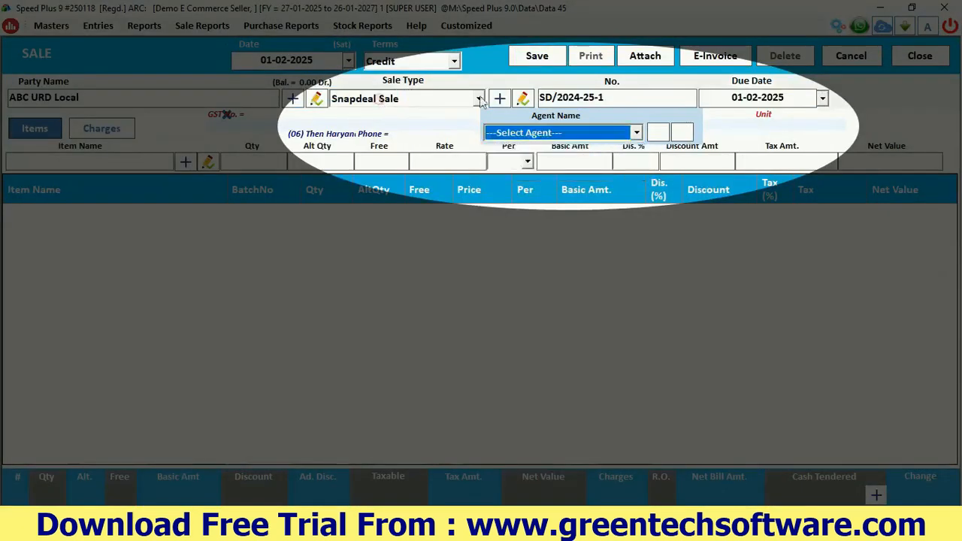
pyautogui.click(479, 98)
pyautogui.click(380, 99)
pyautogui.click(359, 115)
pyautogui.press('Return')
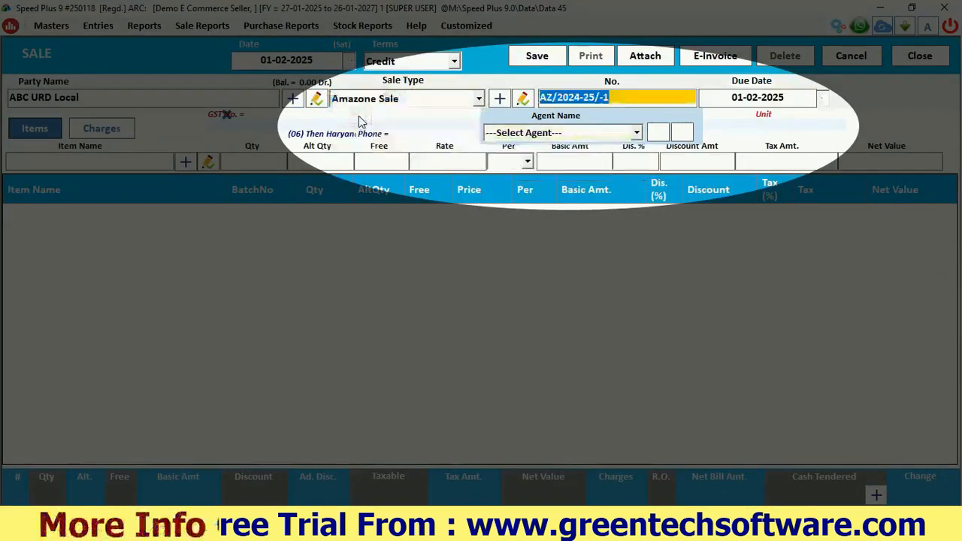
pyautogui.press('Return')
pyautogui.press('Return')
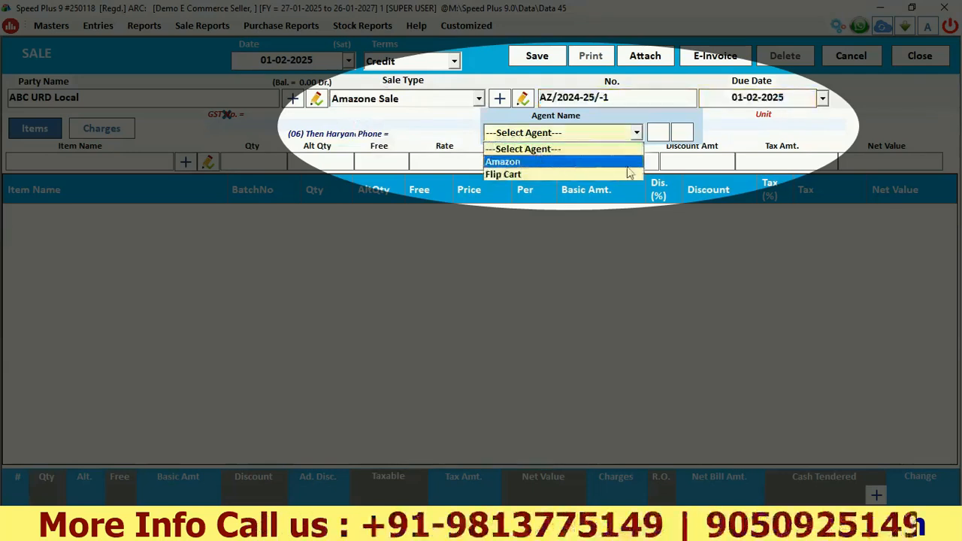
pyautogui.click(504, 162)
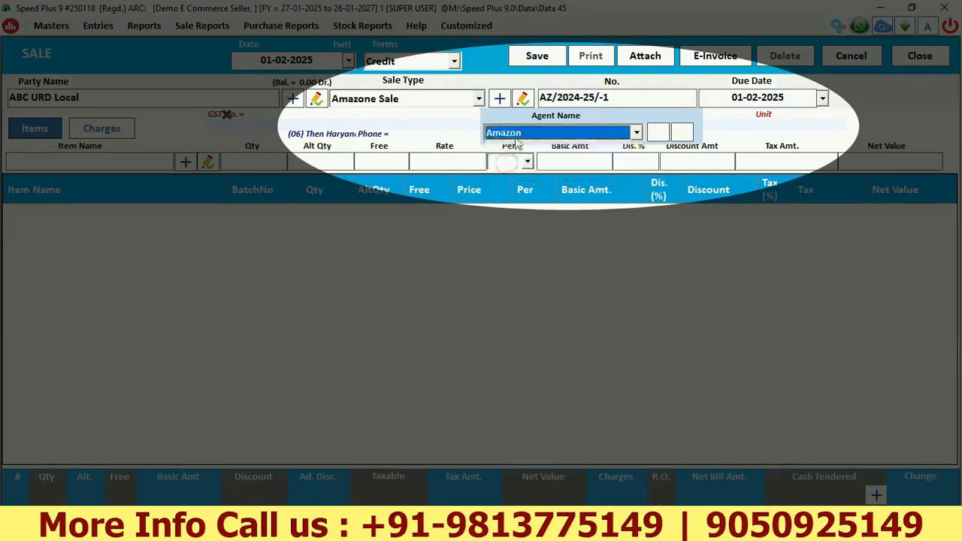
pyautogui.press('Return')
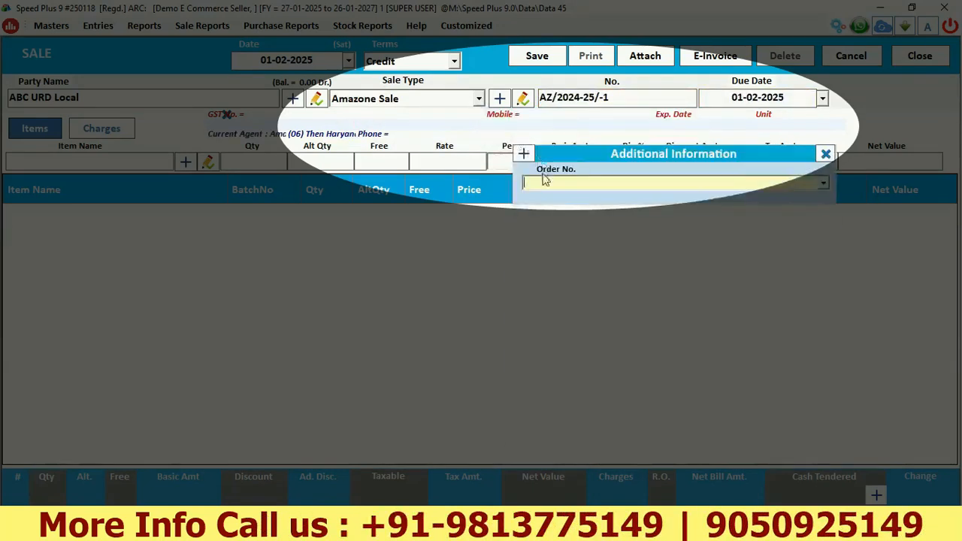
pyautogui.press('Return')
# - Choose the Samsung M31 as the bill's item in its 64 GB, 4 GB variant with a quantity of 1
pyautogui.press('Down')
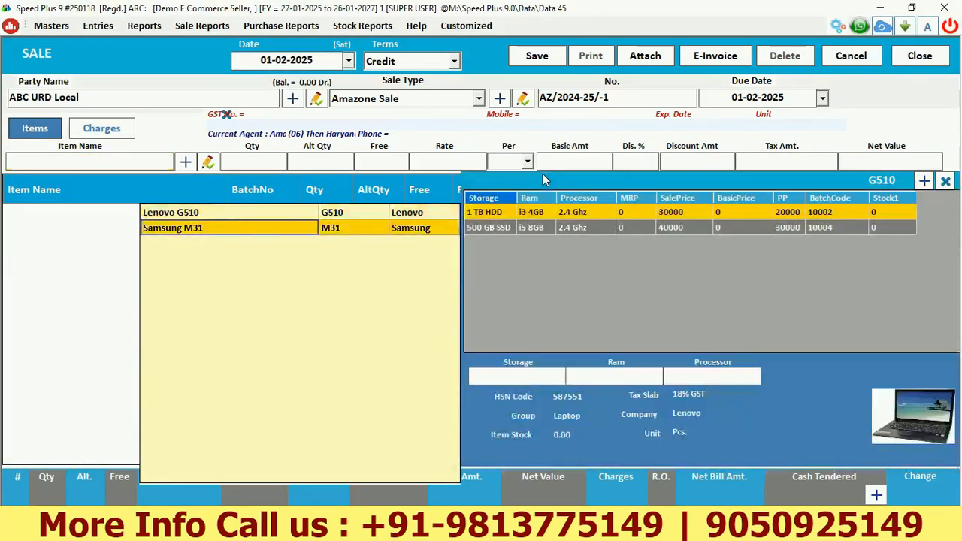
pyautogui.press('Up')
pyautogui.press('Down')
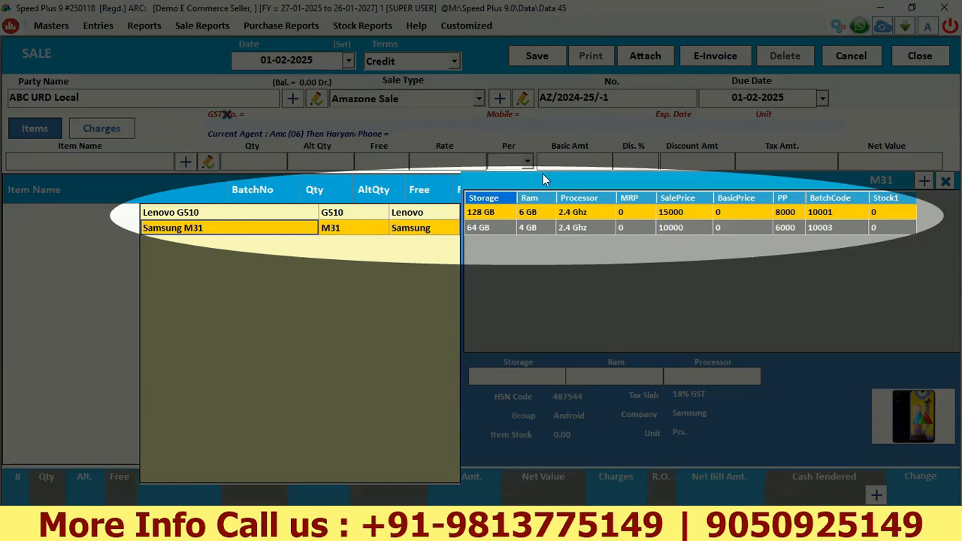
pyautogui.press('Return')
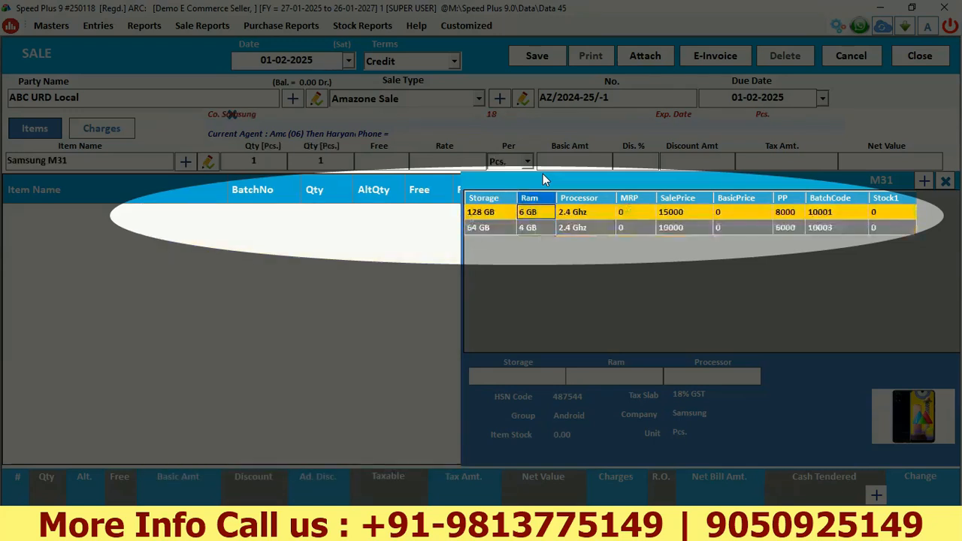
pyautogui.press('Down')
pyautogui.press('Up')
pyautogui.press('Down')
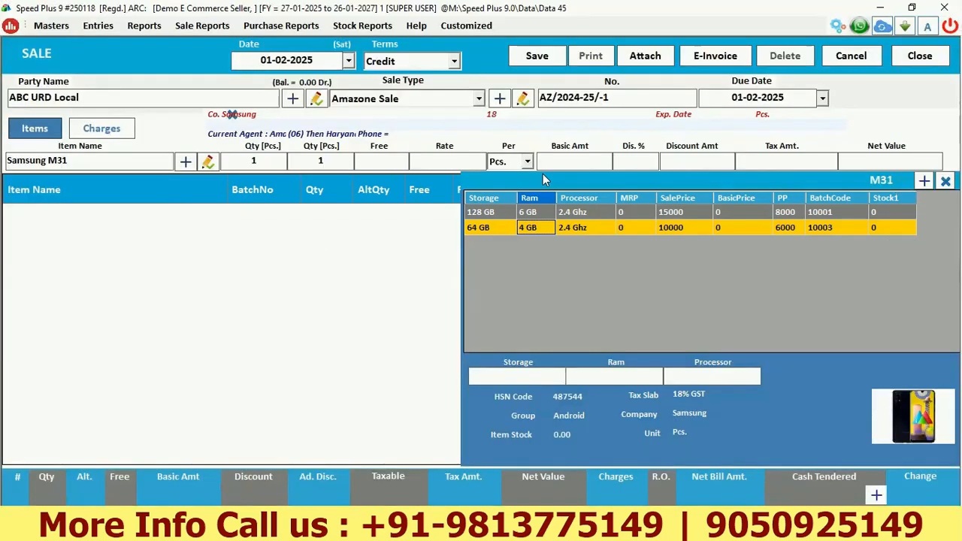
pyautogui.press('Return')
pyautogui.press('Return')
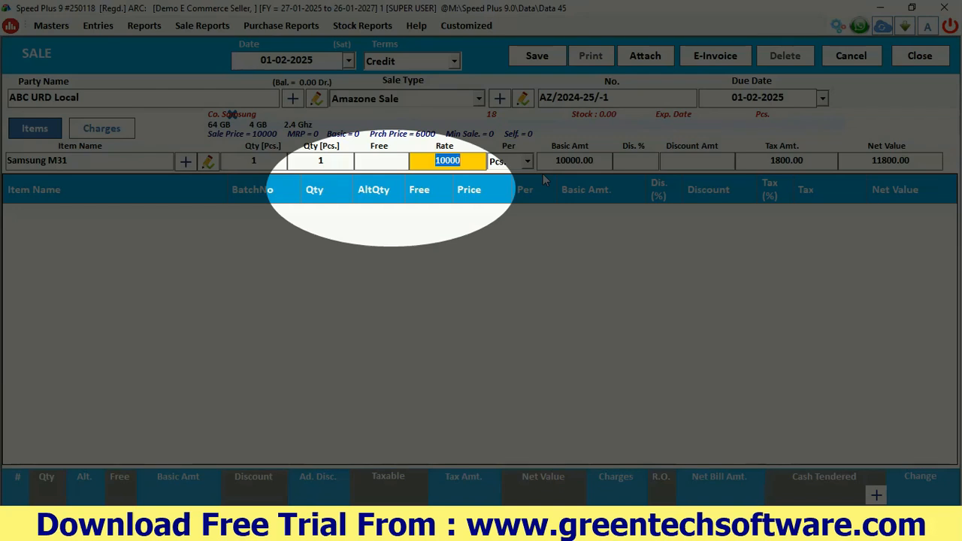
# - Try 10000 as the tax-inclusive net price of the Samsung M31 line
pyautogui.press('F2')
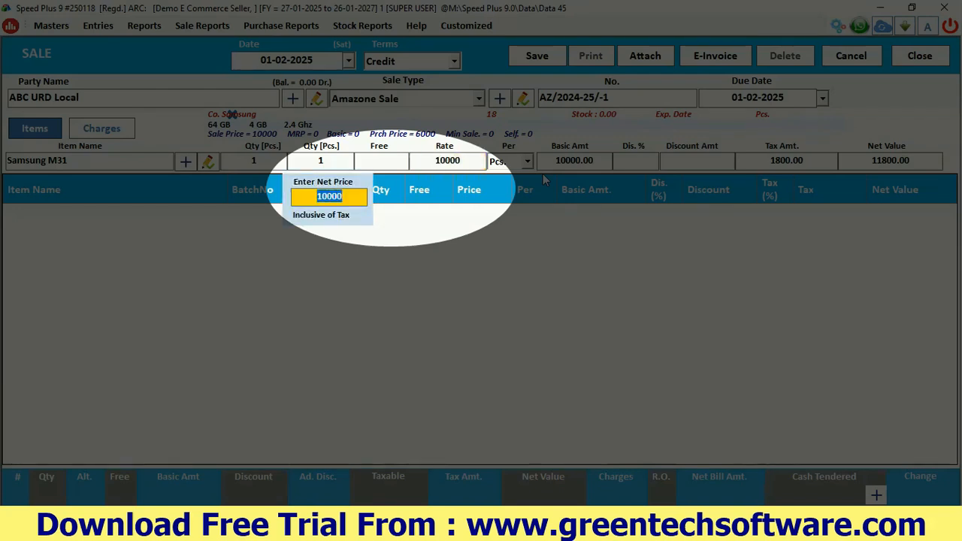
pyautogui.press('Return')
pyautogui.press('Return')
pyautogui.press('Return')
pyautogui.press('Return')
pyautogui.press('Return')
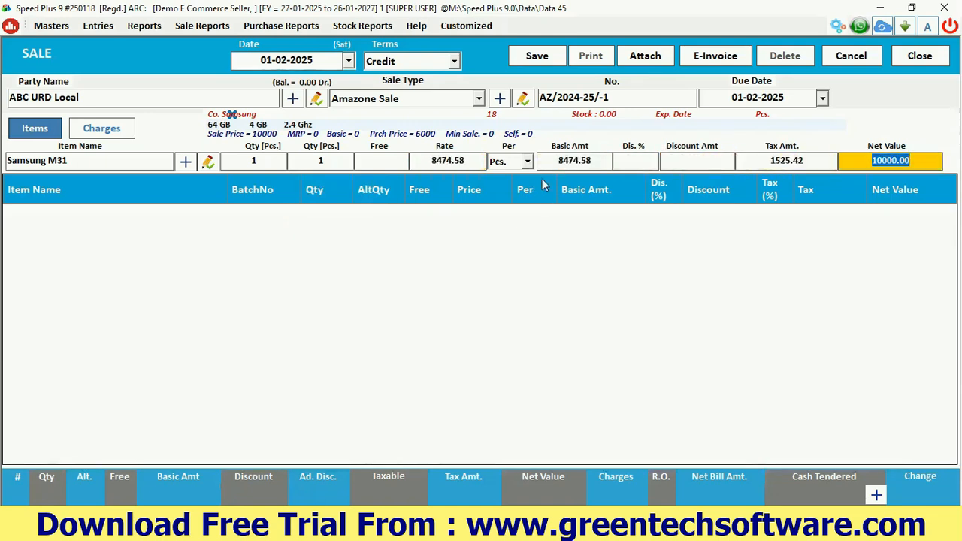
# - Set the Samsung M31's rate to 10000 before tax and add the line to the bill
pyautogui.click(475, 159)
pyautogui.write('10000')
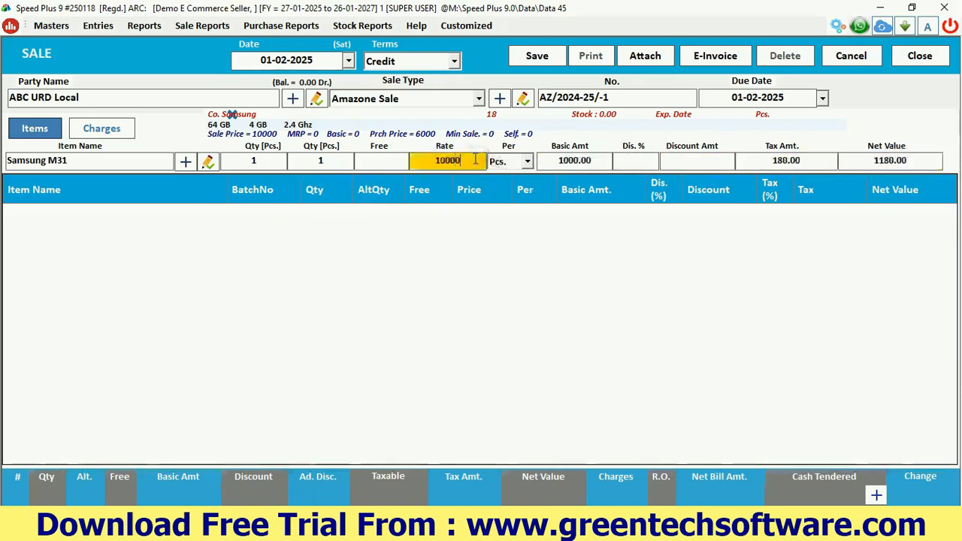
pyautogui.press('Return')
pyautogui.press('Return')
pyautogui.press('Return')
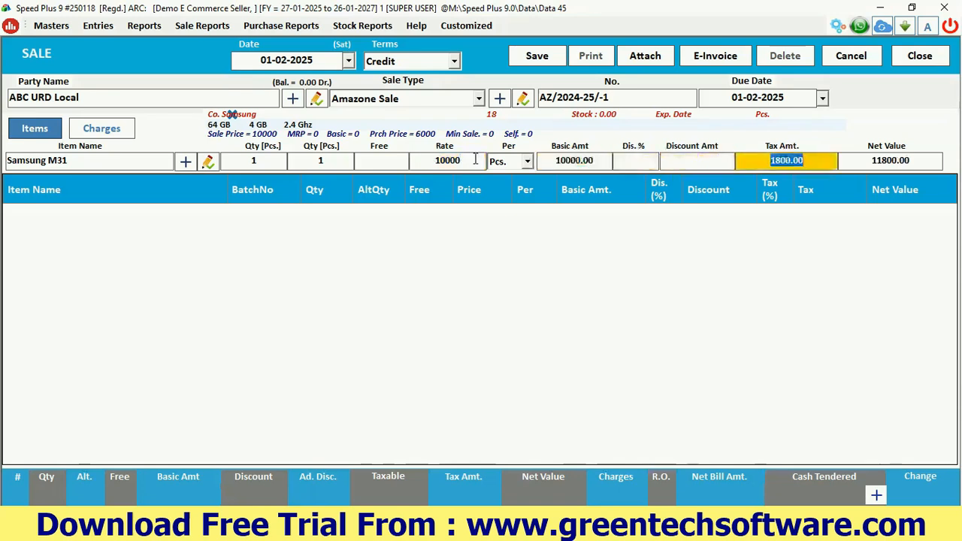
pyautogui.press('Return')
pyautogui.press('Return')
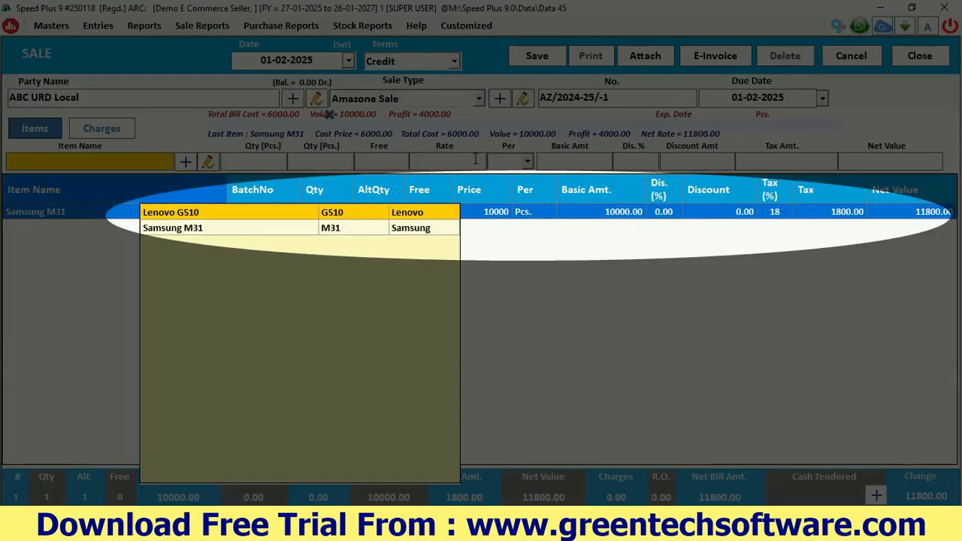
# - Add one Lenovo G510 in the 500 GB SSD, i5 8GB variant to the bill at a rate of 40000
pyautogui.press('Return')
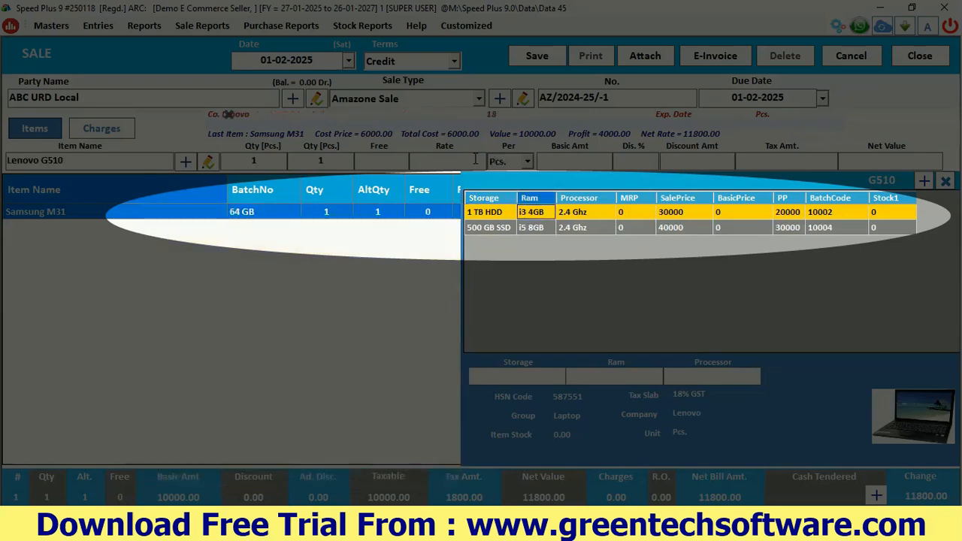
pyautogui.press('Down')
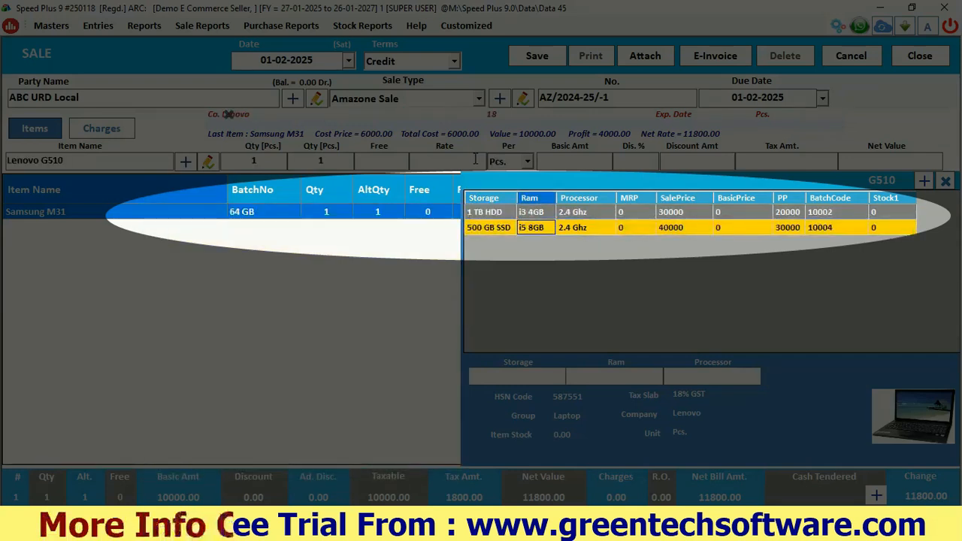
pyautogui.press('Up')
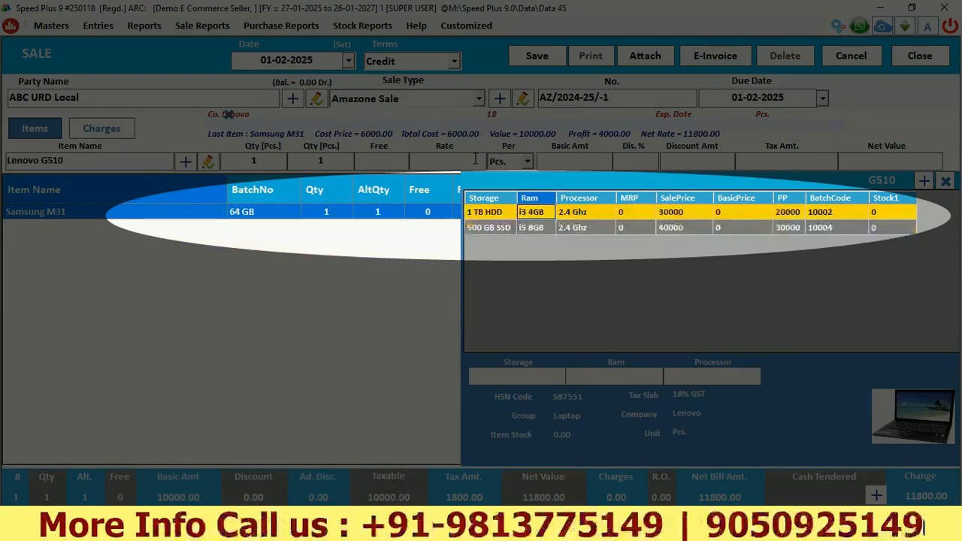
pyautogui.press('Down')
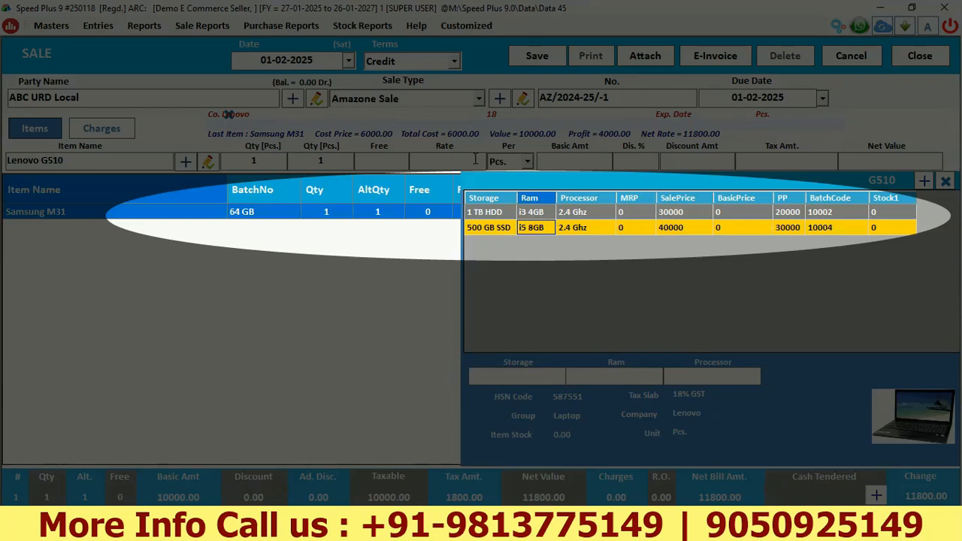
pyautogui.press('Return')
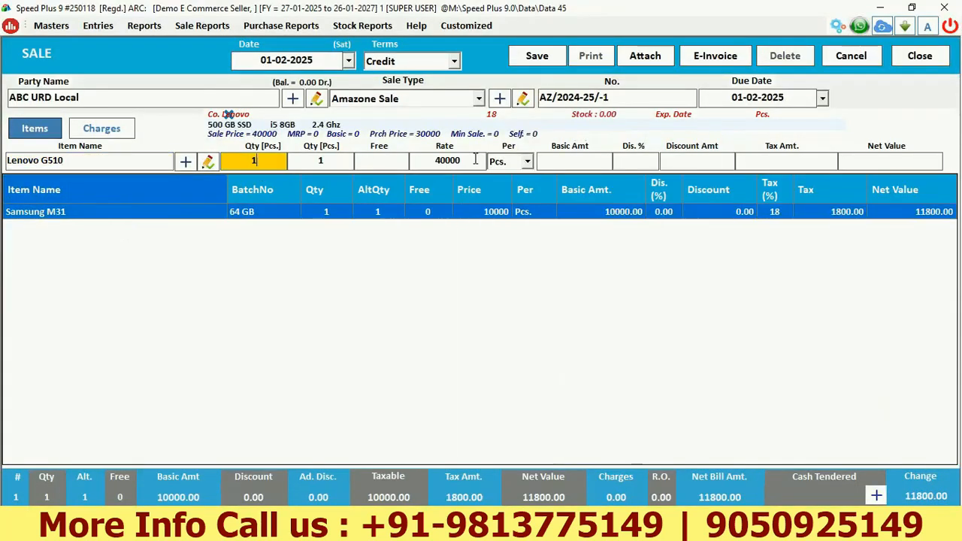
pyautogui.press('Return')
pyautogui.press('Return')
pyautogui.press('Return')
pyautogui.press('Return')
pyautogui.press('Return')
pyautogui.press('Return')
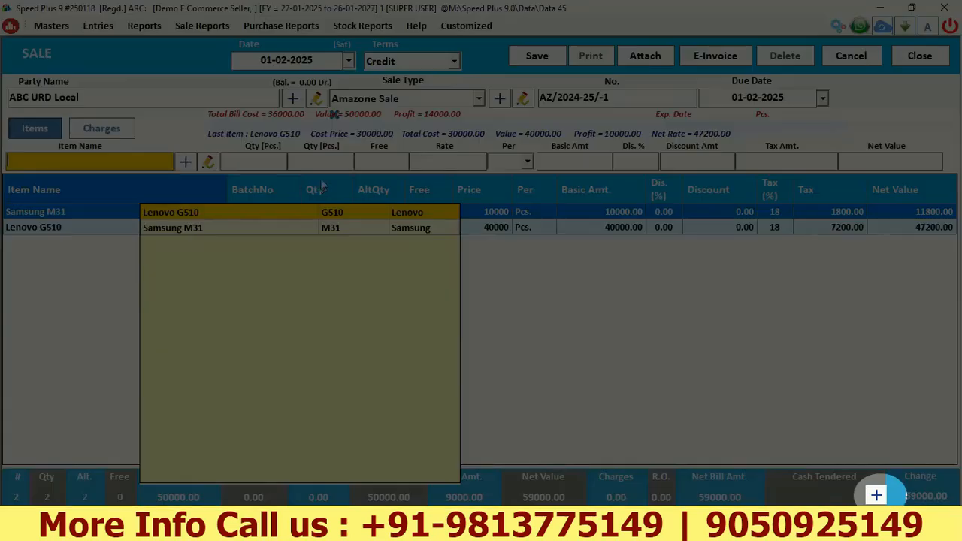
# - Set the bill's full payment to e-Wallet with AMAZON SELLER SERVICES PRIVATE LIMITED as the e-Wallet account
pyautogui.click(878, 493)
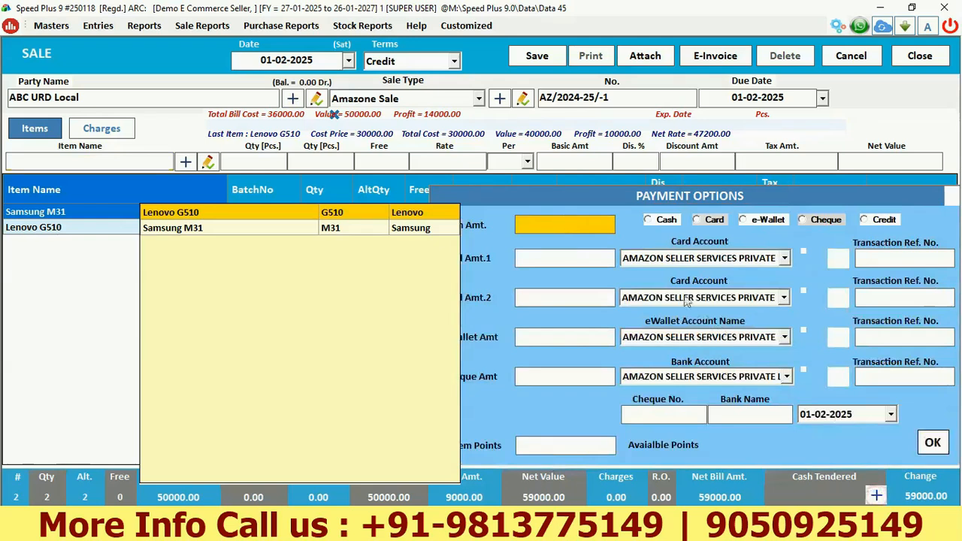
pyautogui.click(747, 219)
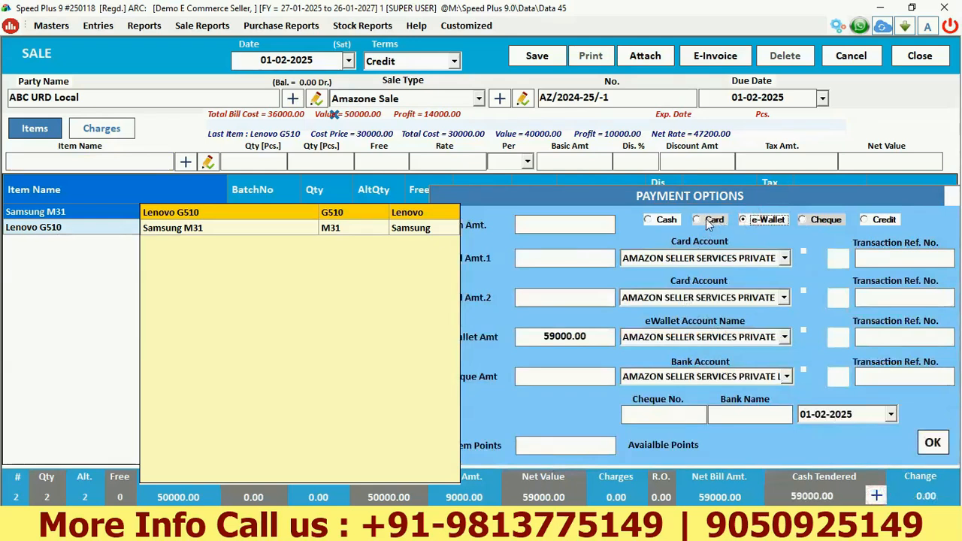
pyautogui.click(712, 221)
pyautogui.click(744, 220)
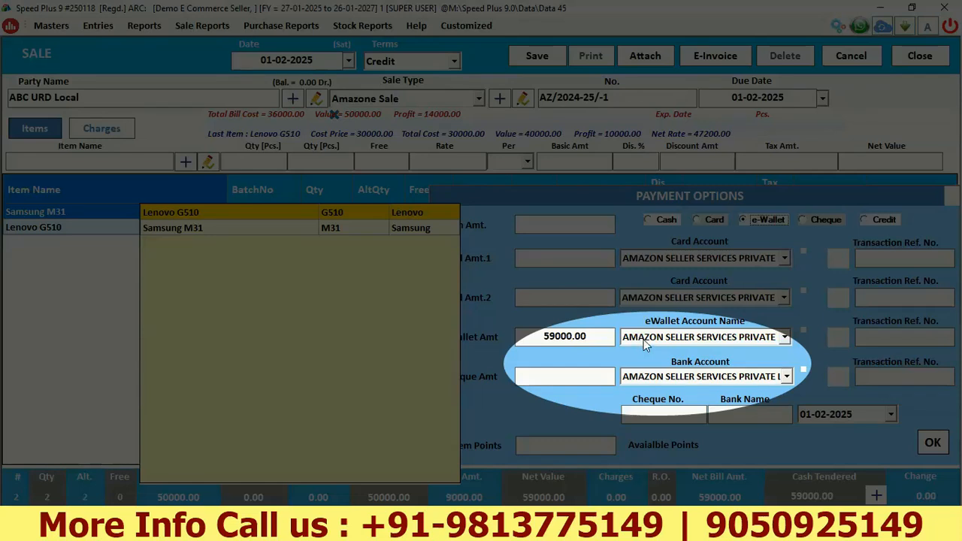
pyautogui.click(644, 340)
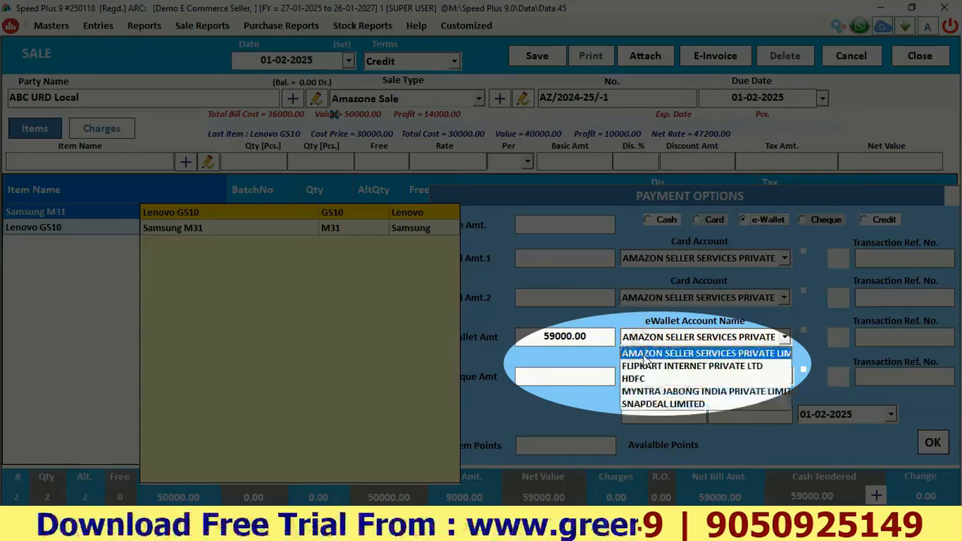
pyautogui.click(638, 366)
pyautogui.click(640, 338)
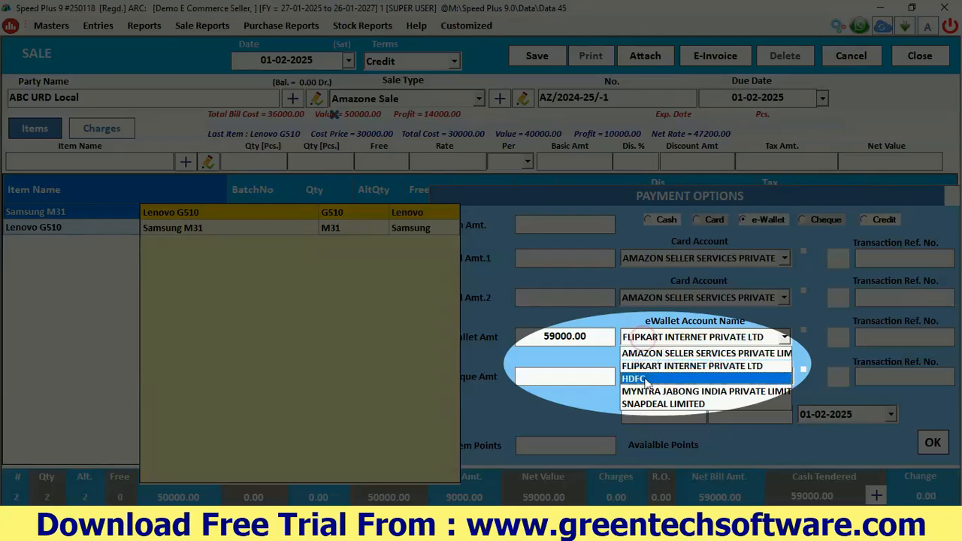
pyautogui.click(647, 353)
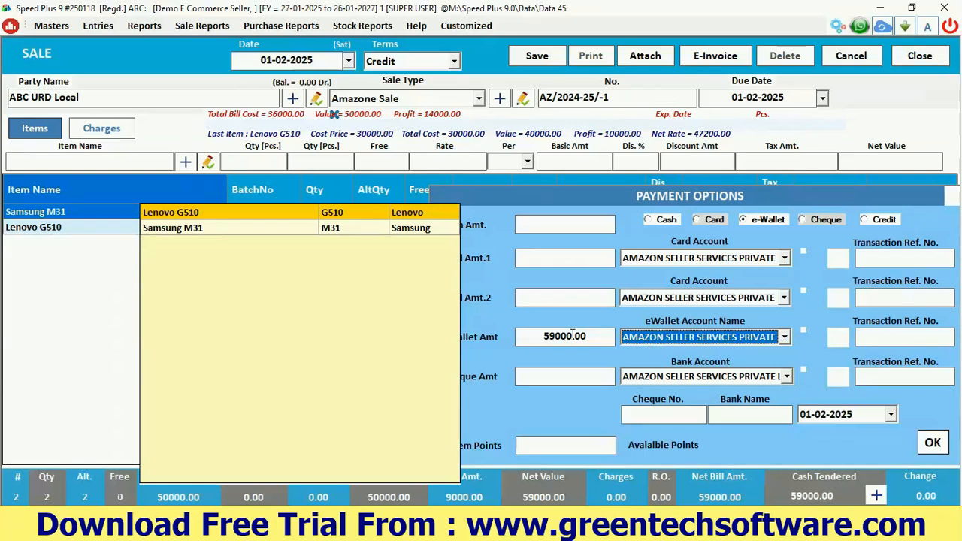
pyautogui.click(932, 442)
# - Save the Amazon sale bill and continue to its print options
pyautogui.click(536, 55)
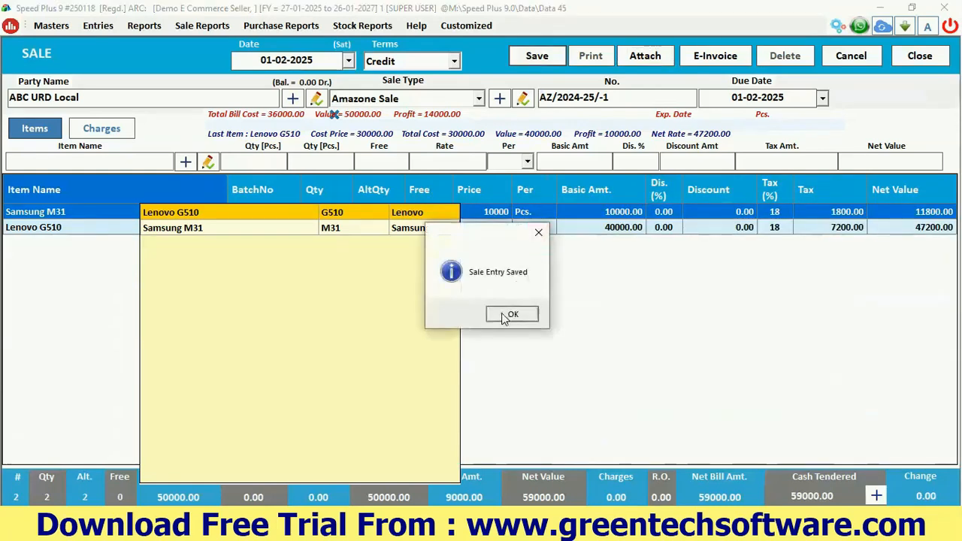
pyautogui.click(509, 314)
pyautogui.click(472, 316)
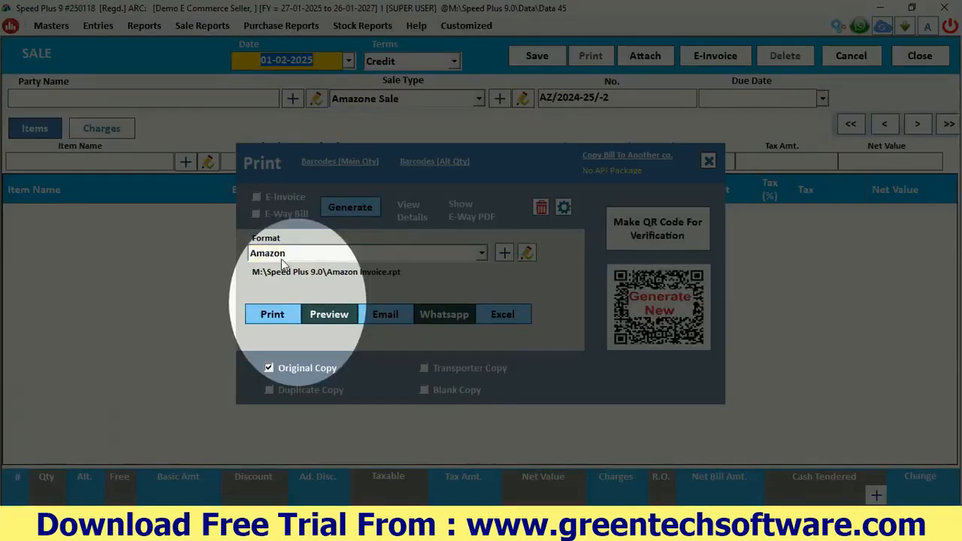
# - Preview the invoice in the Amazon format and check the purchaser details and the Samsung M31's specifications and picture
pyautogui.click(282, 260)
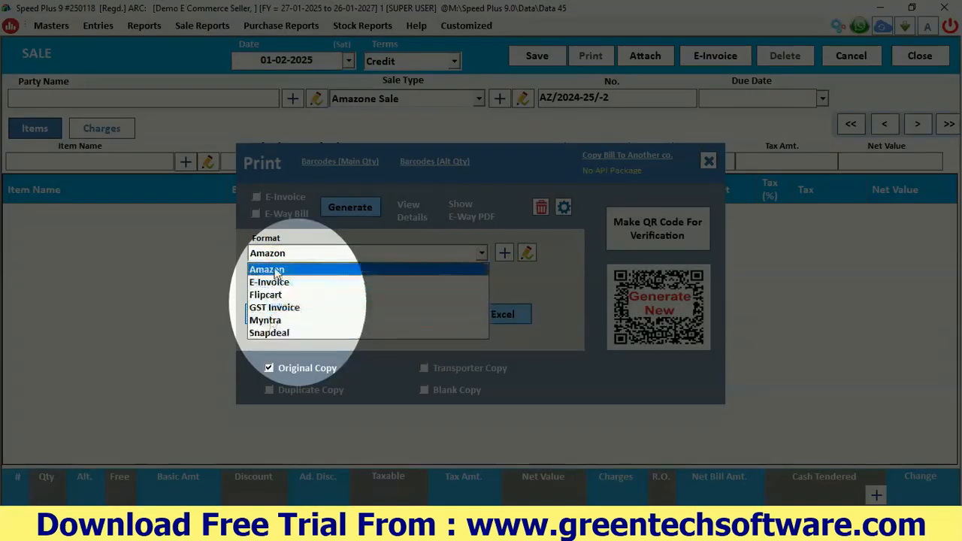
pyautogui.click(276, 256)
pyautogui.click(329, 313)
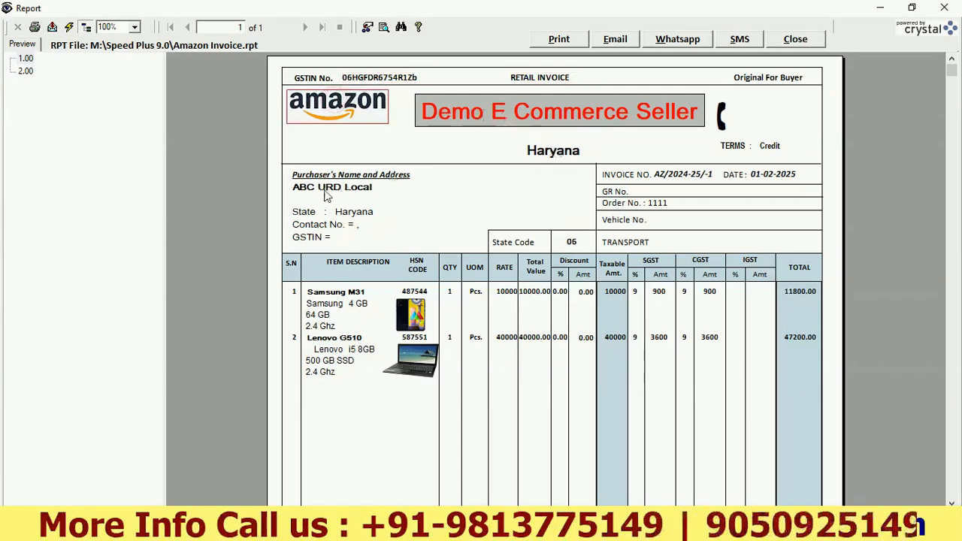
pyautogui.click(347, 194)
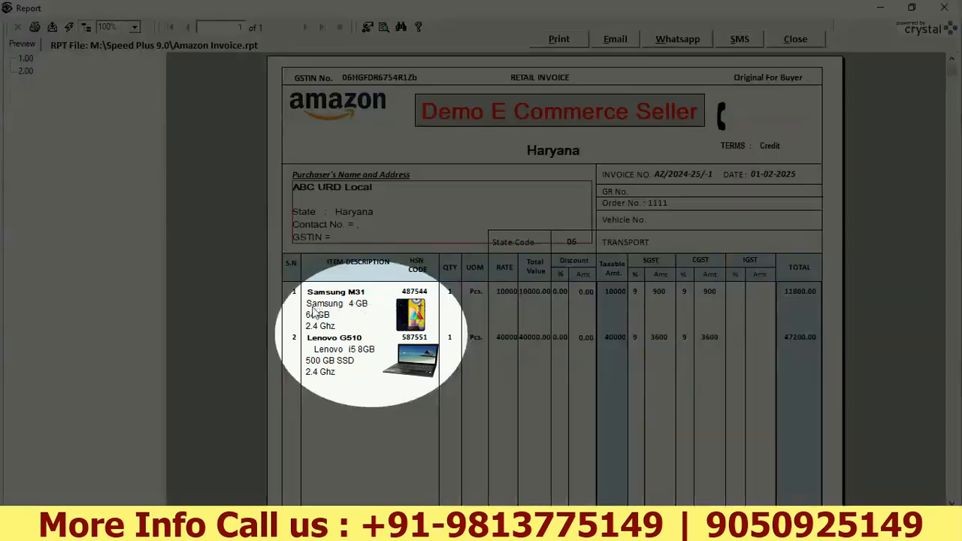
pyautogui.click(319, 308)
pyautogui.click(359, 304)
pyautogui.click(320, 325)
pyautogui.click(414, 319)
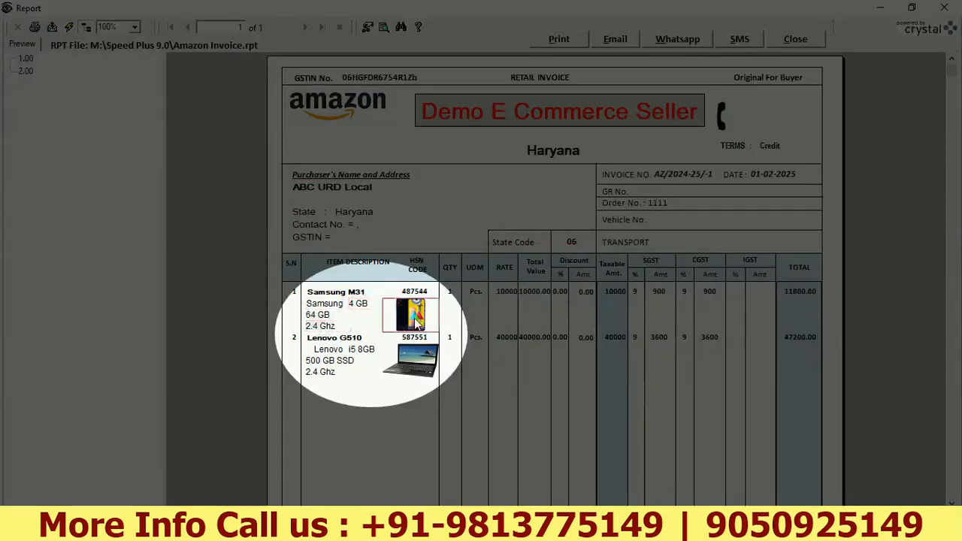
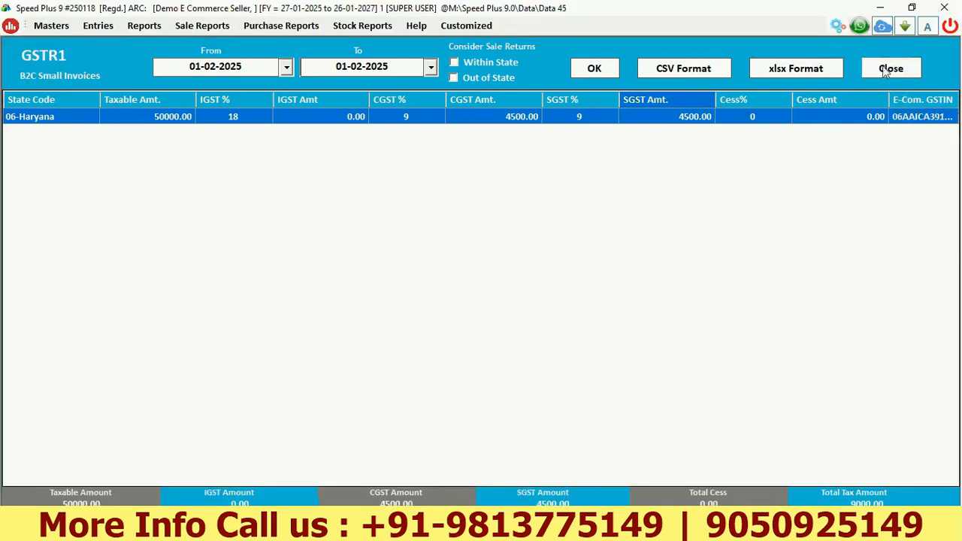
# - Leave the GSTR1 B2C Small Invoices report and start a new sale bill
pyautogui.click(886, 70)
pyautogui.click(860, 433)
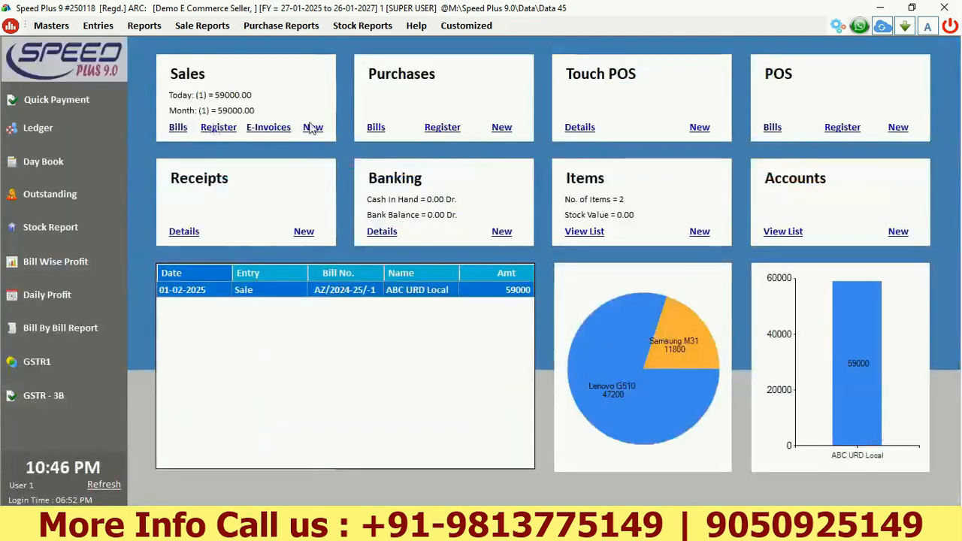
pyautogui.click(314, 132)
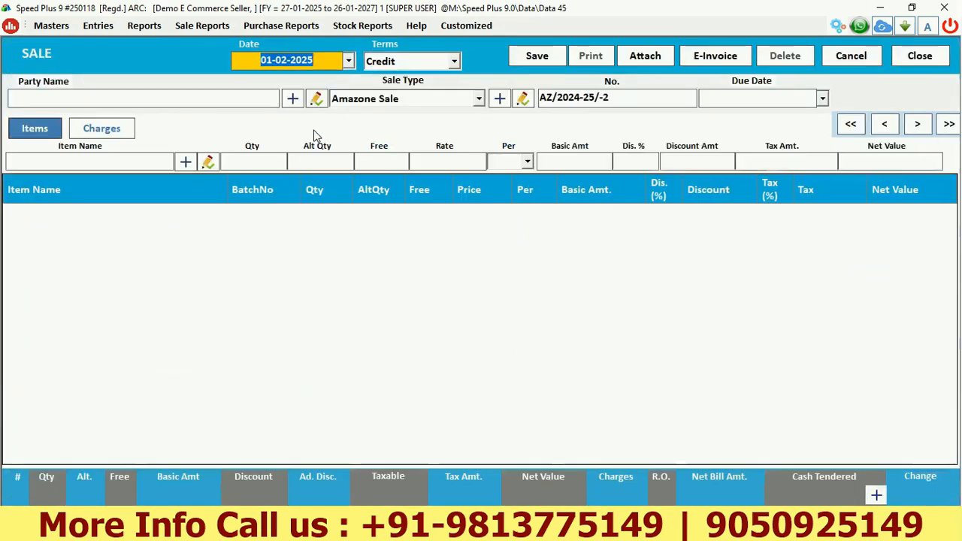
# - Keep the bill date 01-02-2025 and choose the local B2B customer as the party
pyautogui.press('Down')
pyautogui.press('Down')
pyautogui.press('Up')
pyautogui.press('Down')
pyautogui.press('Down')
pyautogui.press('Down')
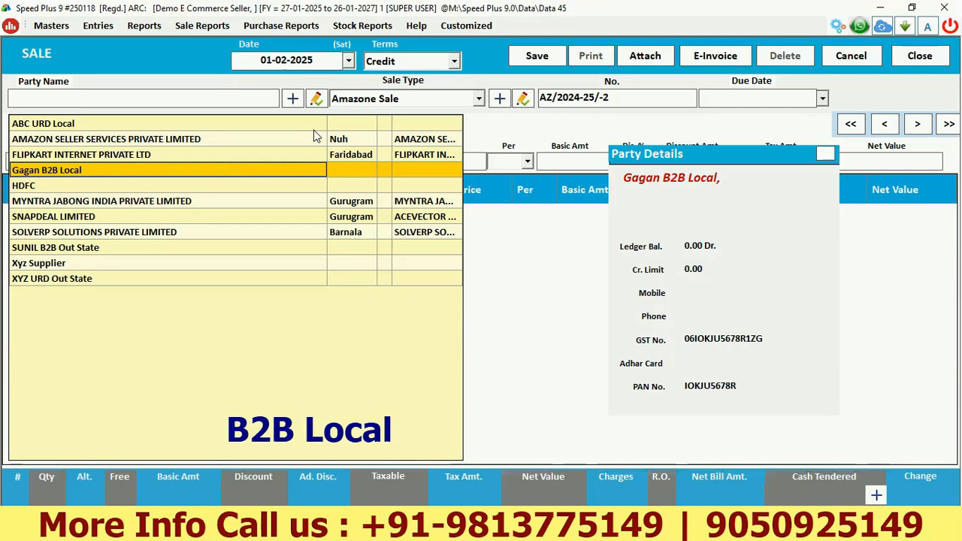
pyautogui.press('Return')
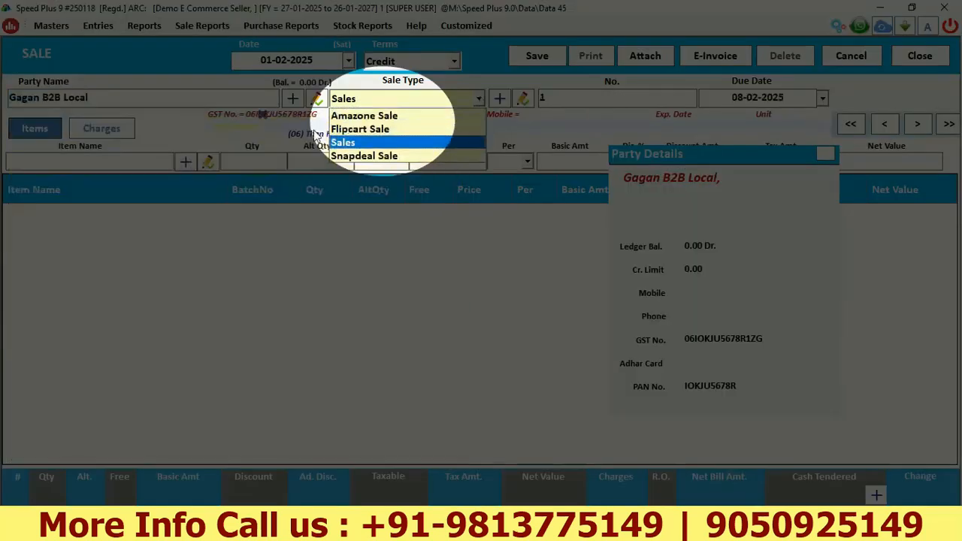
# - Set the sale type to Flipcart Sale and keep the proposed bill number and the due date 08-02-2025
pyautogui.press('Up')
pyautogui.press('Return')
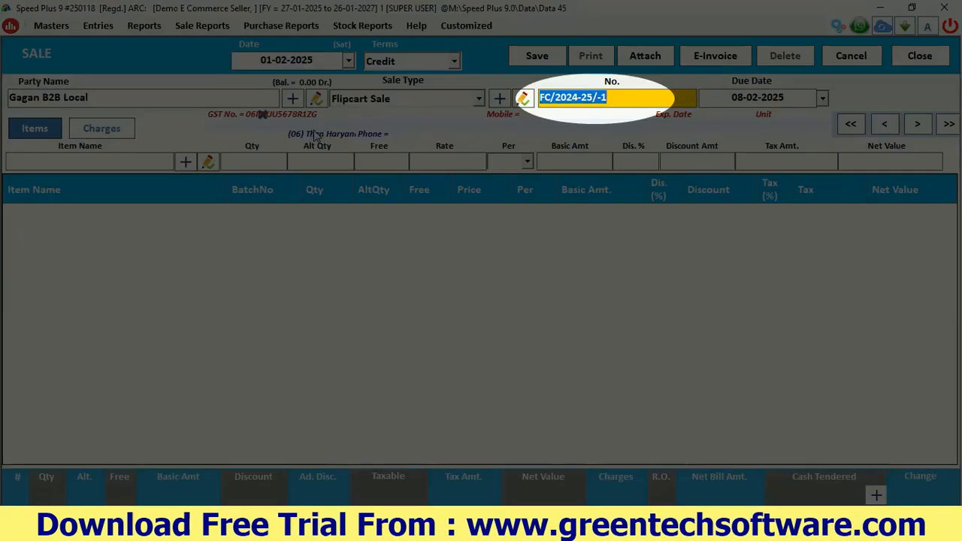
pyautogui.press('Return')
pyautogui.press('Return')
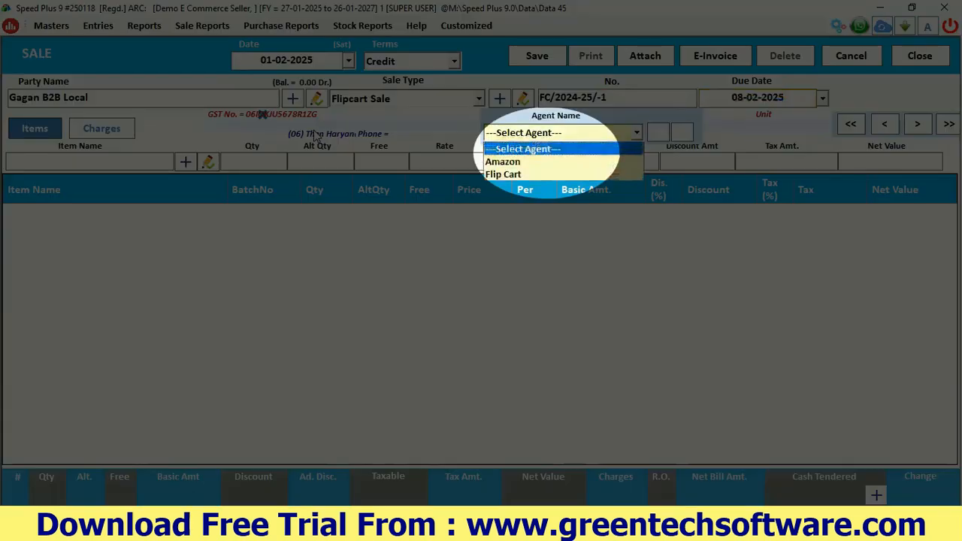
# - Choose Flip Cart as the bill's agent and enter the order number in the additional information
pyautogui.press('Down')
pyautogui.press('Down')
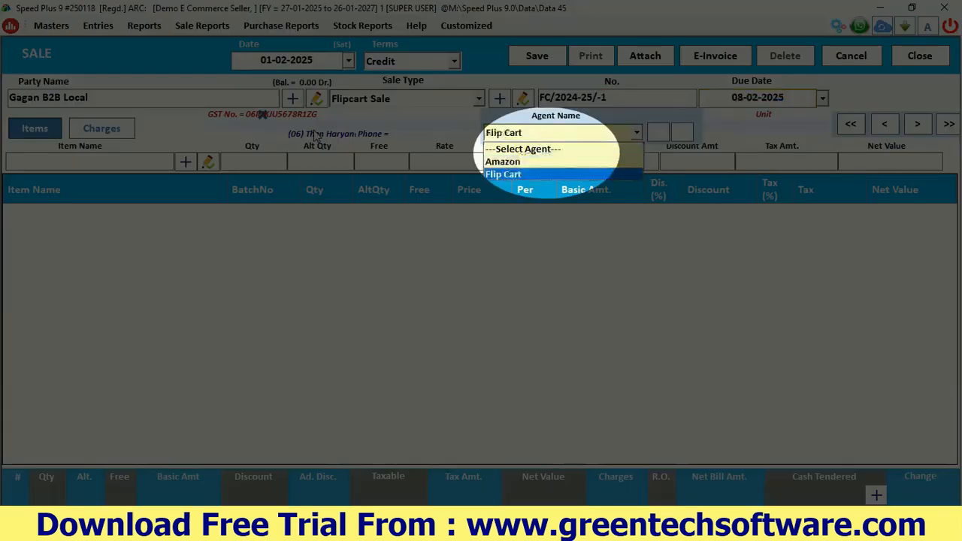
pyautogui.press('Return')
pyautogui.write('1111')
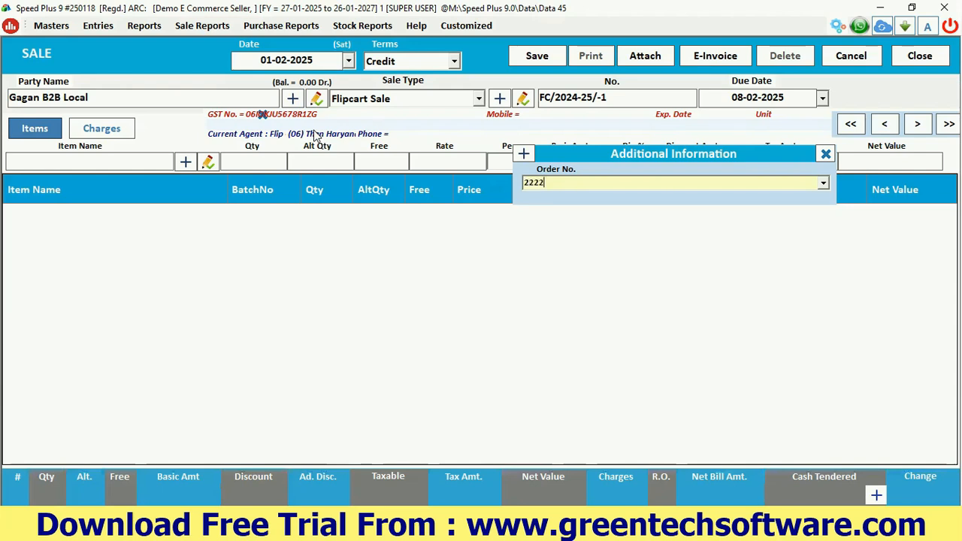
pyautogui.press('Return')
# - Add one Samsung M31 in the 128 GB, 6 GB RAM variant at the rate of 15000
pyautogui.press('Down')
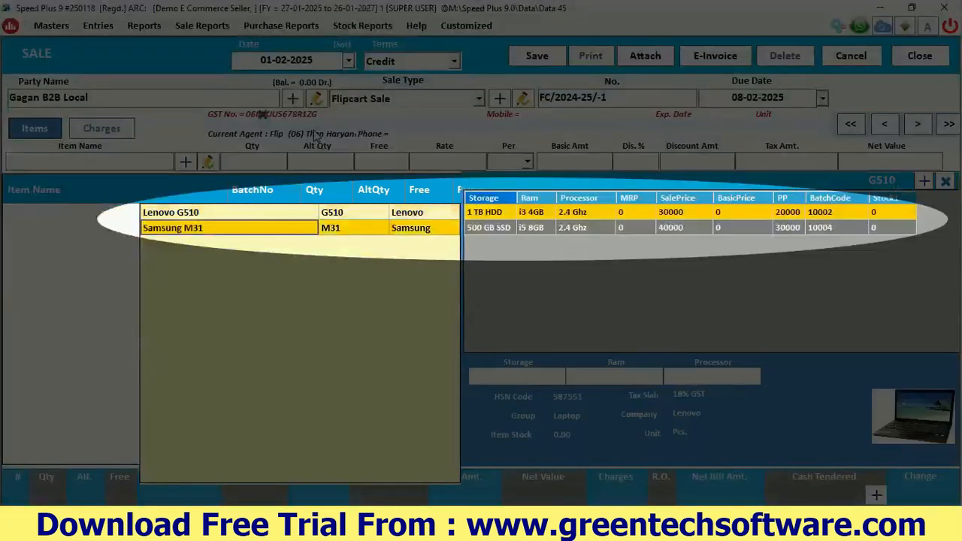
pyautogui.press('Return')
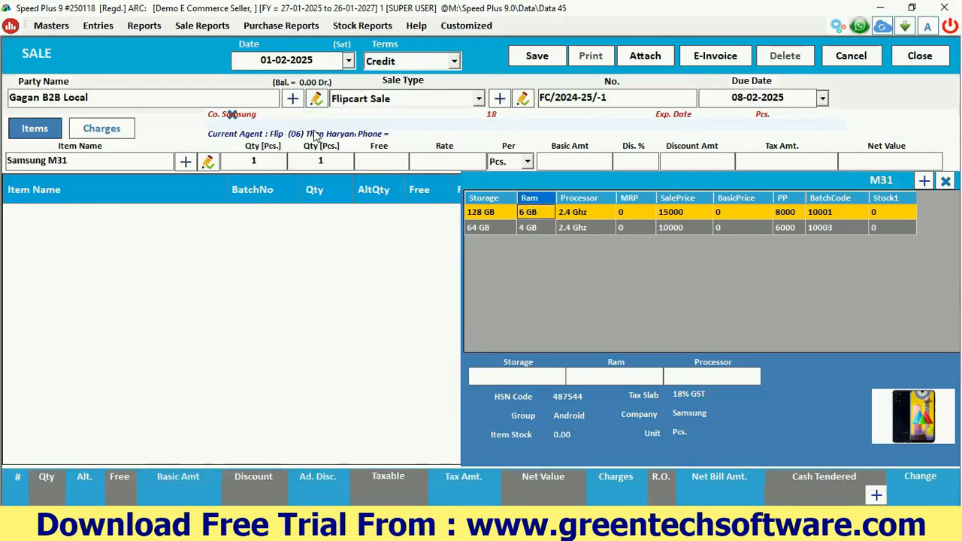
pyautogui.press('Return')
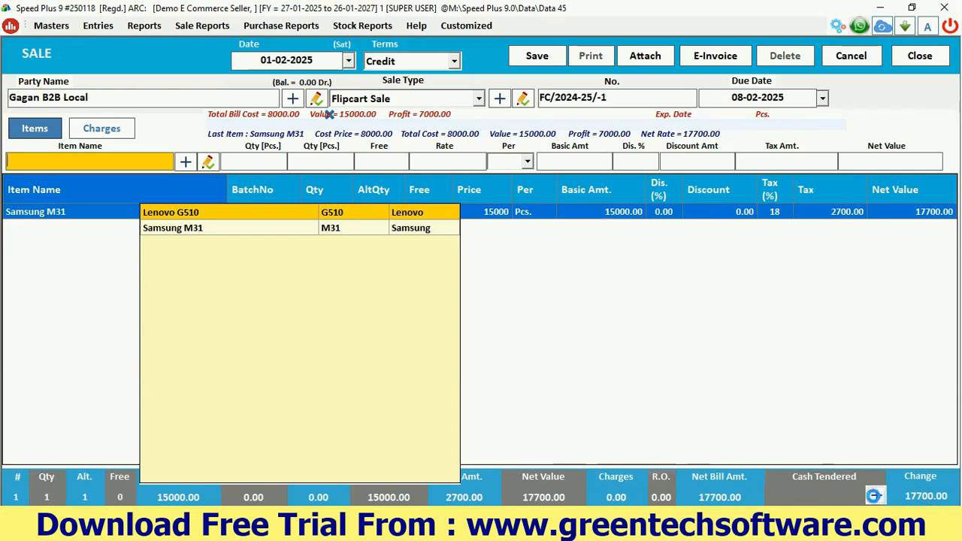
# - Settle the full bill amount of 17700.00 by e-Wallet through the FLIPKART INTERNET PRIVATE LTD account
pyautogui.press('Return')
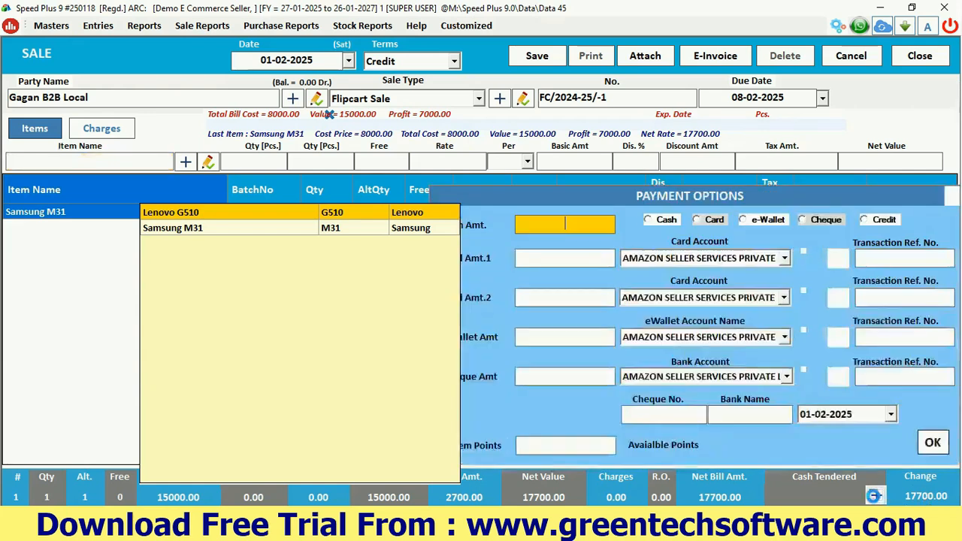
pyautogui.click(744, 220)
pyautogui.click(654, 336)
pyautogui.click(647, 365)
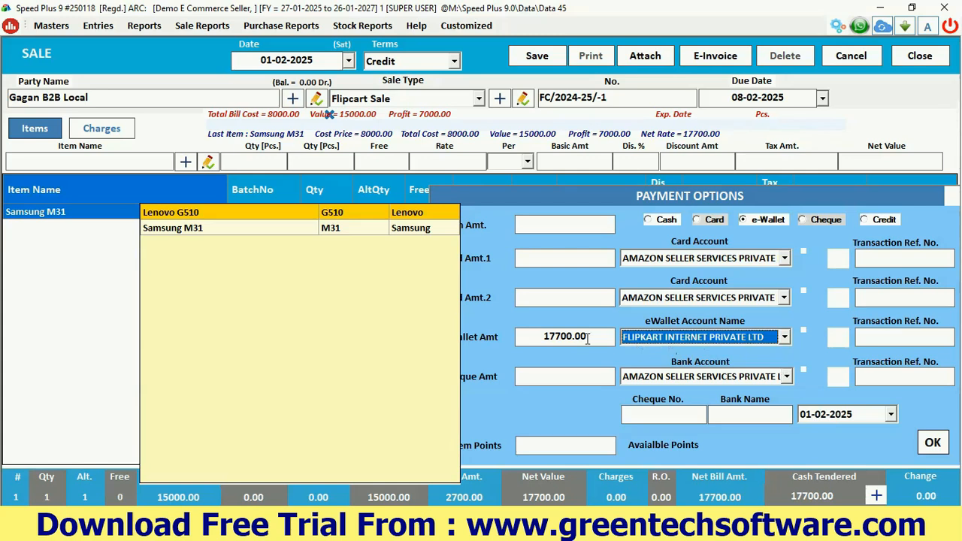
pyautogui.press('Return')
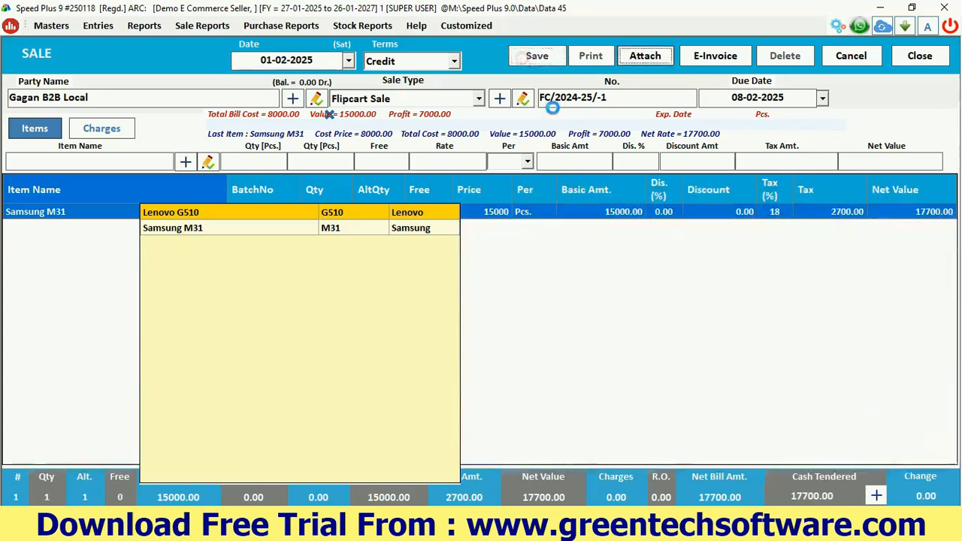
# - Save the Flipkart bill and preview its invoice in the Flipcart format, leaving the print options when done
pyautogui.click(523, 57)
pyautogui.click(513, 314)
pyautogui.click(466, 314)
pyautogui.click(311, 254)
pyautogui.click(285, 295)
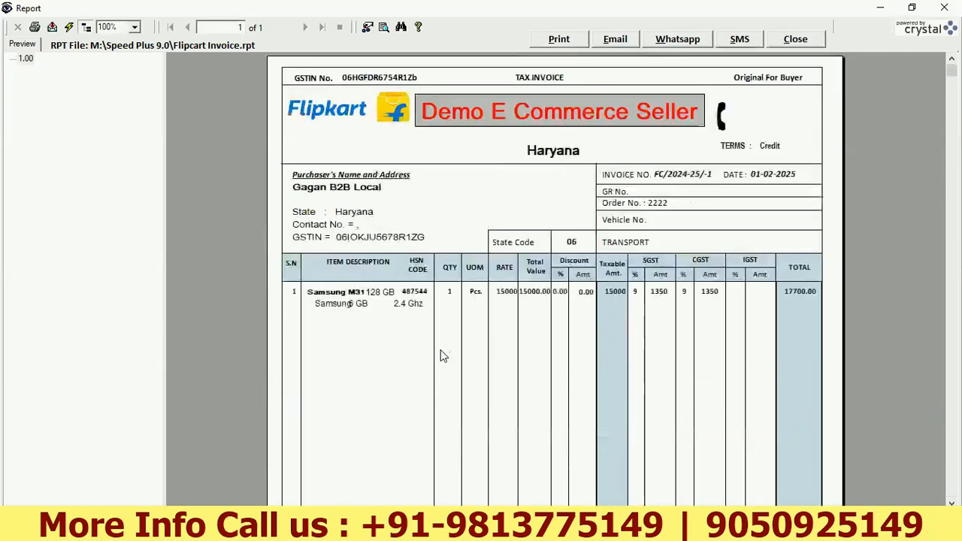
pyautogui.press('Escape')
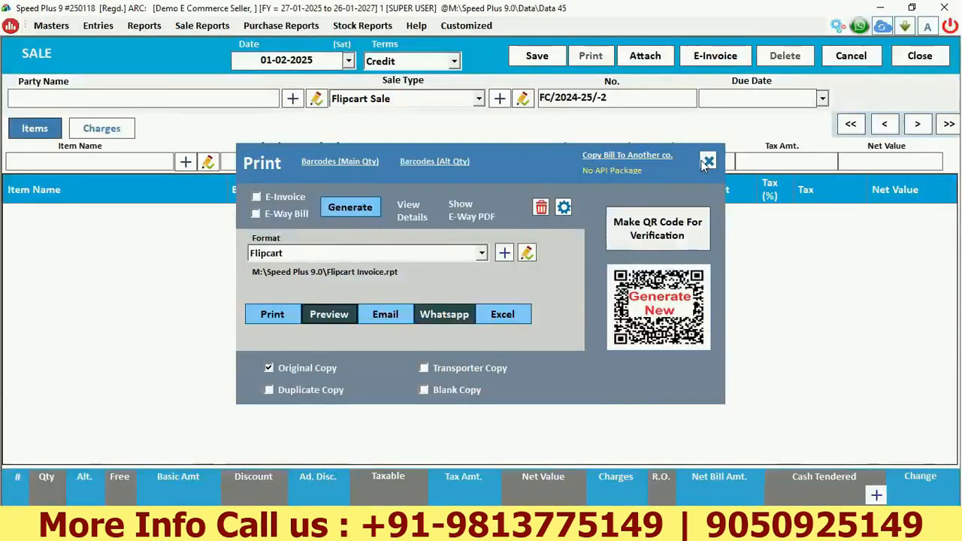
pyautogui.press('Escape')
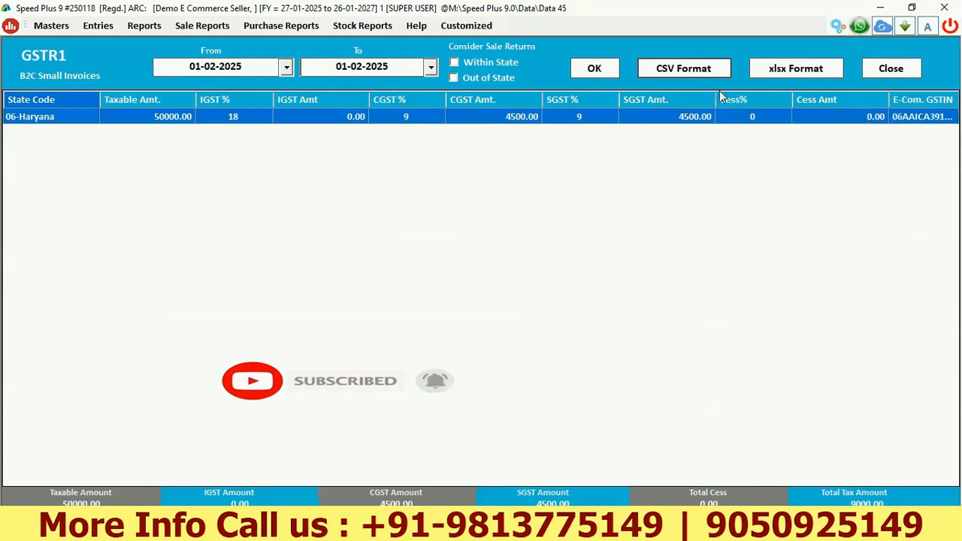
# - Replace the B2C Small Invoices report with GSTR1 B2B Sale Invoices to Taxable Persons and list the invoices for 01-02-2025
pyautogui.click(875, 74)
pyautogui.click(135, 158)
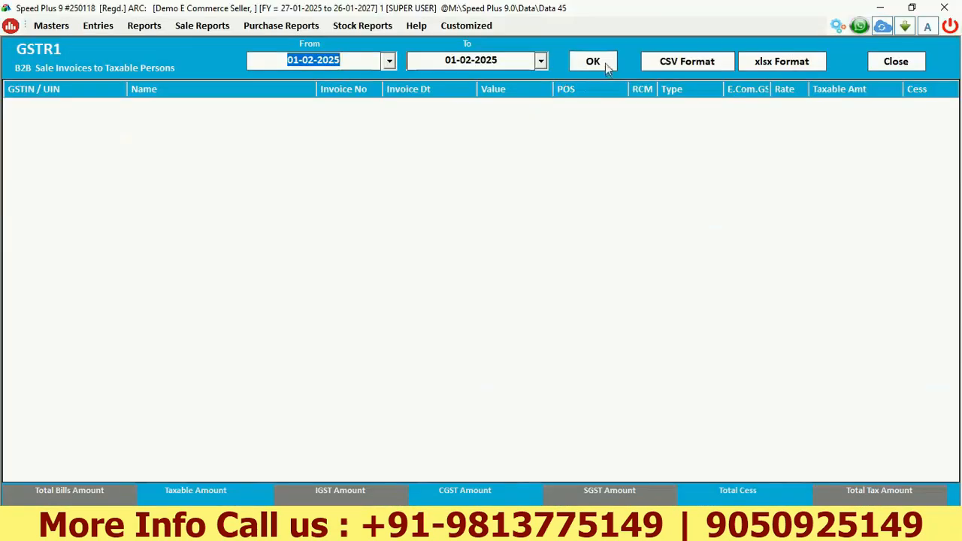
pyautogui.click(603, 63)
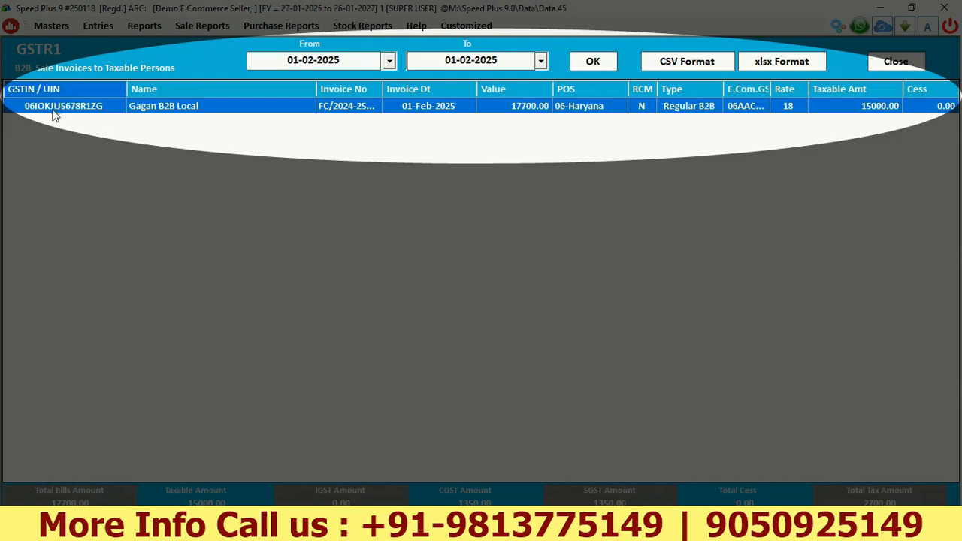
# - Widen the E.Com.GST and Invoice No columns to read the B2B invoice's full details, and close the report
pyautogui.moveTo(771, 88); pyautogui.dragTo(839, 89)
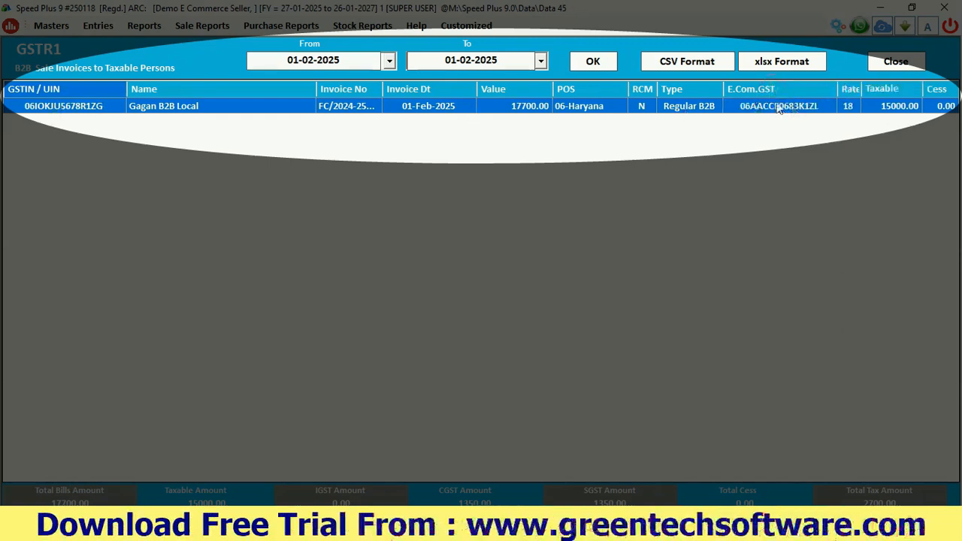
pyautogui.click(569, 111)
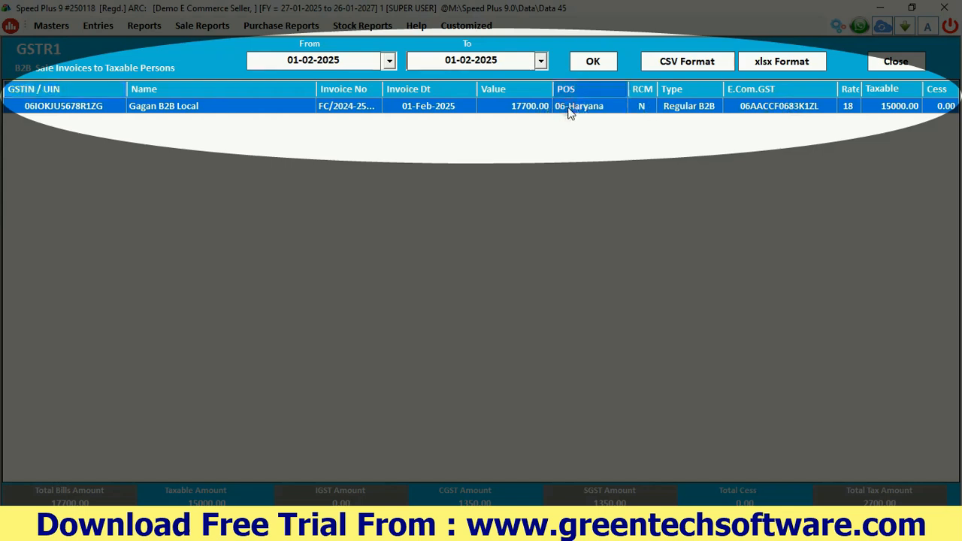
pyautogui.moveTo(379, 90); pyautogui.dragTo(424, 90)
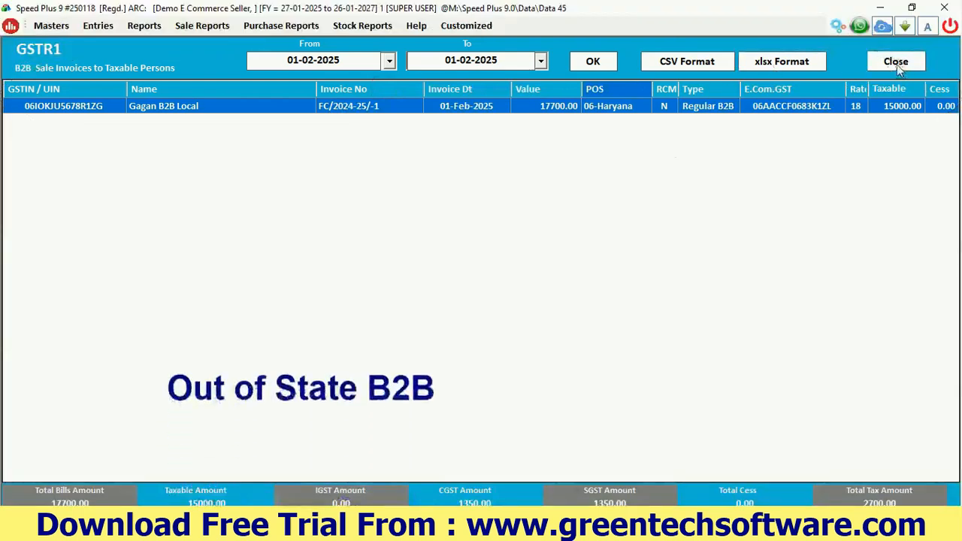
pyautogui.click(894, 62)
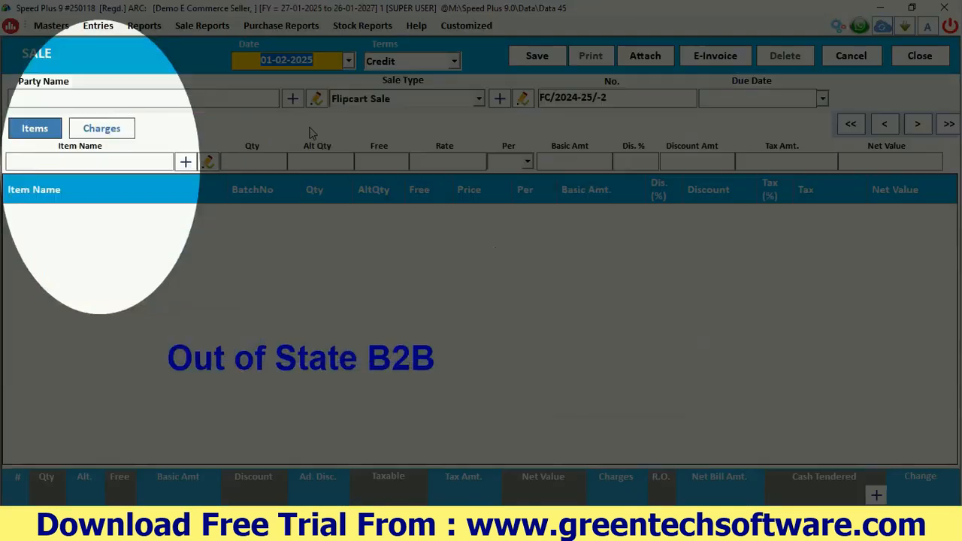
# - Keep the new bill's date 01-02-2025 and choose the out-of-state customer SOLVERP SOLUTIONS PRIVATE LIMITED as the party
pyautogui.press('Return')
pyautogui.press('Return')
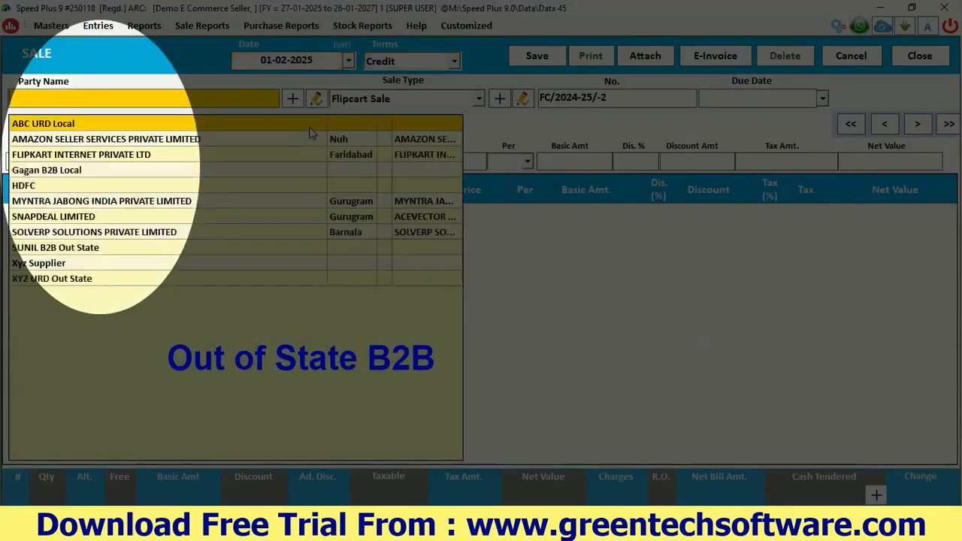
pyautogui.press('Down')
pyautogui.press('Down')
pyautogui.press('Down')
pyautogui.press('Down')
pyautogui.press('Down')
pyautogui.press('Down')
pyautogui.press('Down')
pyautogui.press('Down')
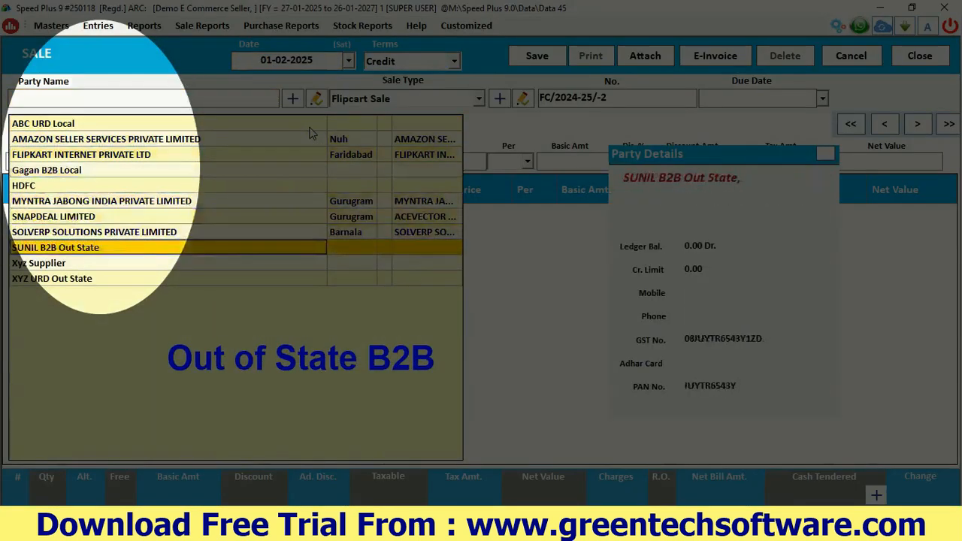
pyautogui.press('Up')
pyautogui.press('Return')
# - Set the sale type to Snapdeal Sale and keep the proposed bill number SD/2024-25-1
pyautogui.press('Down')
pyautogui.press('Down')
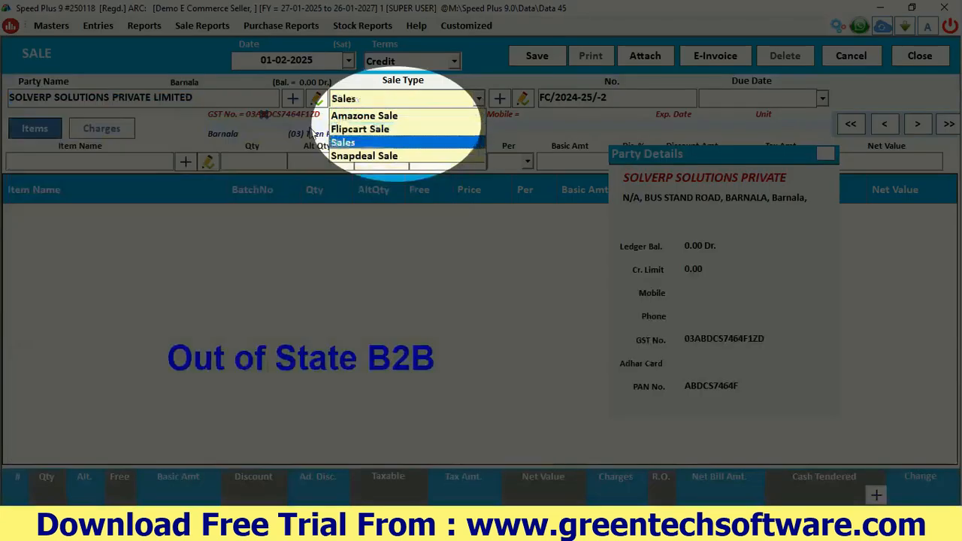
pyautogui.press('Return')
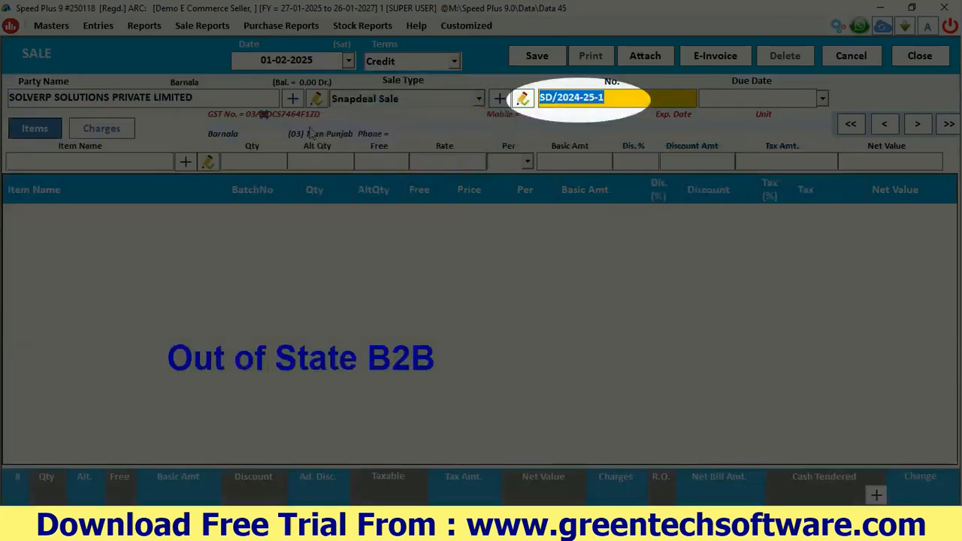
pyautogui.press('Return')
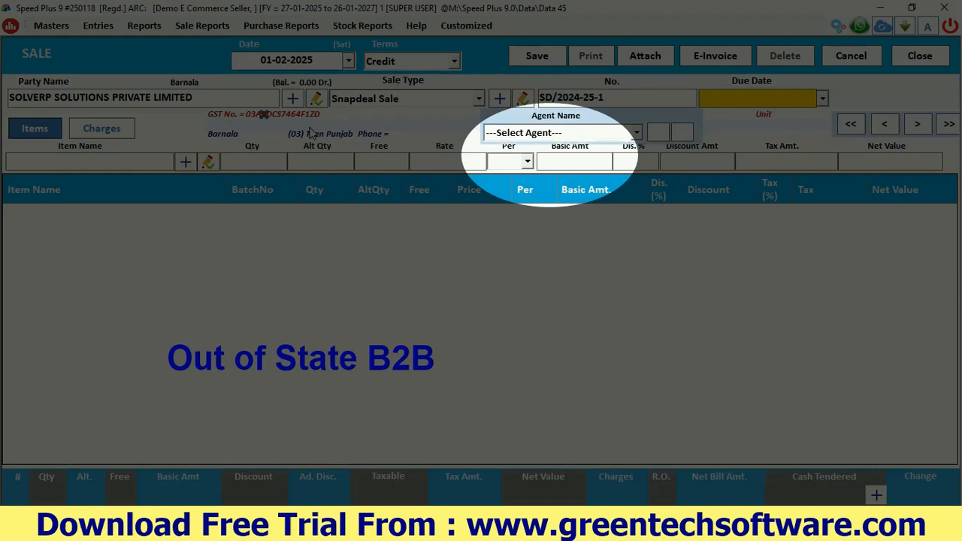
# - Look through the bill's agent list for a Snapdeal entry
pyautogui.press('Return')
pyautogui.press('Down')
pyautogui.press('Down')
pyautogui.press('Up')
pyautogui.press('Down')
pyautogui.press('Up')
pyautogui.press('Down')
pyautogui.press('Up')
pyautogui.press('Up')
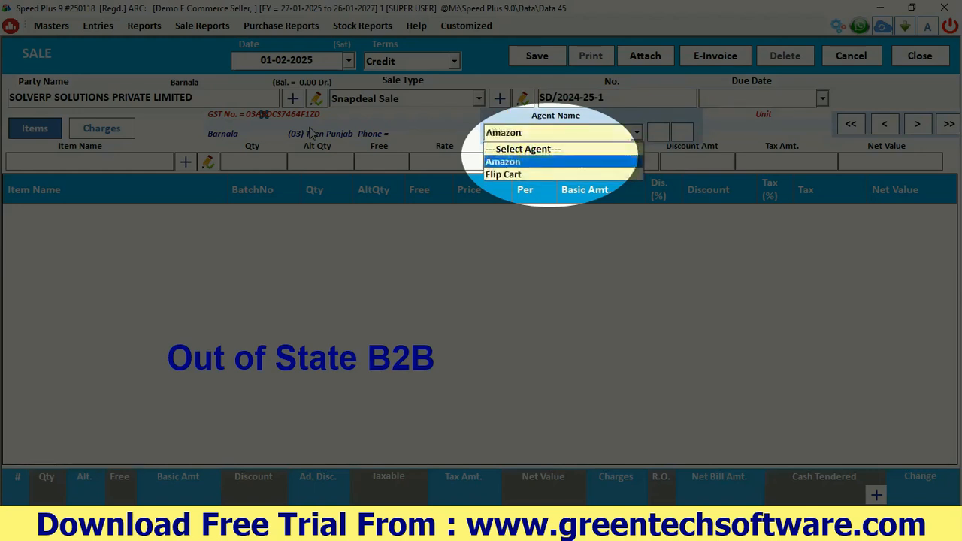
pyautogui.press('Down')
pyautogui.press('Down')
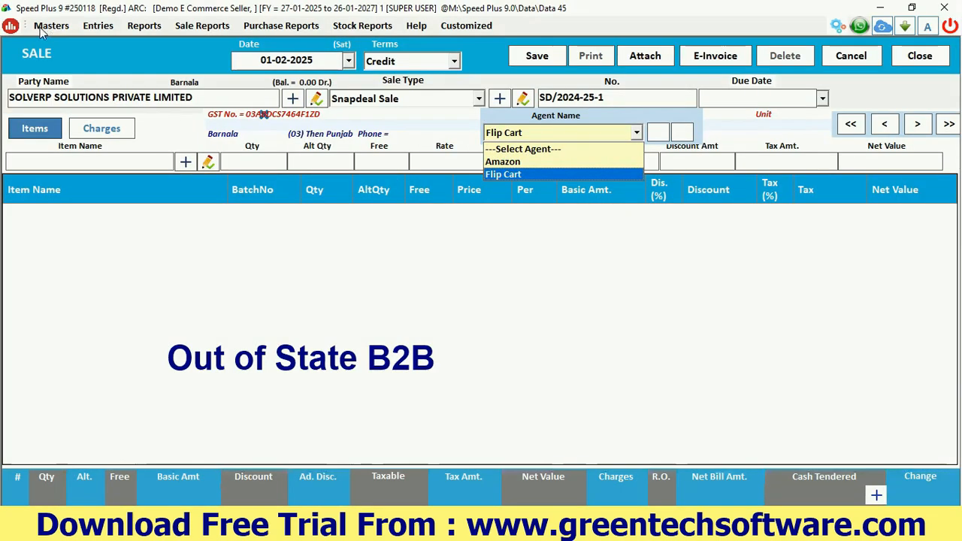
pyautogui.press('Return')
# - Create an account named Snapdeal in the Broker group so it is available as an agent
pyautogui.click(51, 26)
pyautogui.click(70, 42)
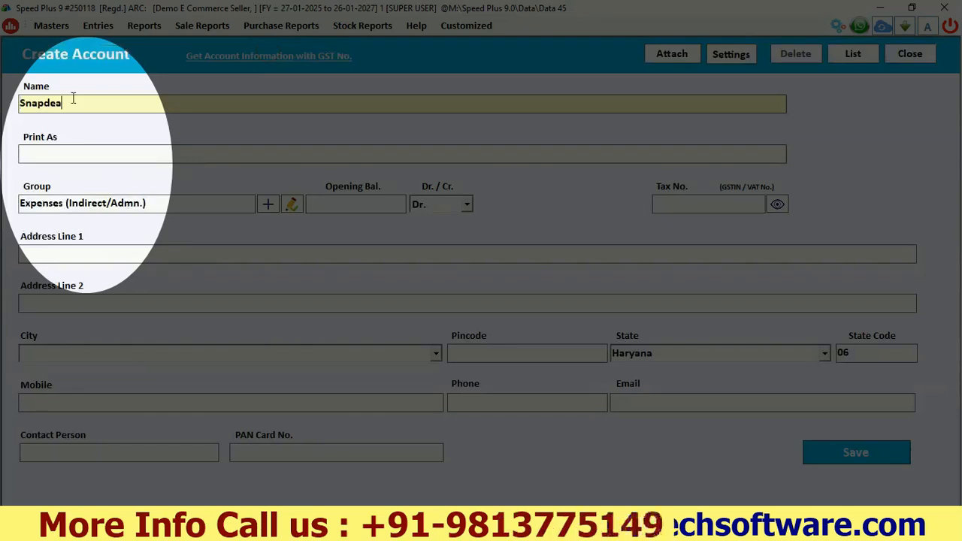
pyautogui.press('Return')
pyautogui.press('Return')
pyautogui.write('Broker')
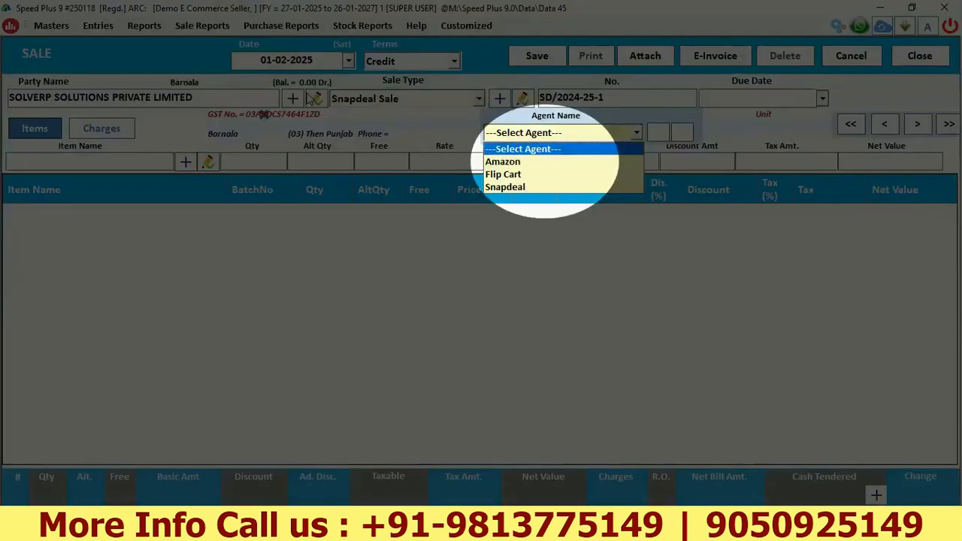
# - Choose Snapdeal as the bill's agent and enter the order number in the additional information
pyautogui.press('Down')
pyautogui.press('Down')
pyautogui.press('Down')
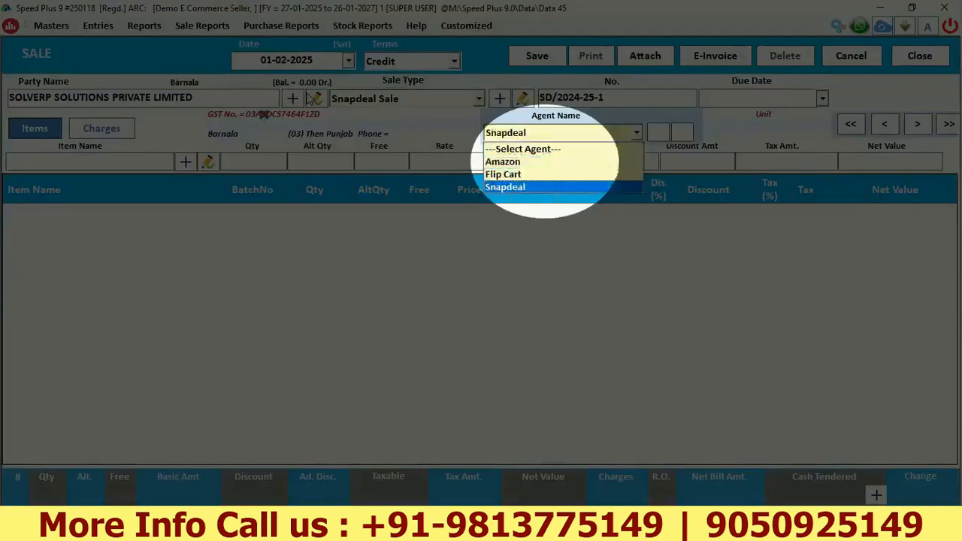
pyautogui.click(496, 192)
pyautogui.write('9550')
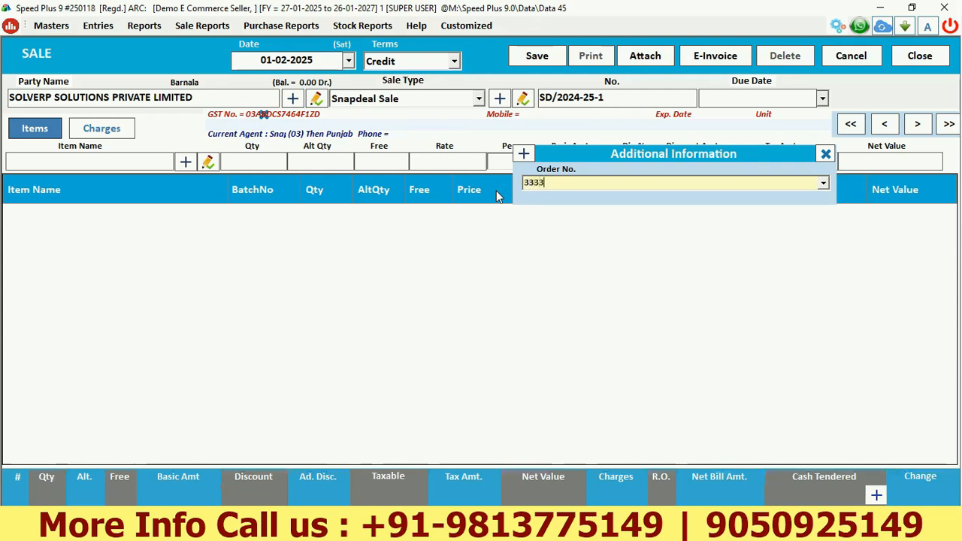
pyautogui.press('Return')
# - Select the Lenovo G510 in the 500 GB SSD, i5 8GB variant and set its quantity to 2
pyautogui.press('Return')
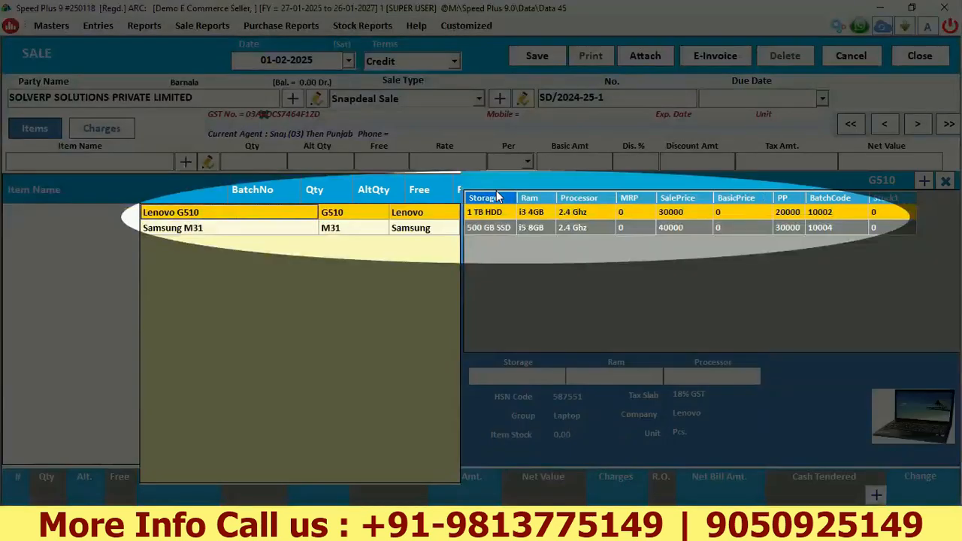
pyautogui.press('Return')
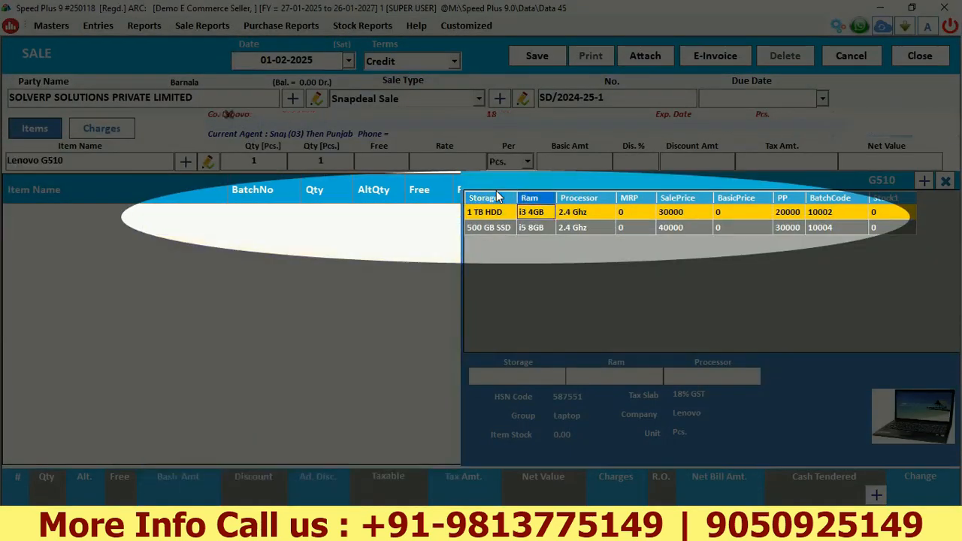
pyautogui.press('Down')
pyautogui.press('Up')
pyautogui.press('Down')
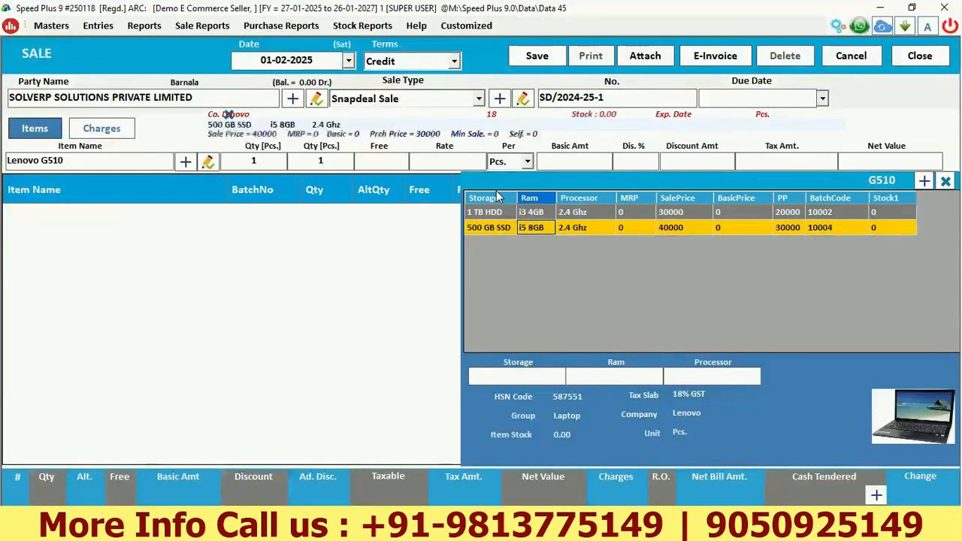
pyautogui.press('Return')
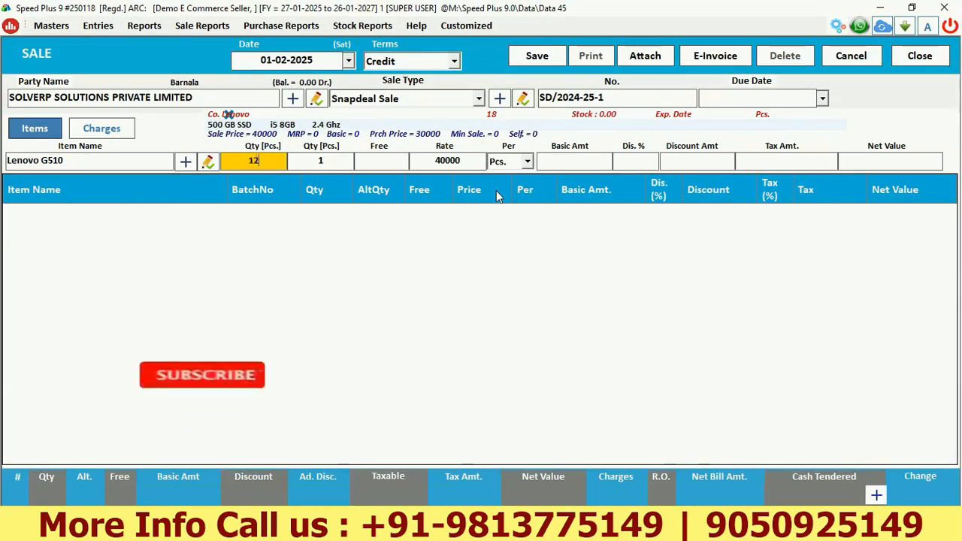
pyautogui.write('2')
pyautogui.press('BackSpace')
pyautogui.press('BackSpace')
pyautogui.write('2')
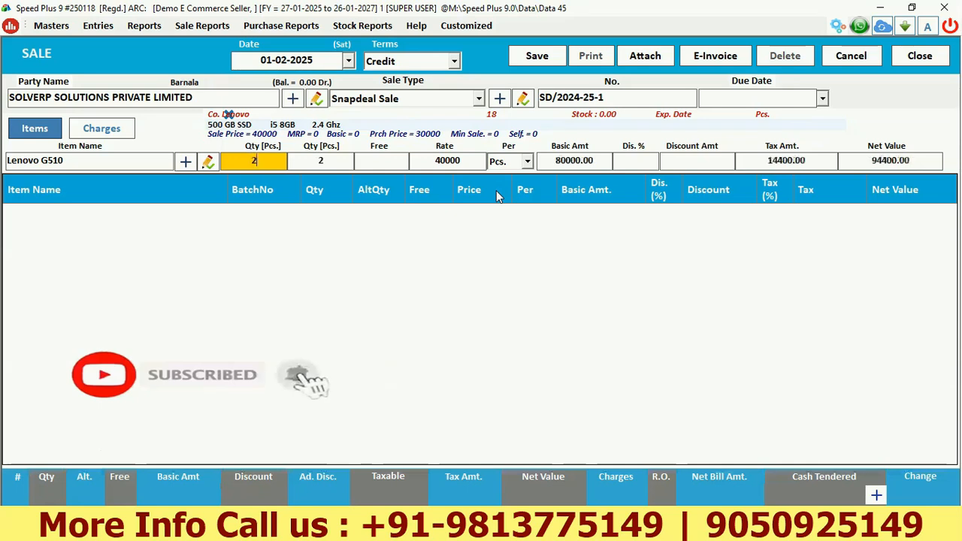
# - Accept the remaining fields of the Lenovo G510 line and add it to the Snapdeal bill
pyautogui.press('Return')
pyautogui.press('Return')
pyautogui.press('Return')
pyautogui.press('Return')
pyautogui.press('Return')
pyautogui.press('Return')
pyautogui.press('Return')
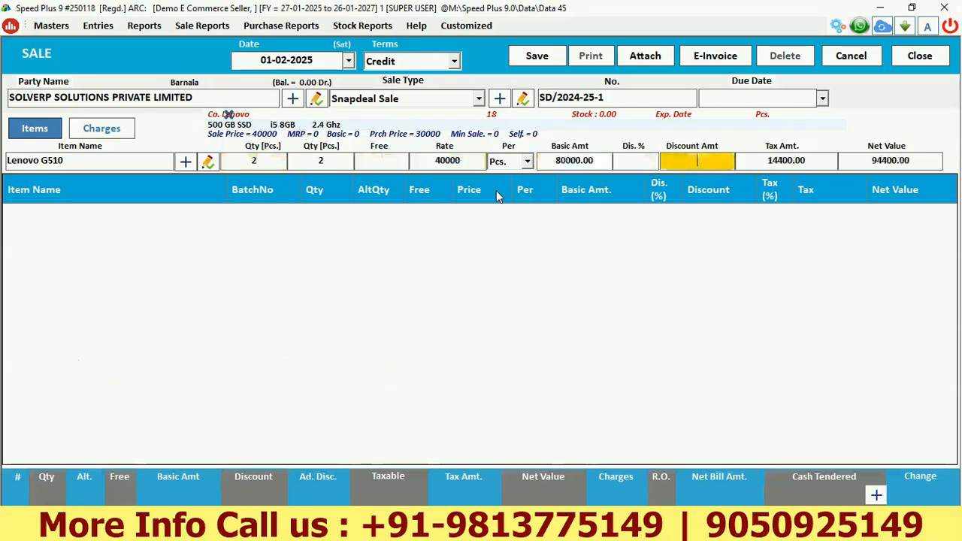
pyautogui.press('Return')
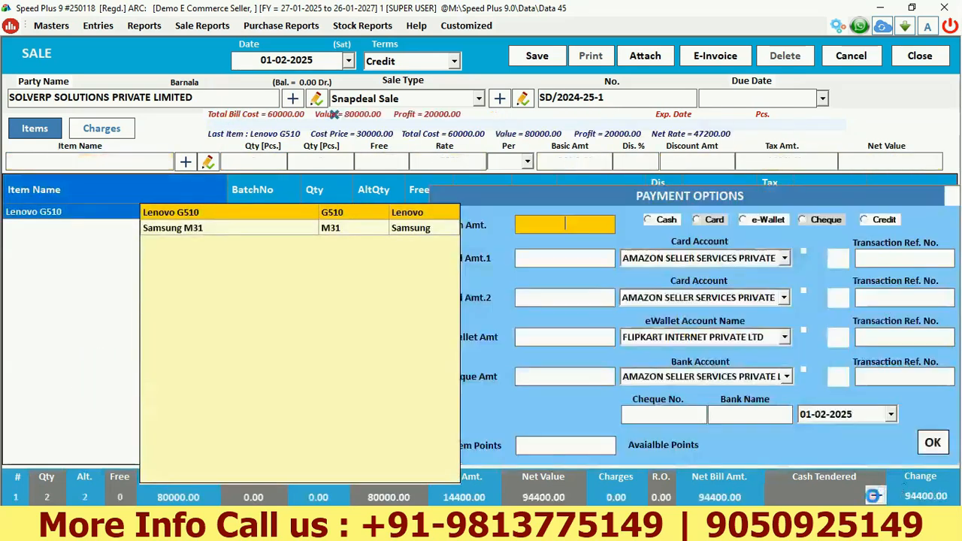
# - Set the bill's payment to e-Wallet with SNAPDEAL LIMITED as the eWallet account
pyautogui.click(778, 219)
pyautogui.click(657, 340)
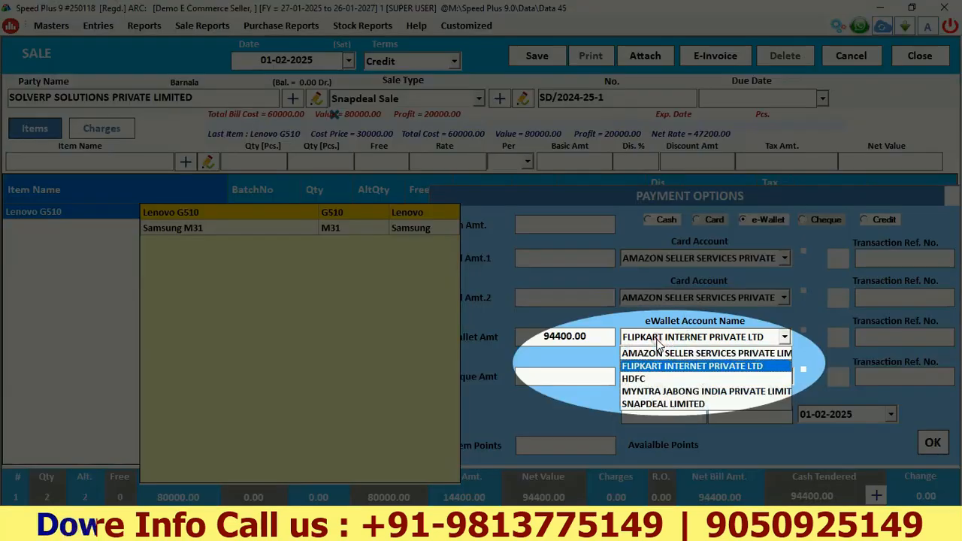
pyautogui.click(662, 404)
pyautogui.click(931, 442)
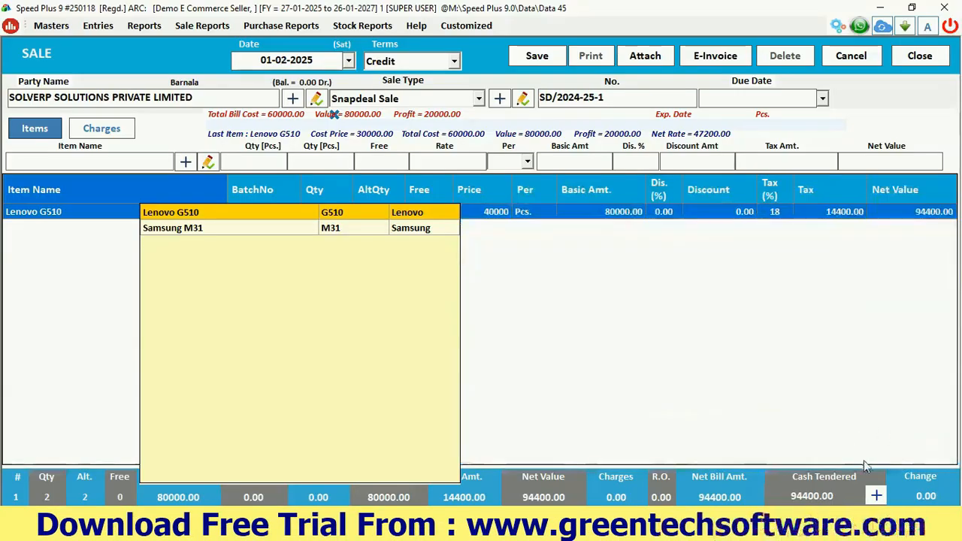
# - Save the sale bill and open its print preview in the Snapdeal invoice format
pyautogui.click(536, 55)
pyautogui.click(510, 314)
pyautogui.click(469, 316)
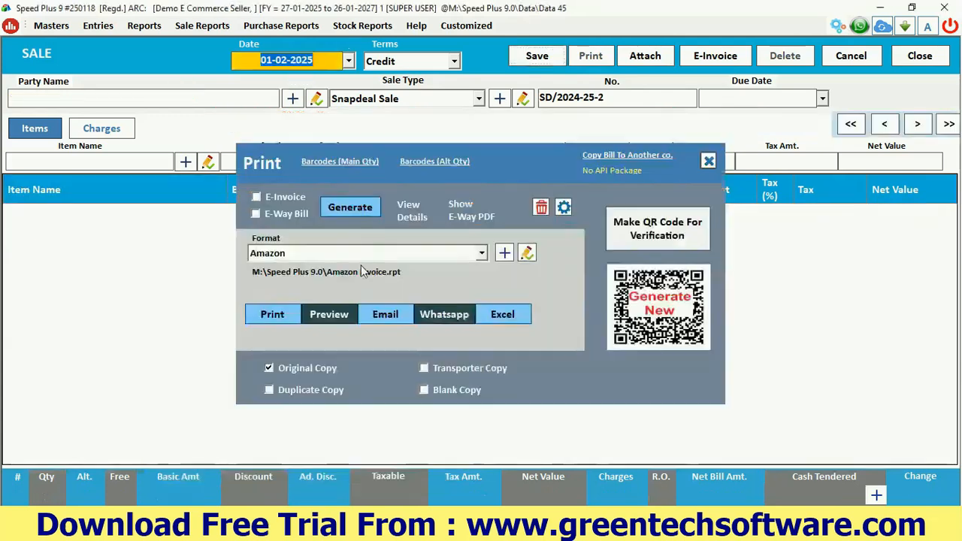
pyautogui.click(317, 256)
pyautogui.click(275, 332)
pyautogui.click(326, 311)
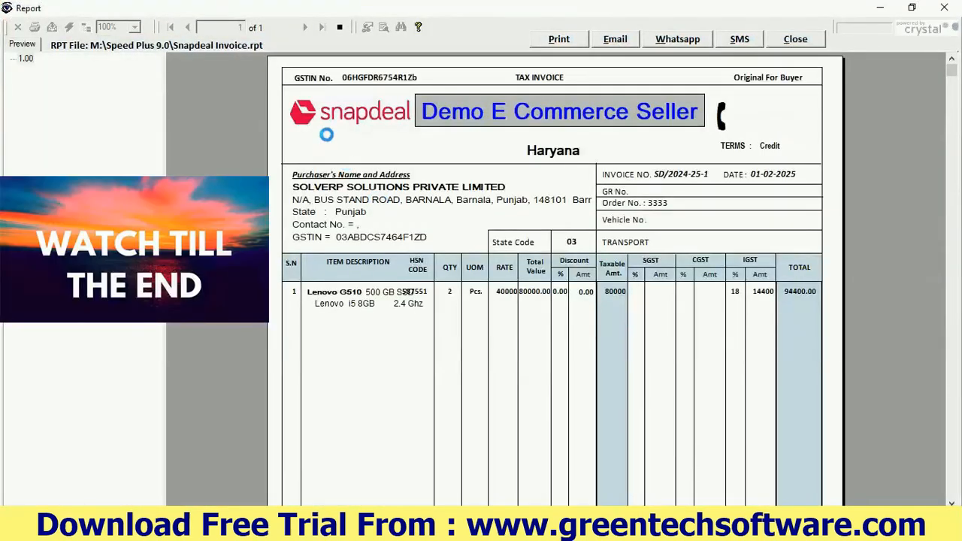
# - Examine the Snapdeal invoice preview: logo, seller header, purchaser details, amount before tax, IGST and total after tax
pyautogui.click(326, 116)
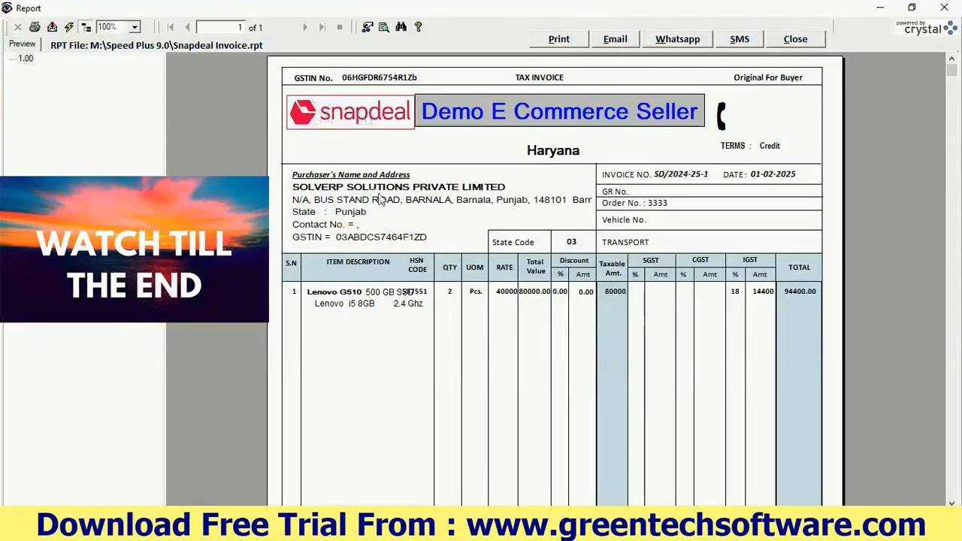
pyautogui.click(368, 241)
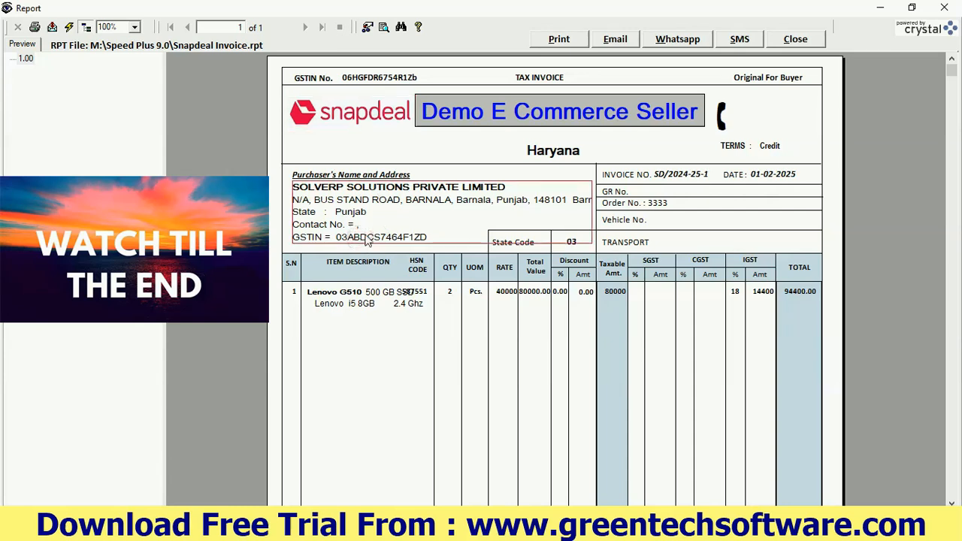
pyautogui.click(537, 105)
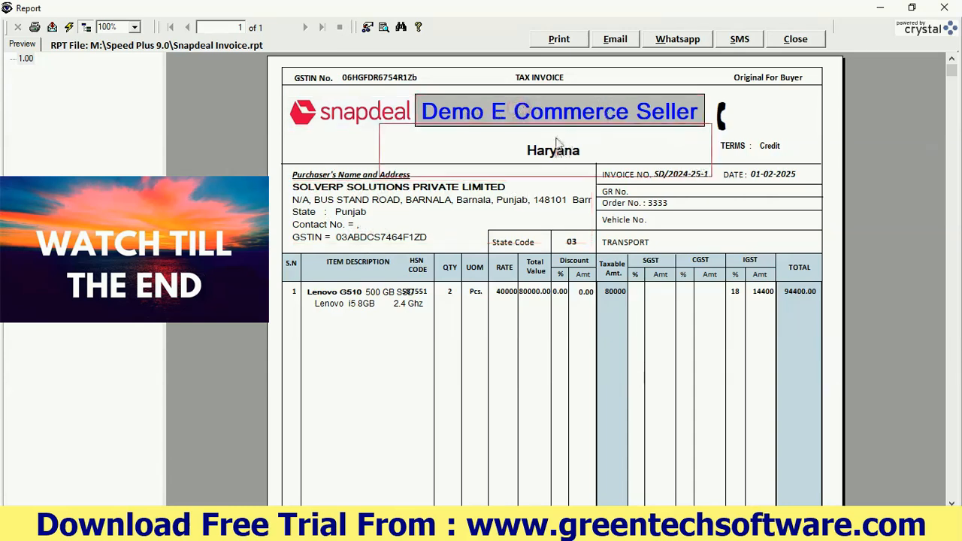
pyautogui.scroll(-5, 488, 328)
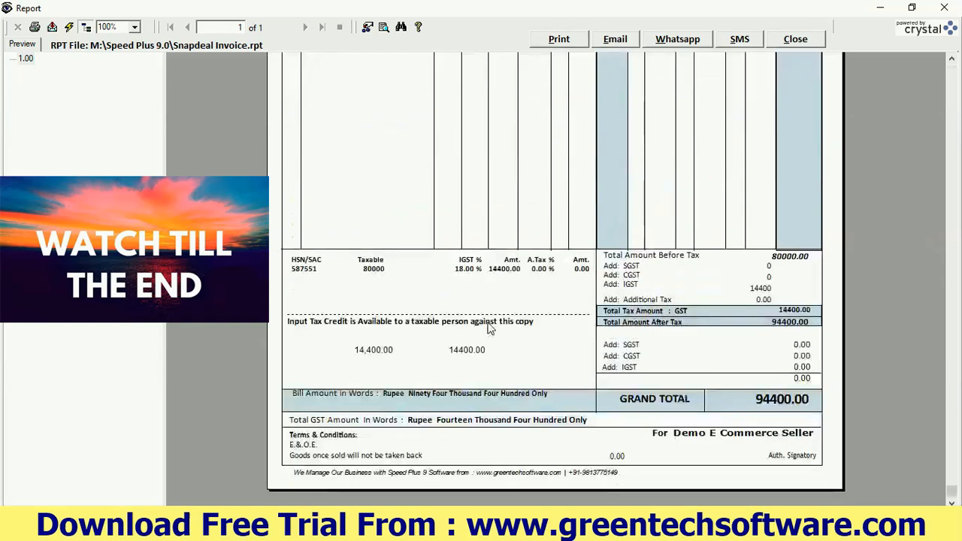
pyautogui.click(785, 259)
pyautogui.click(760, 287)
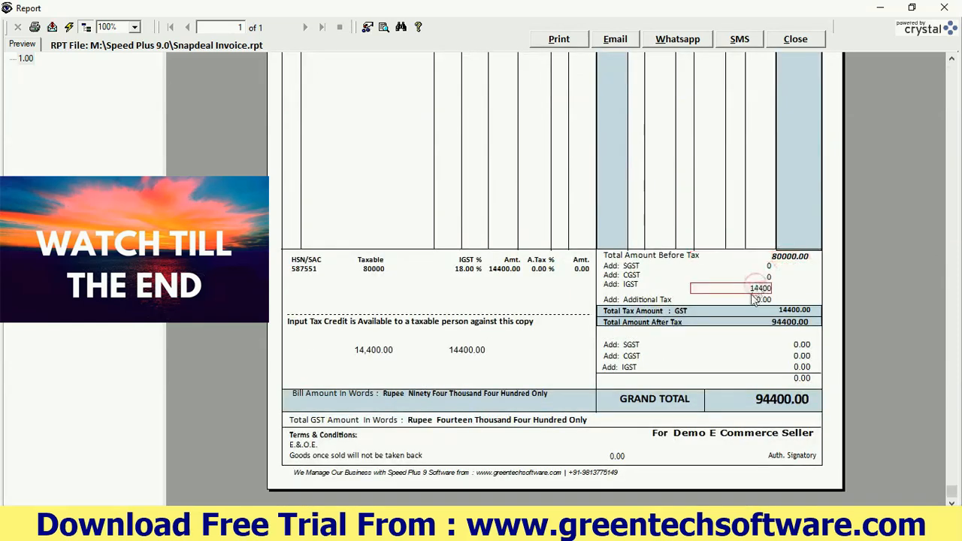
pyautogui.click(792, 314)
pyautogui.click(785, 259)
pyautogui.click(760, 288)
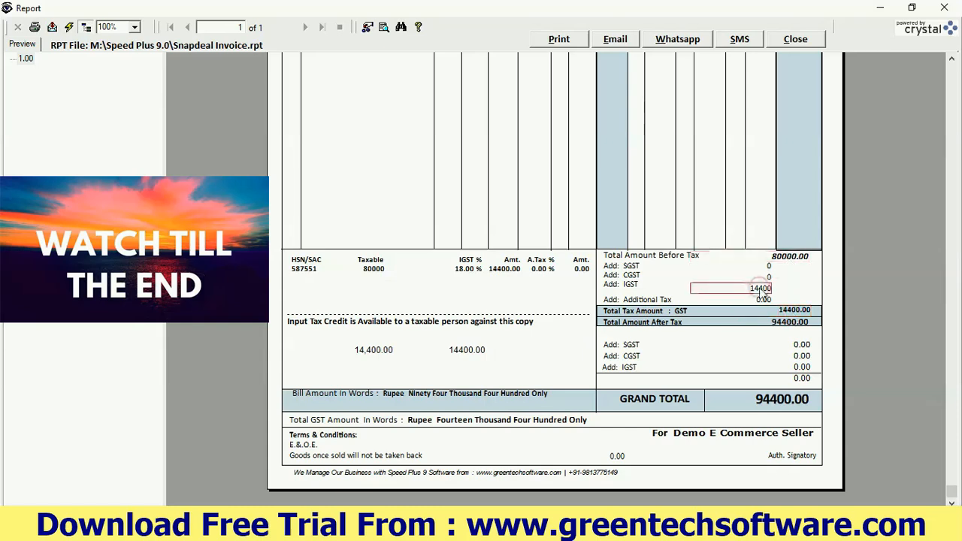
pyautogui.click(783, 324)
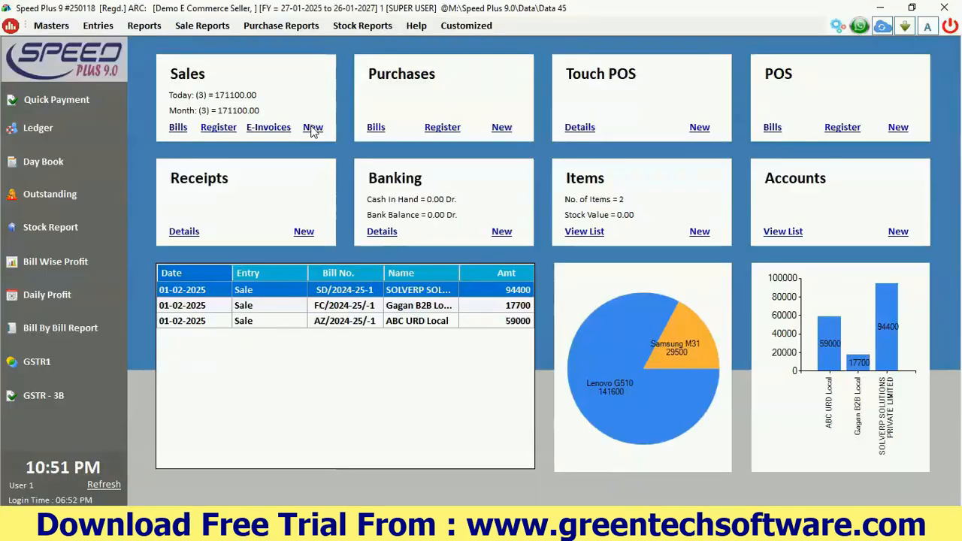
# - Start a new sale bill for the party XYZ URD Out State with the Amazone Sale type
pyautogui.click(312, 128)
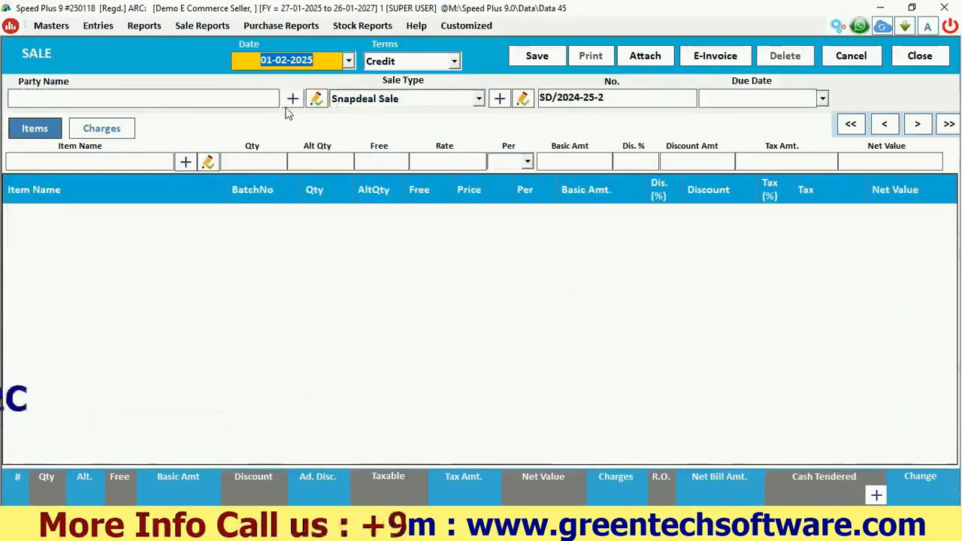
pyautogui.write('x')
pyautogui.press('Down')
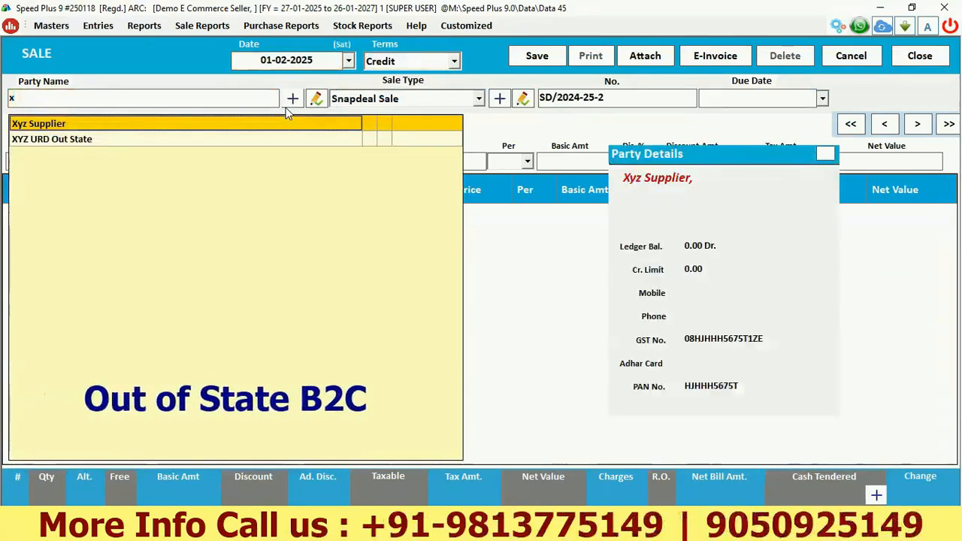
pyautogui.press('Down')
pyautogui.press('Return')
pyautogui.press('Up')
pyautogui.press('Up')
pyautogui.press('Up')
pyautogui.press('Return')
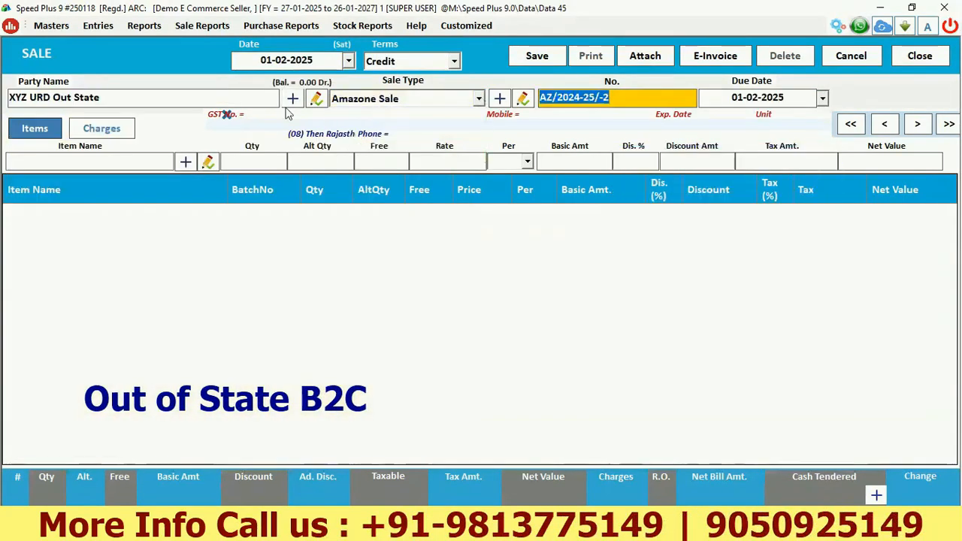
# - Choose Amazon as the bill's agent and enter the order number in the additional information
pyautogui.press('Return')
pyautogui.press('Return')
pyautogui.press('Down')
pyautogui.press('Return')
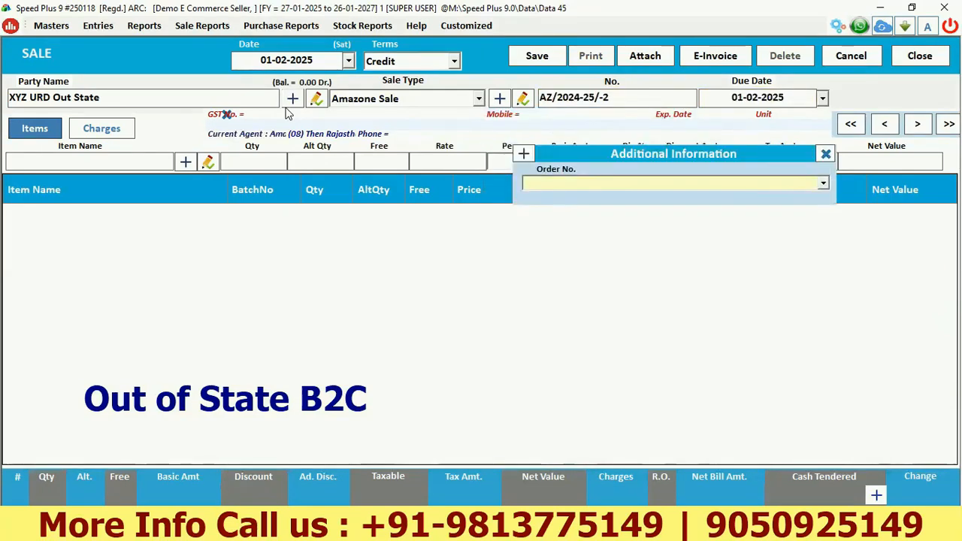
pyautogui.write('444')
pyautogui.press('Return')
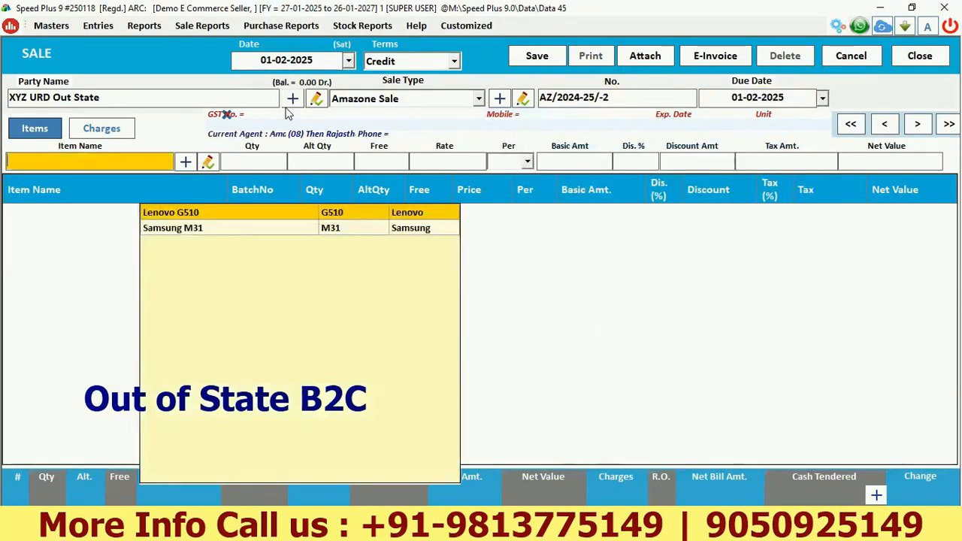
# - Add one Samsung M31 in the 64 GB storage, 4 GB RAM variant to the bill
pyautogui.press('Down')
pyautogui.press('Return')
pyautogui.press('Down')
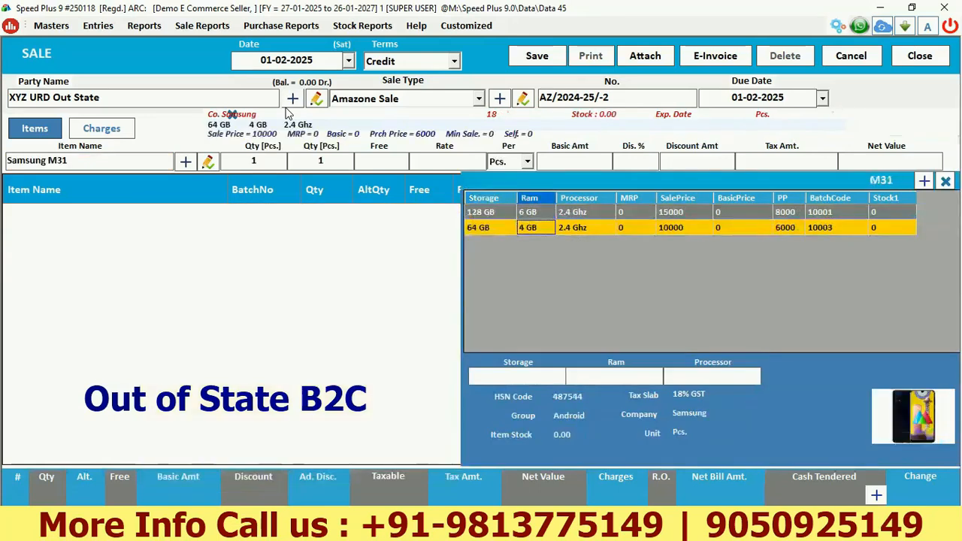
pyautogui.press('Return')
pyautogui.press('Return')
pyautogui.press('Return')
pyautogui.press('Return')
pyautogui.press('Return')
pyautogui.press('Return')
pyautogui.press('Return')
pyautogui.press('Return')
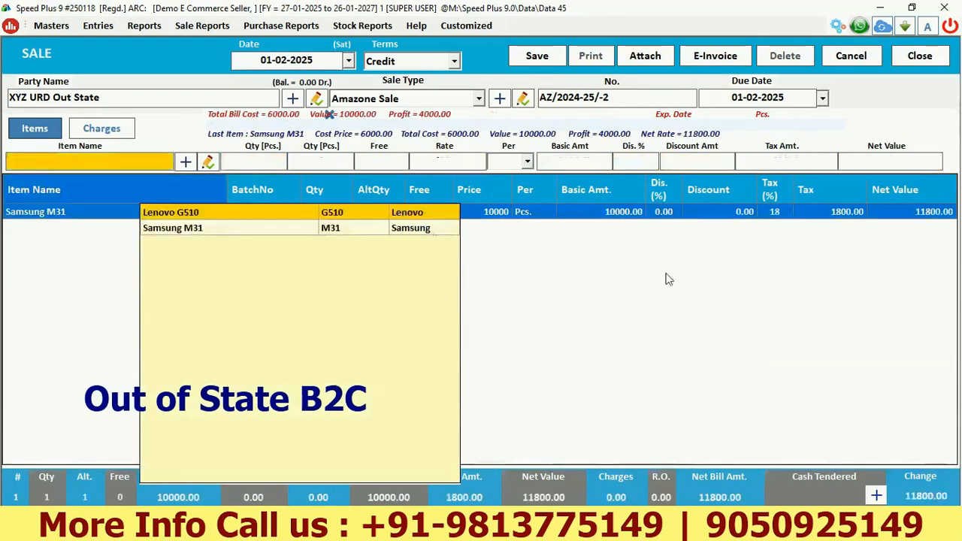
# - Set the bill's payment to e-Wallet, save the sale entry and close the sale form
pyautogui.click(878, 495)
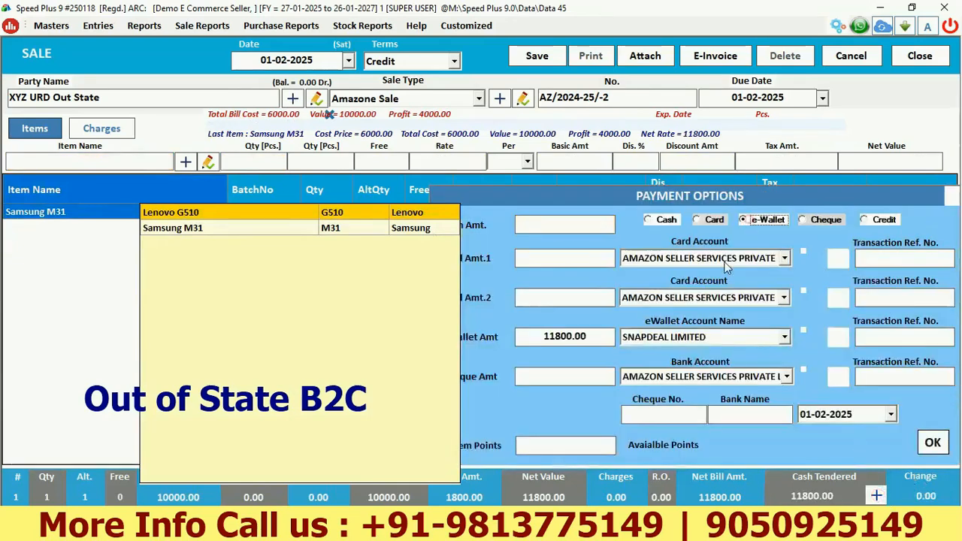
pyautogui.click(934, 449)
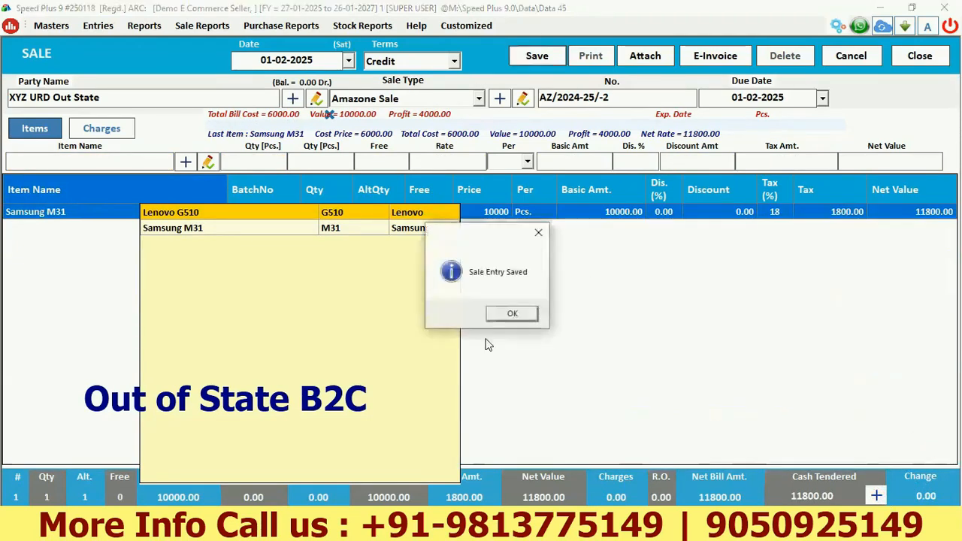
pyautogui.click(507, 314)
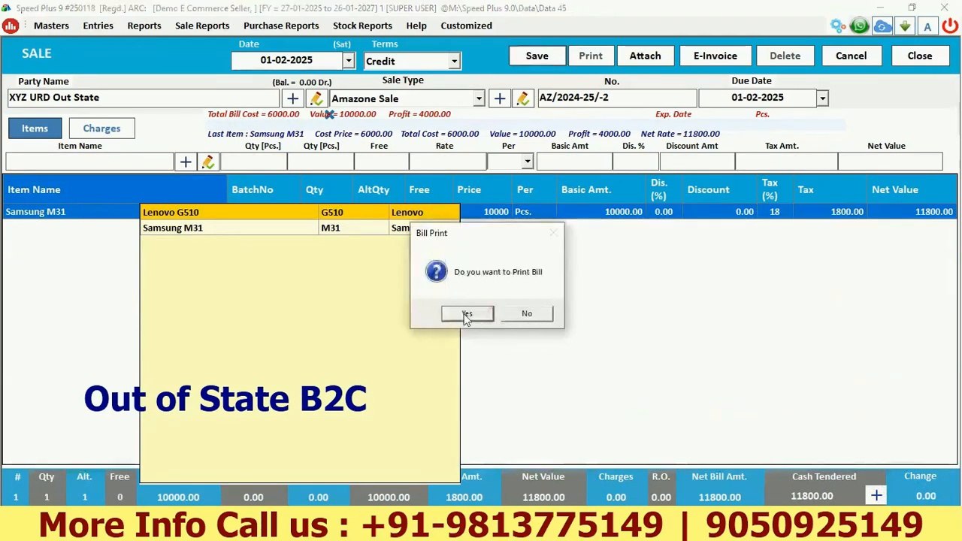
pyautogui.click(524, 315)
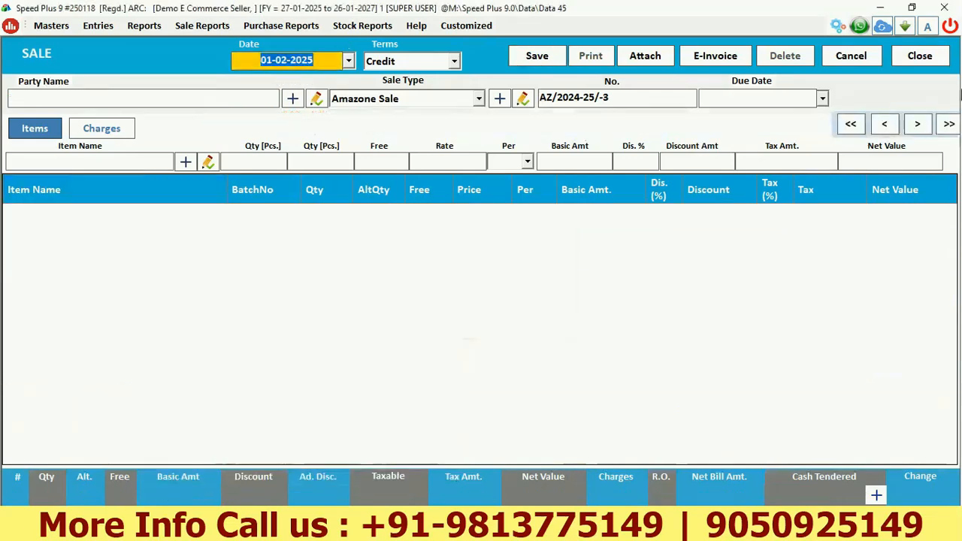
pyautogui.click(921, 60)
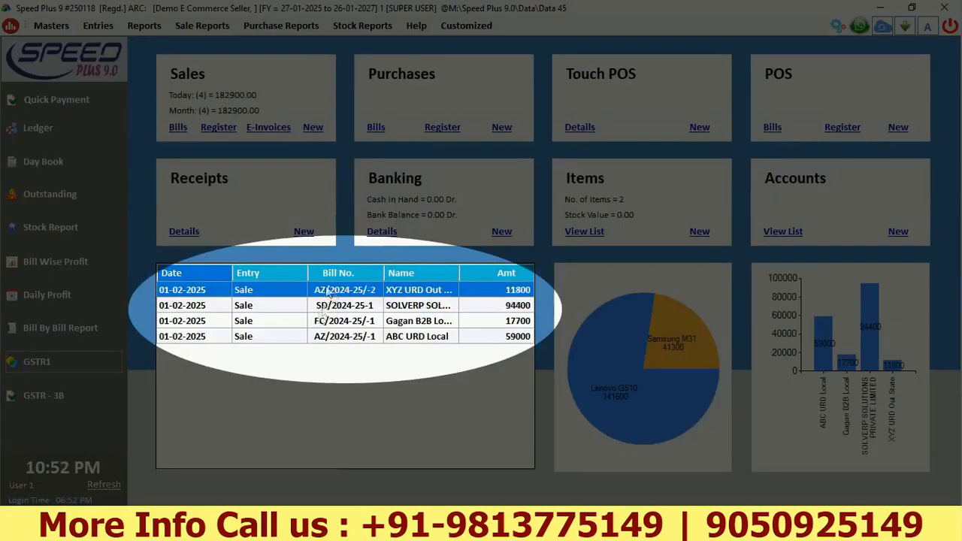
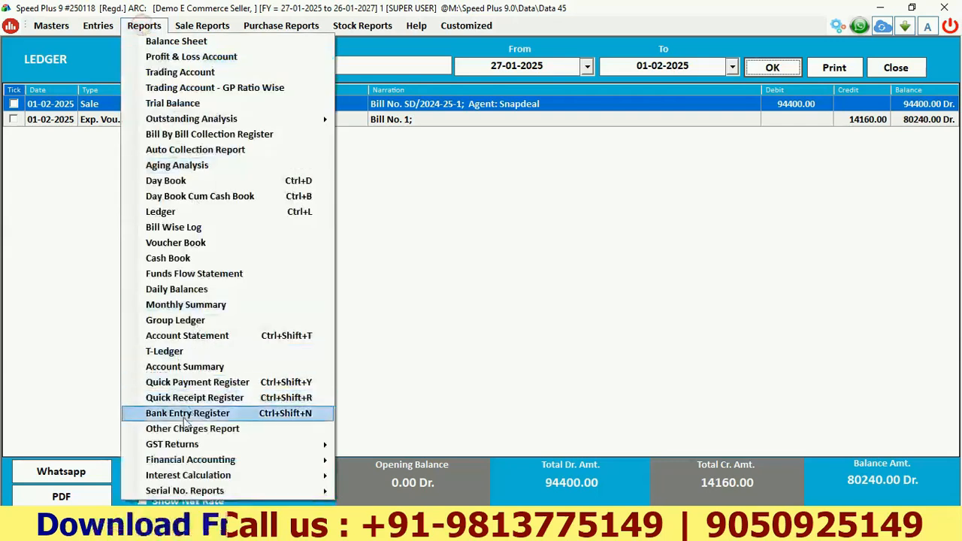
# - Open the GST Summary from the GSTR1 returns for the period 01-02-2025 to 01-02-2025
pyautogui.moveTo(225, 444)
pyautogui.click(404, 426)
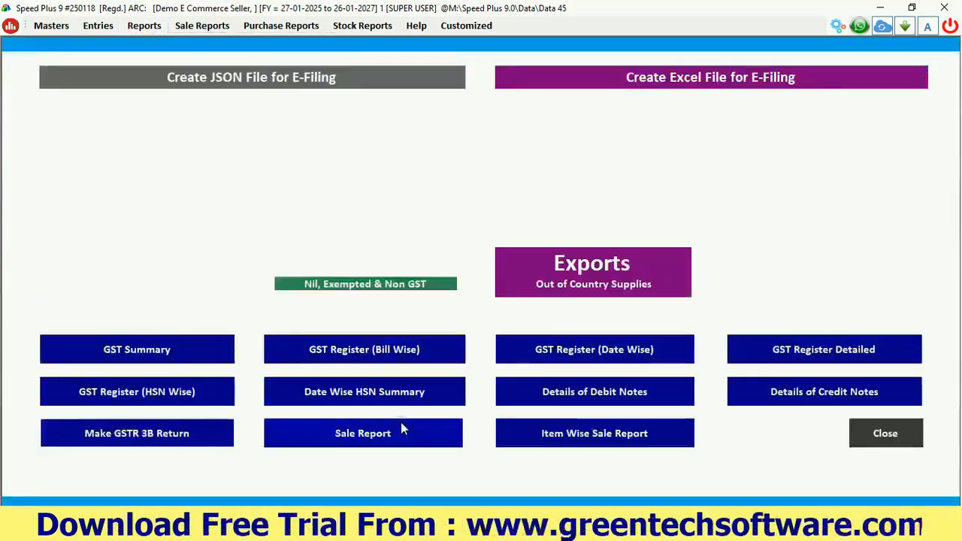
pyautogui.click(121, 350)
pyautogui.click(645, 57)
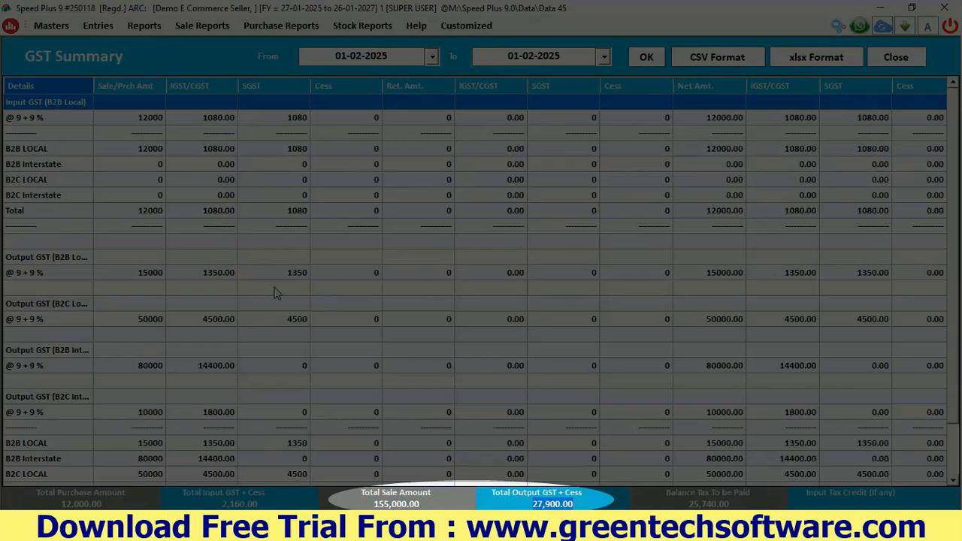
# - Examine the GST Summary's purchase, input GST, output GST and balance tax totals, and close the report
pyautogui.click(142, 120)
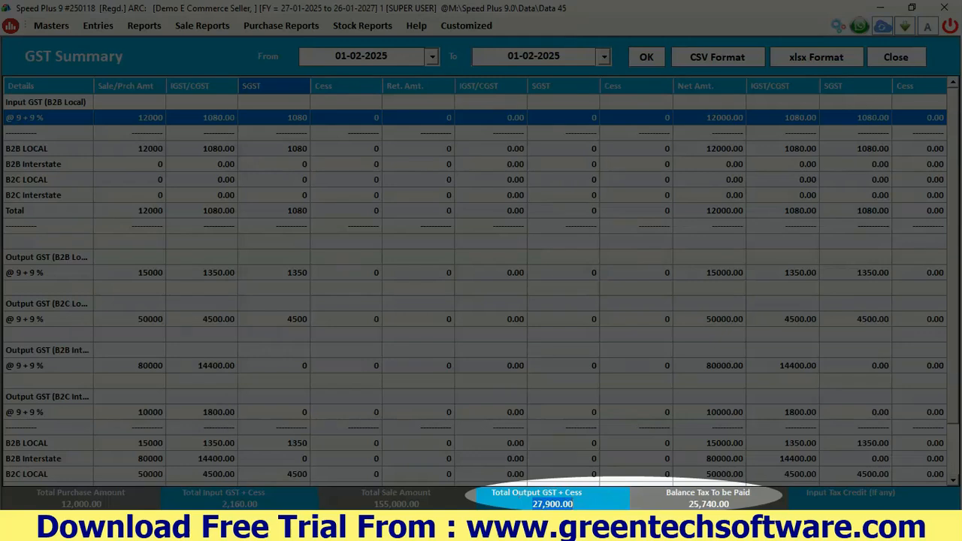
pyautogui.click(689, 503)
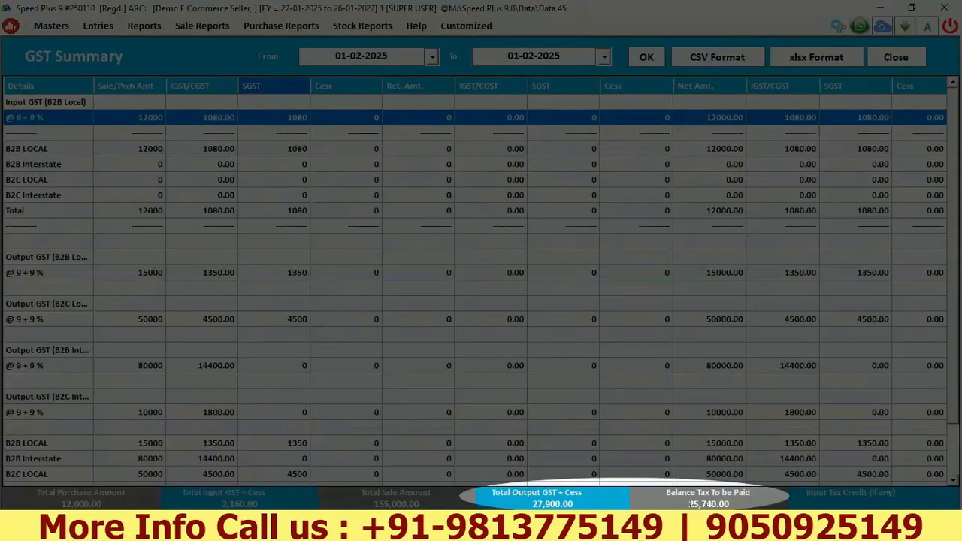
pyautogui.moveTo(690, 503); pyautogui.dragTo(728, 504)
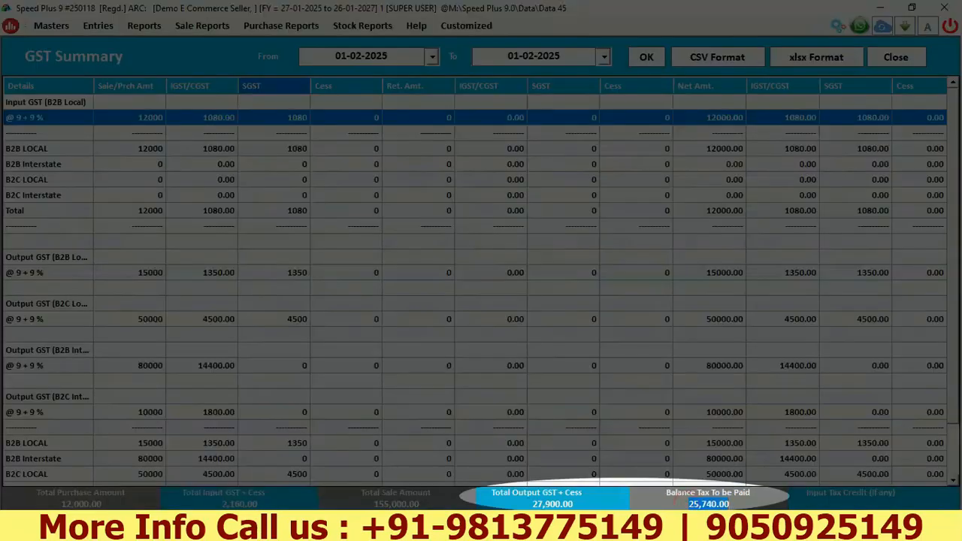
pyautogui.moveTo(532, 503); pyautogui.dragTo(575, 503)
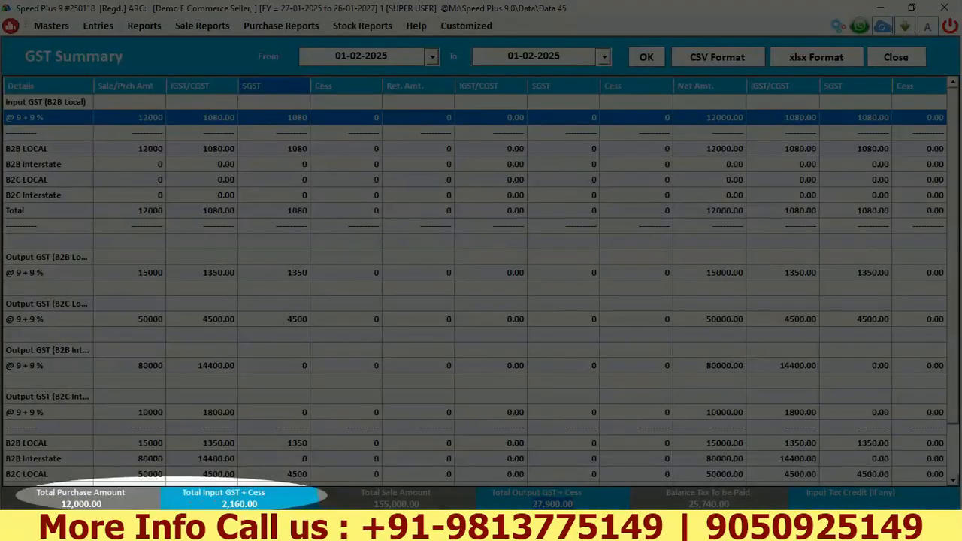
pyautogui.moveTo(60, 503); pyautogui.dragTo(261, 503)
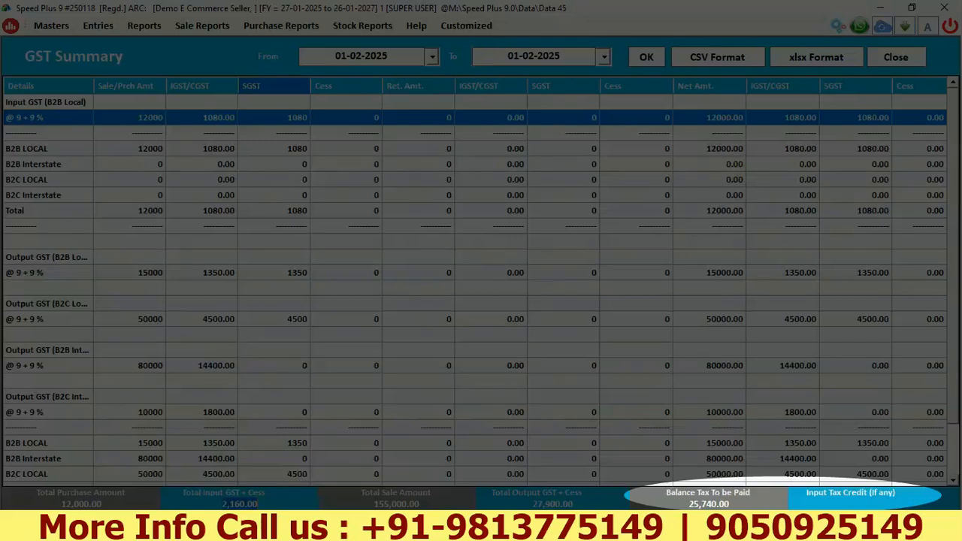
pyautogui.moveTo(686, 504); pyautogui.dragTo(729, 504)
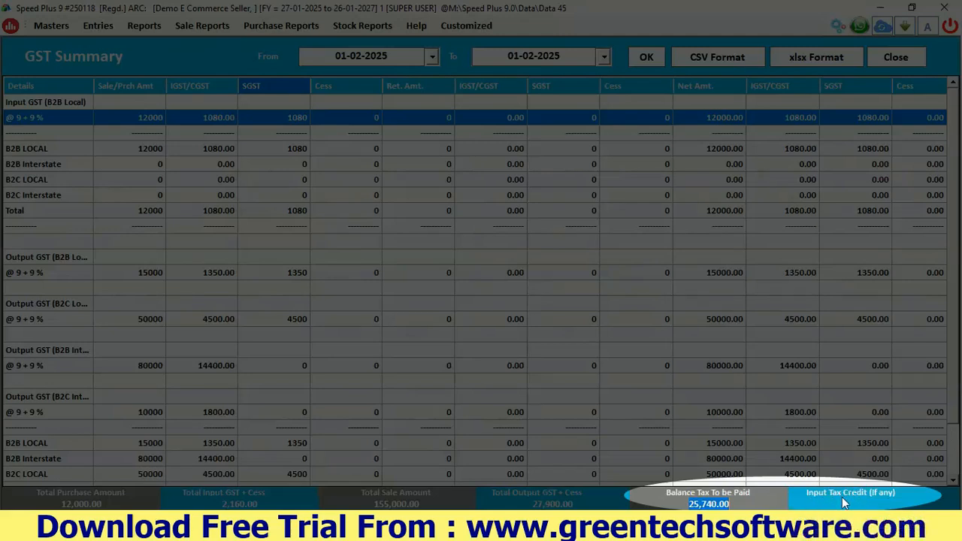
pyautogui.click(900, 60)
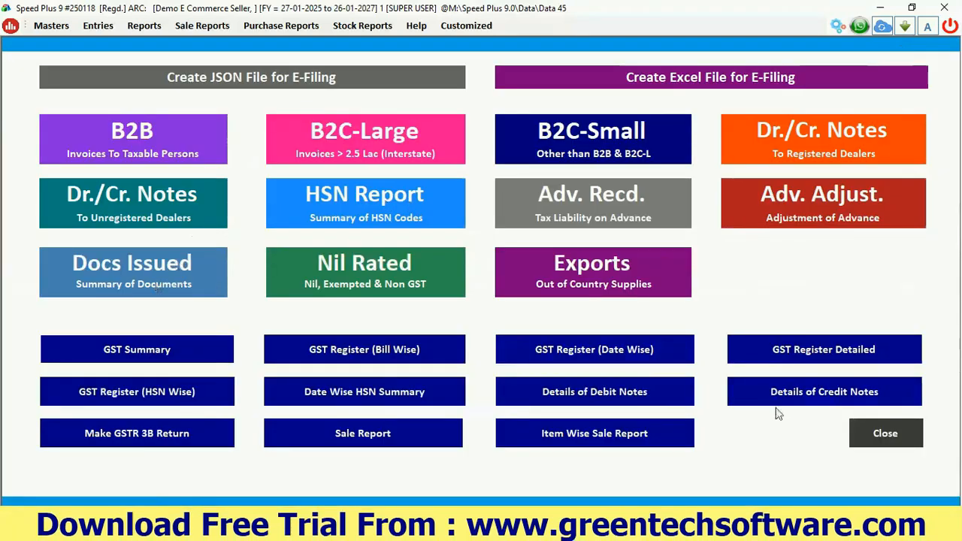
# - Close the GSTR-1 returns screen and generate the GSTR-3B report for 01-02-2025 to 01-02-2025
pyautogui.click(873, 436)
pyautogui.click(885, 67)
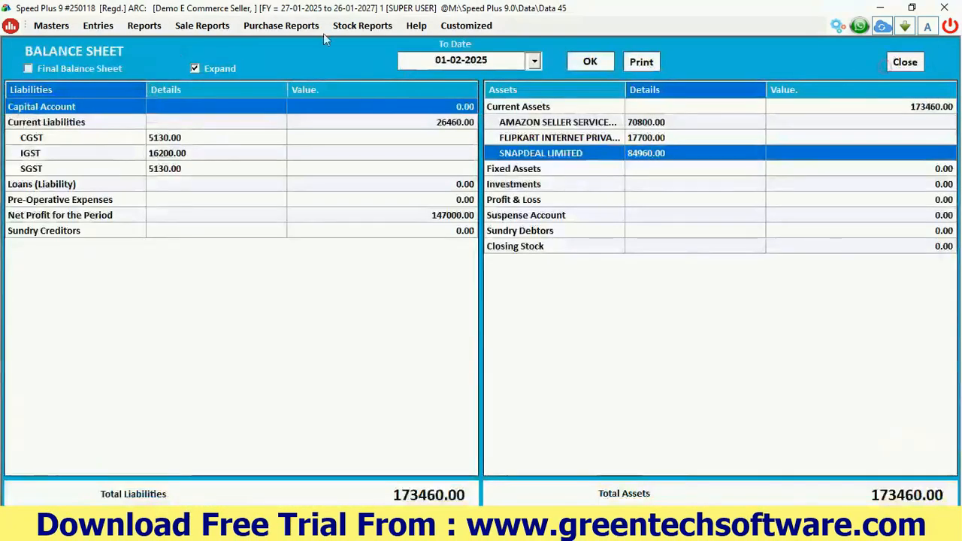
pyautogui.click(144, 25)
pyautogui.moveTo(174, 444)
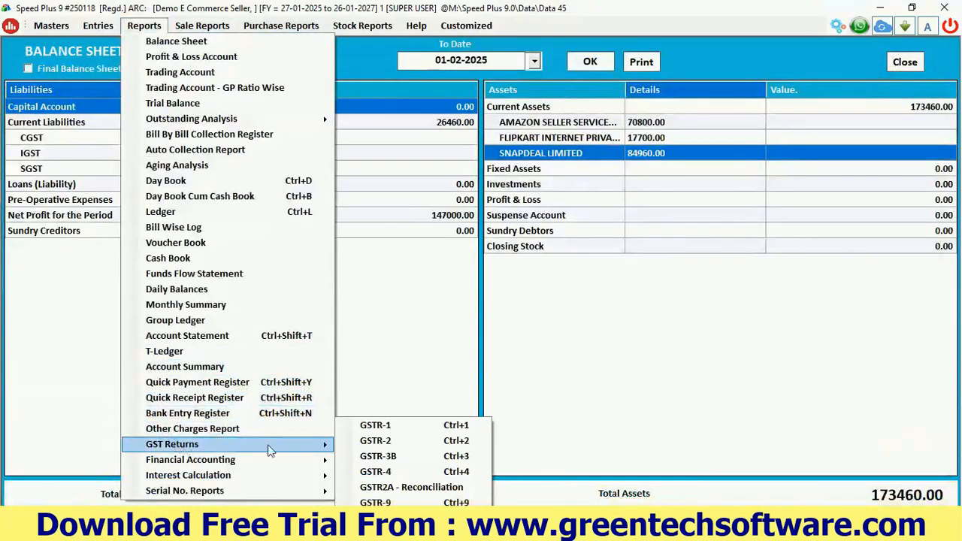
pyautogui.click(378, 456)
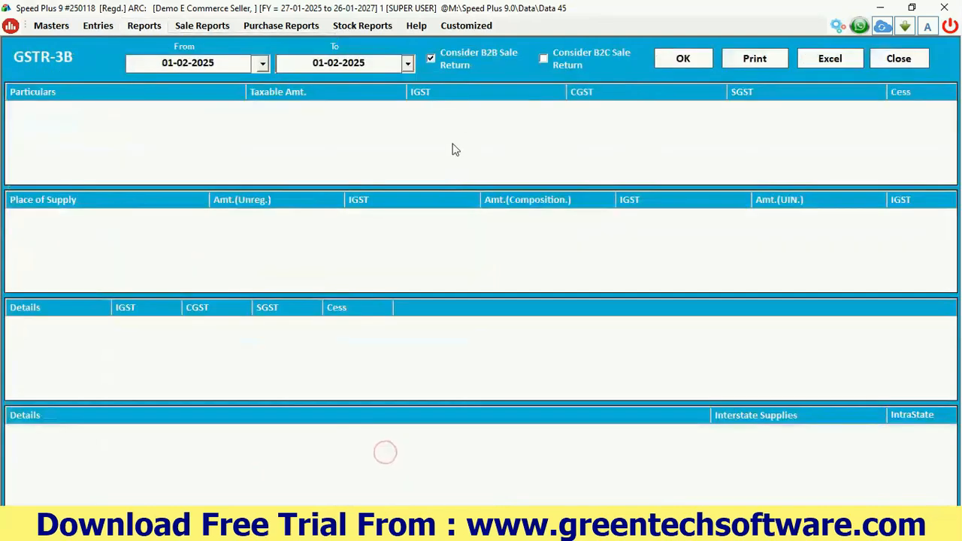
pyautogui.click(682, 58)
# - Examine the GSTR-3B input tax credit details down to the net ITC available, and close the report
pyautogui.scroll(-3, 175, 360)
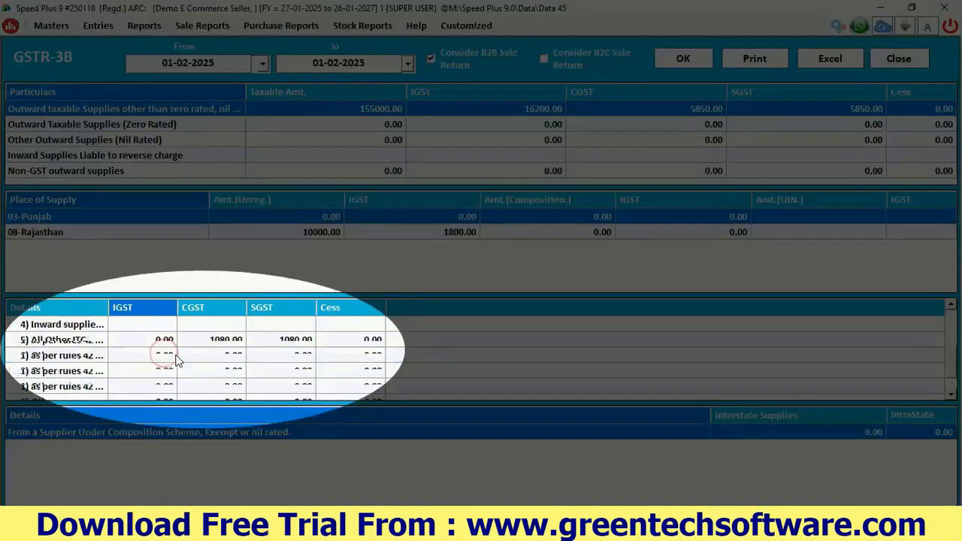
pyautogui.click(228, 343)
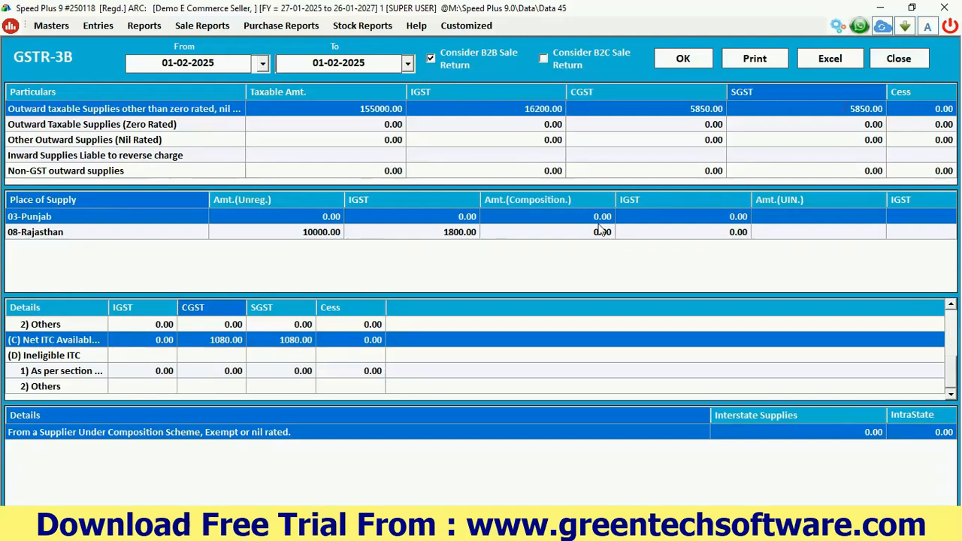
pyautogui.click(900, 59)
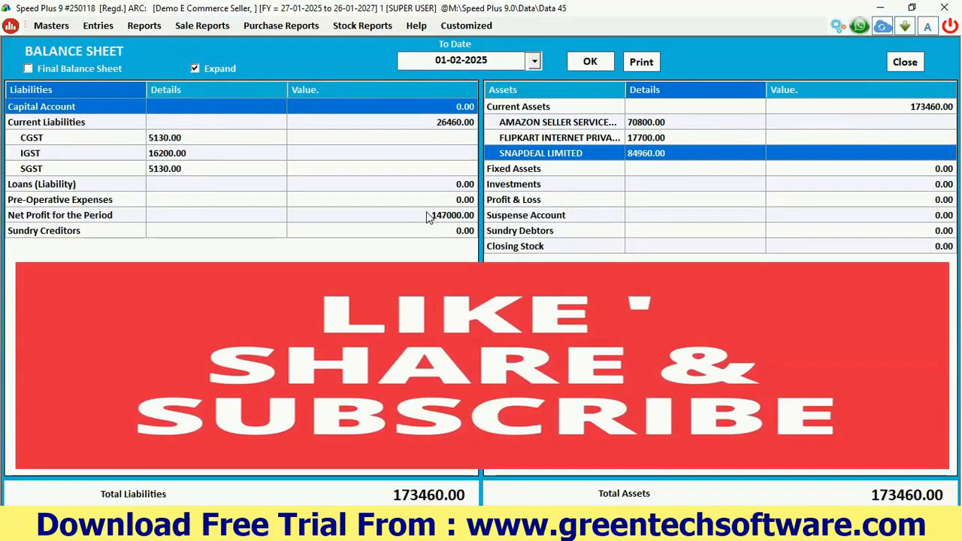
# - Refresh the Balance Sheet as of 01-02-2025 and open the SNAPDEAL LIMITED ledger from its current assets
pyautogui.click(604, 60)
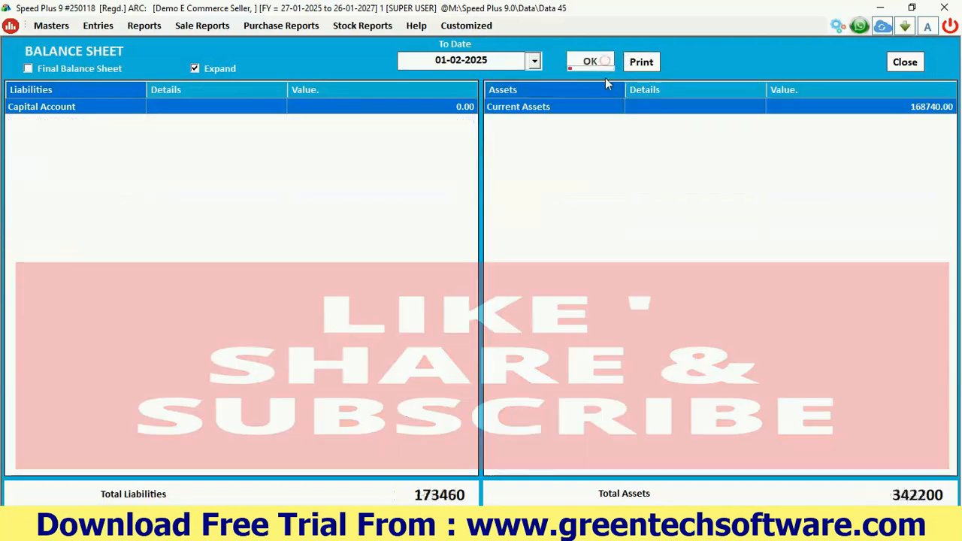
pyautogui.click(545, 155)
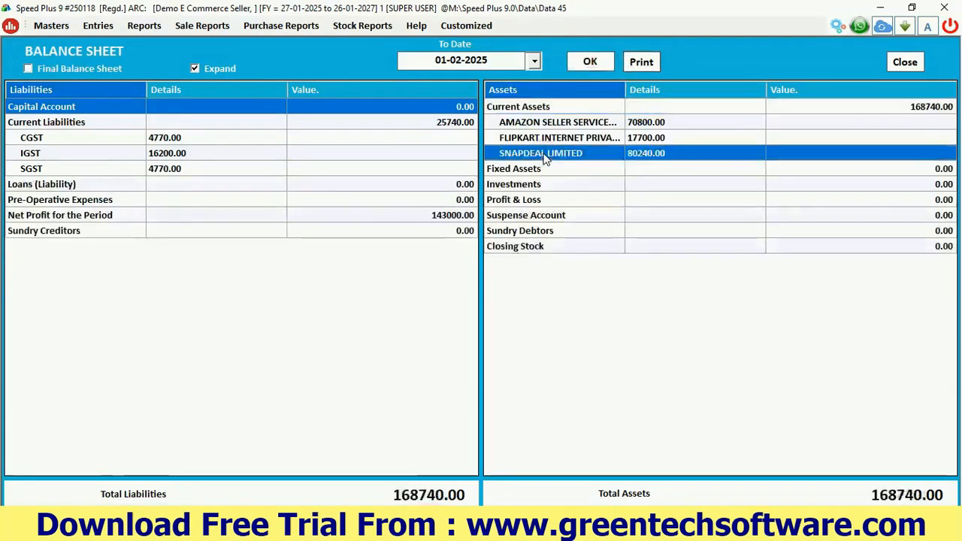
pyautogui.doubleClick(545, 157)
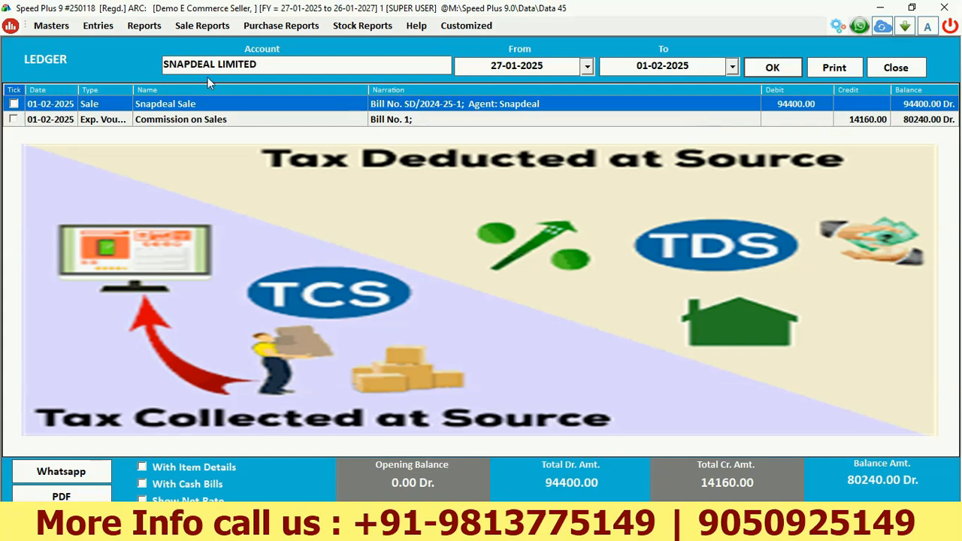
# - Start a journal voucher dated 01-02-2025 and debit the TCS@ 0.5% on CGST account with 400
pyautogui.click(98, 25)
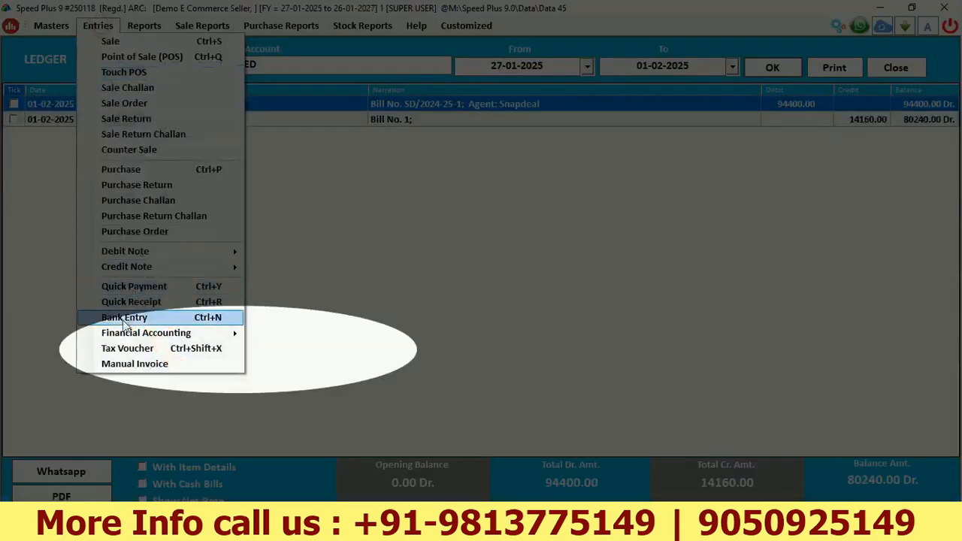
pyautogui.moveTo(151, 333)
pyautogui.click(294, 365)
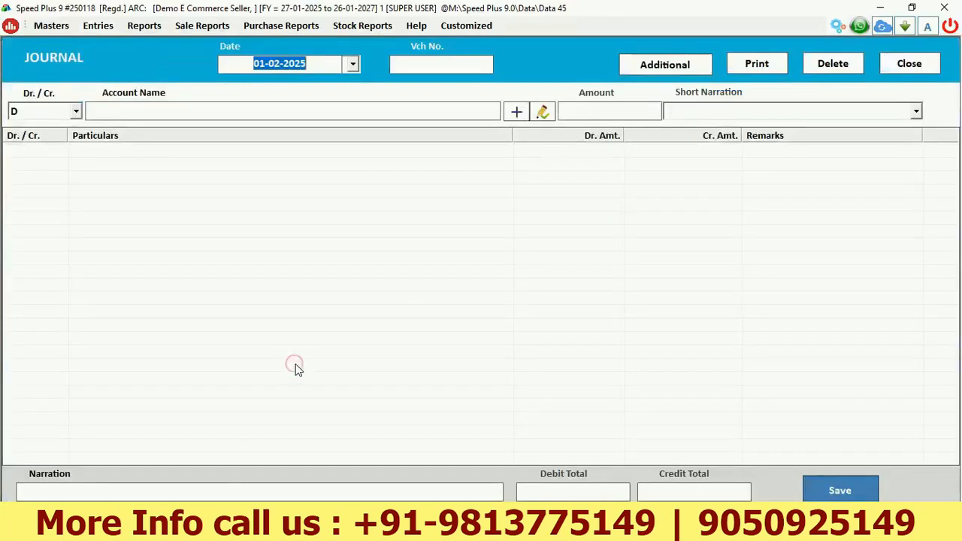
pyautogui.press('Return')
pyautogui.press('Return')
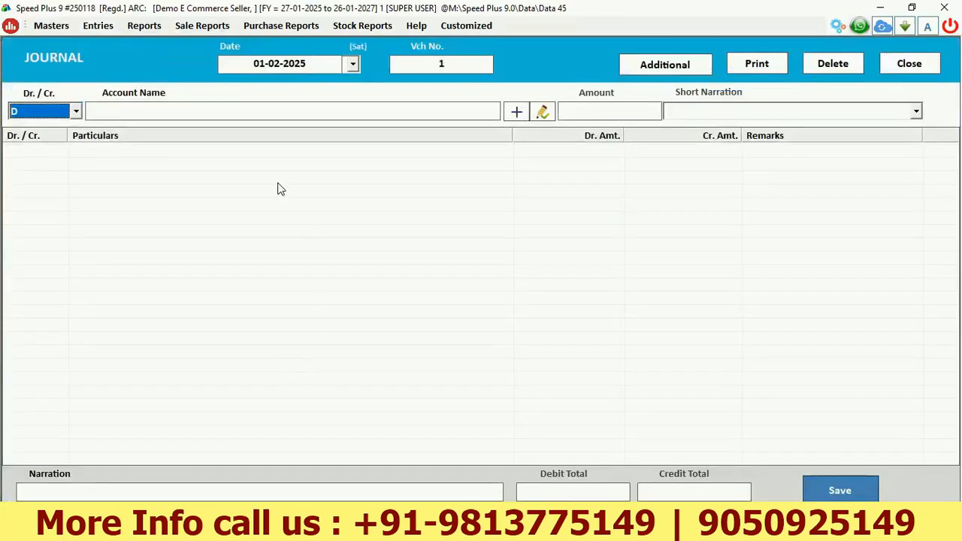
pyautogui.click(209, 111)
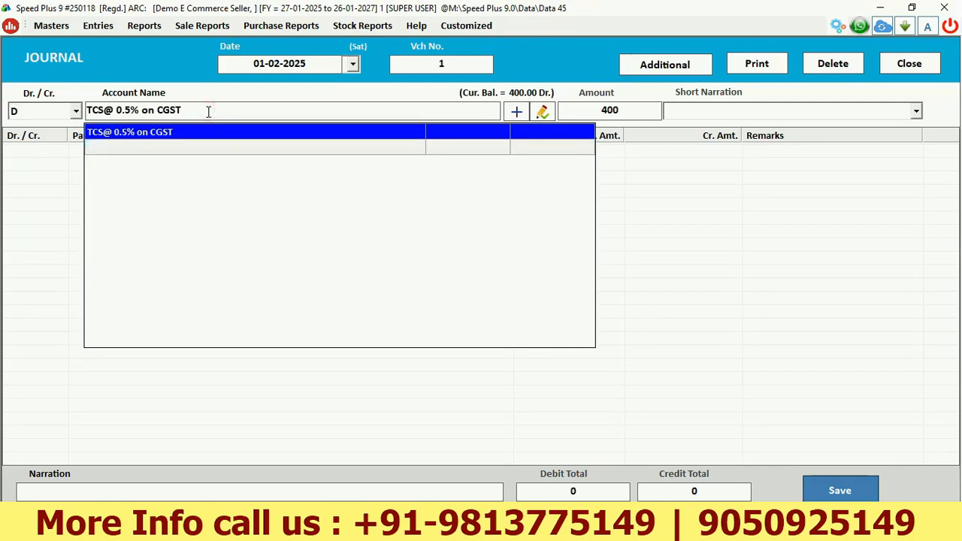
pyautogui.press('Return')
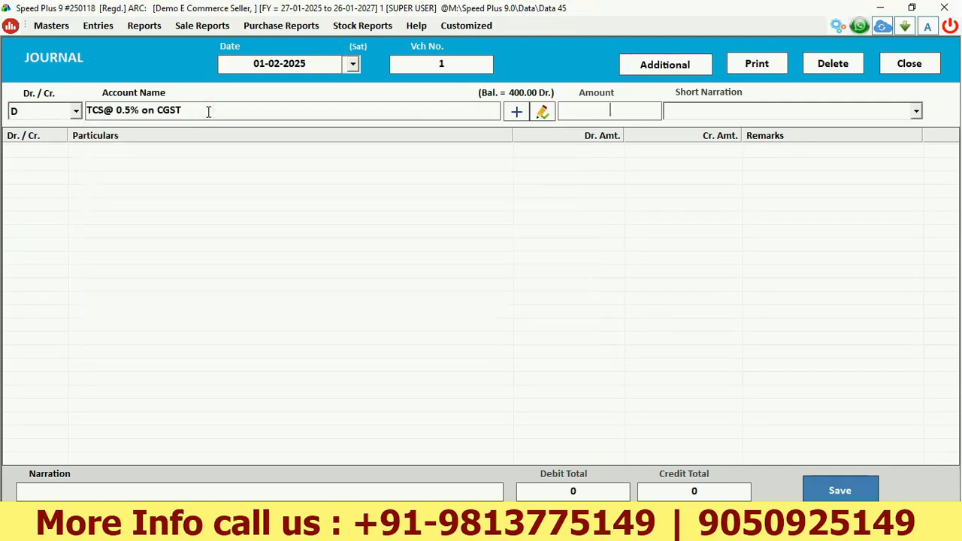
pyautogui.write('400')
pyautogui.press('Return')
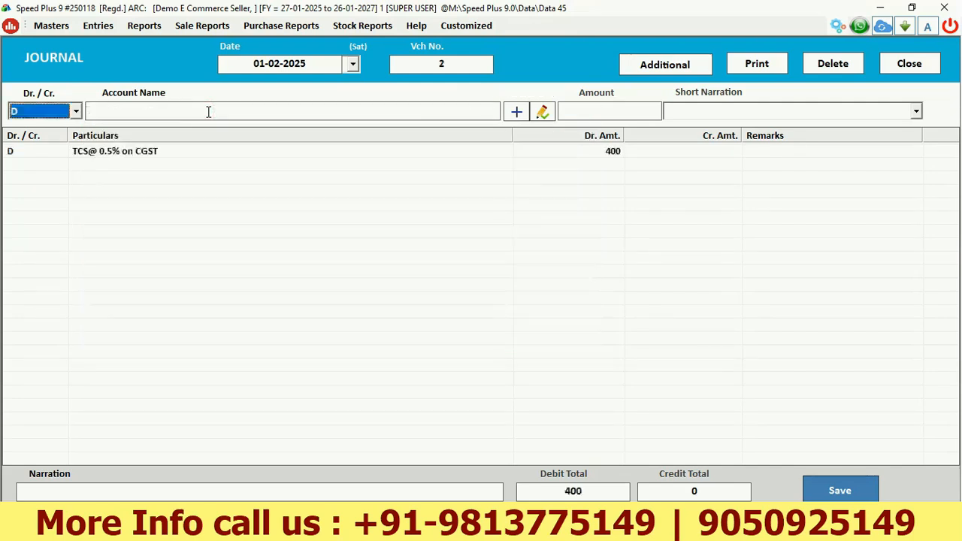
# - Add a second debit line of 400 to the journal for the TCS@ 0.5% on SGST account
pyautogui.press('Return')
pyautogui.write('tcs')
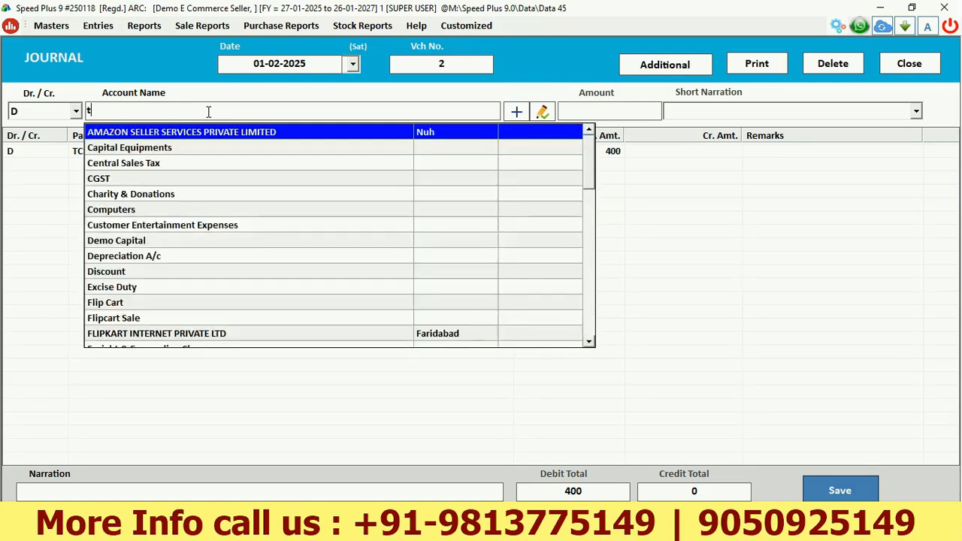
pyautogui.press('Down')
pyautogui.press('Return')
pyautogui.write('400')
pyautogui.press('Return')
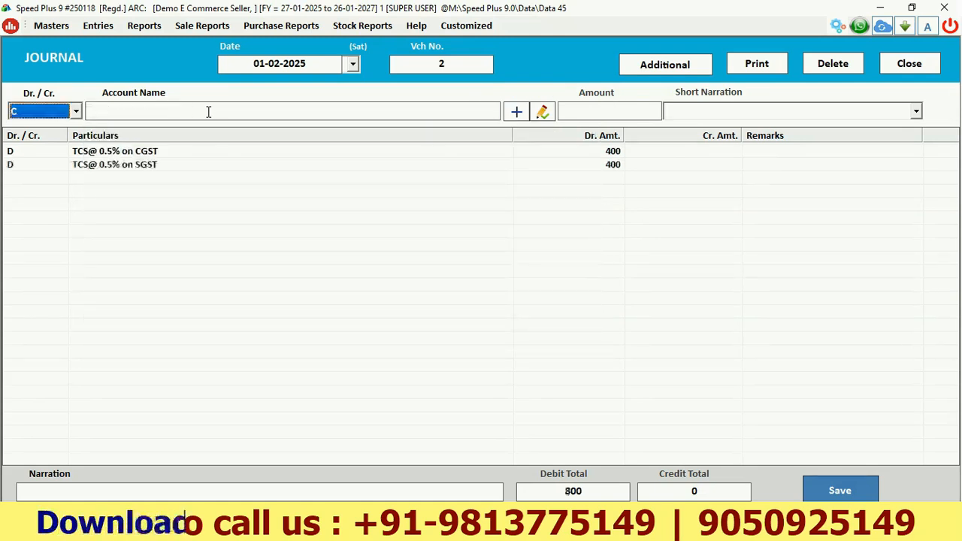
# - Credit SNAPDEAL LIMITED with 800 in the journal and save the voucher
pyautogui.press('Return')
pyautogui.write('snap')
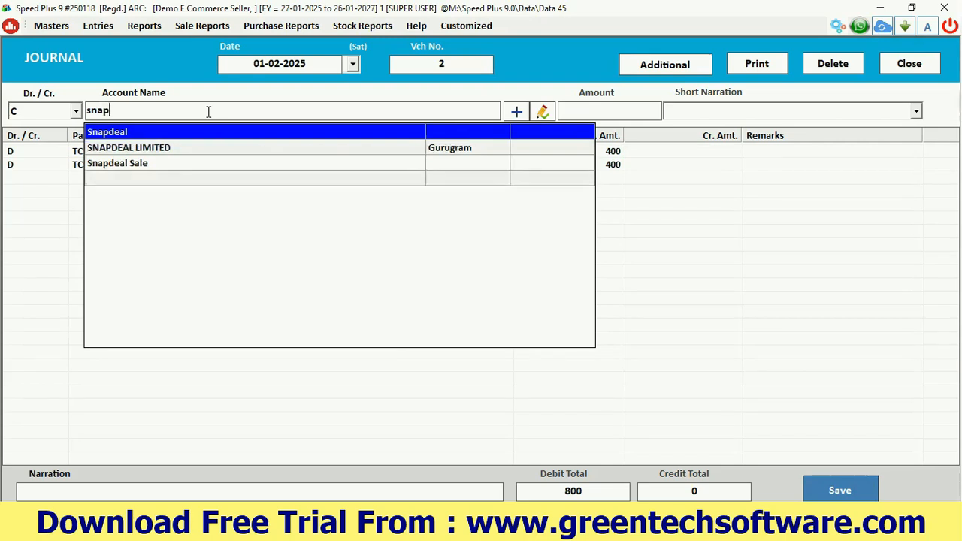
pyautogui.press('Down')
pyautogui.press('Return')
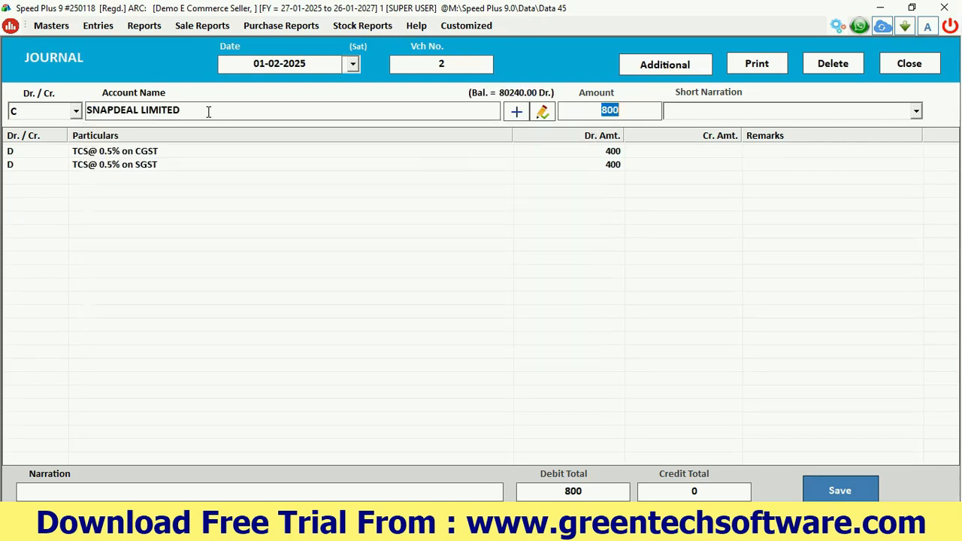
pyautogui.press('Return')
pyautogui.click(832, 492)
# - Refresh the Balance Sheet, reopen the SNAPDEAL LIMITED ledger and check its commission and TCS journal credits
pyautogui.click(586, 63)
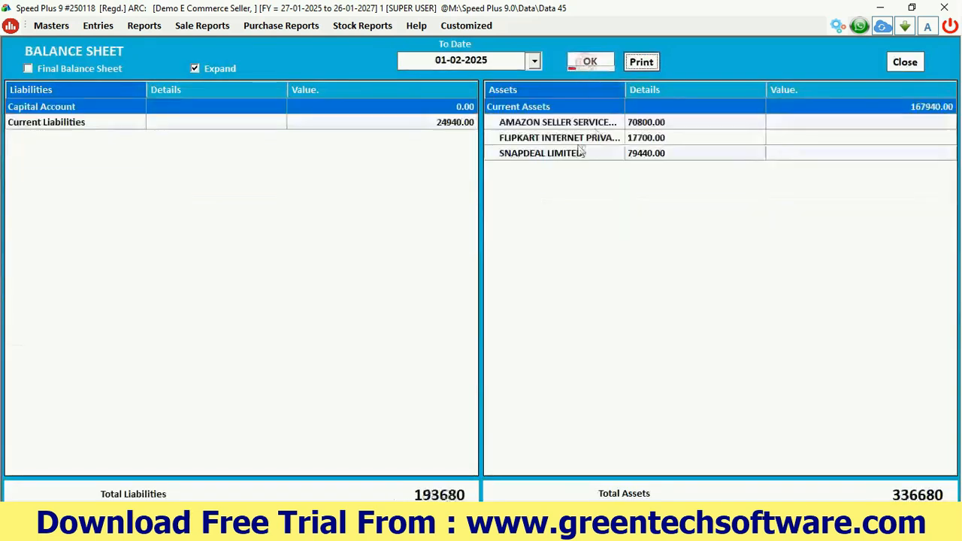
pyautogui.doubleClick(636, 154)
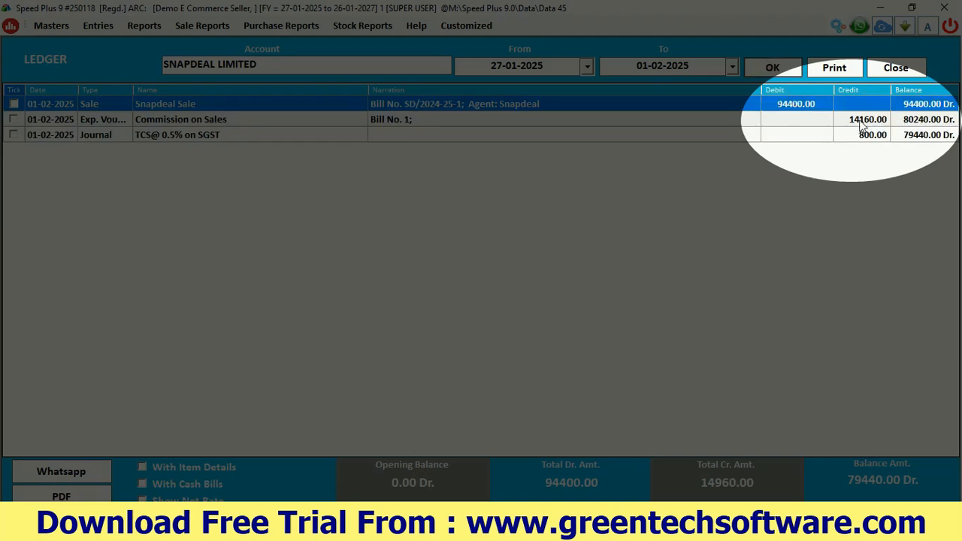
pyautogui.click(861, 125)
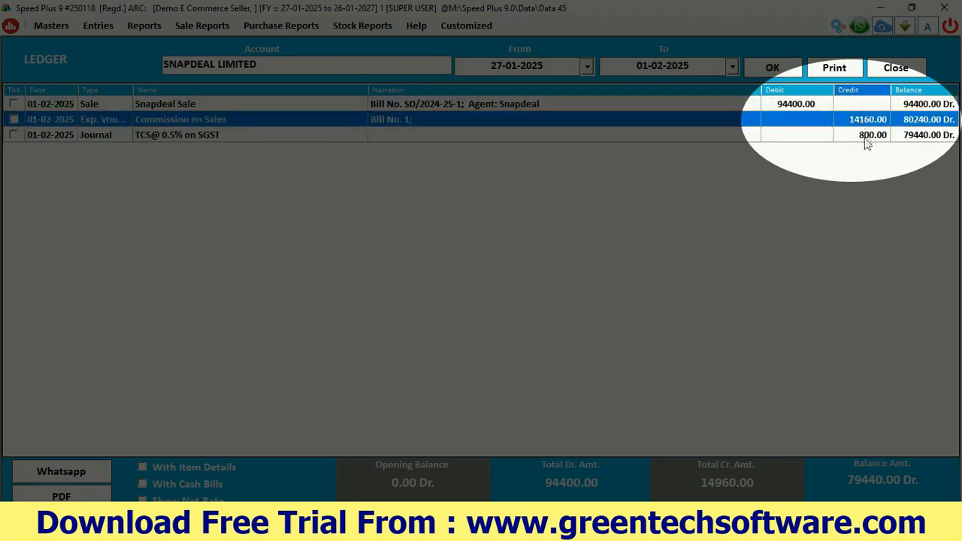
pyautogui.click(866, 139)
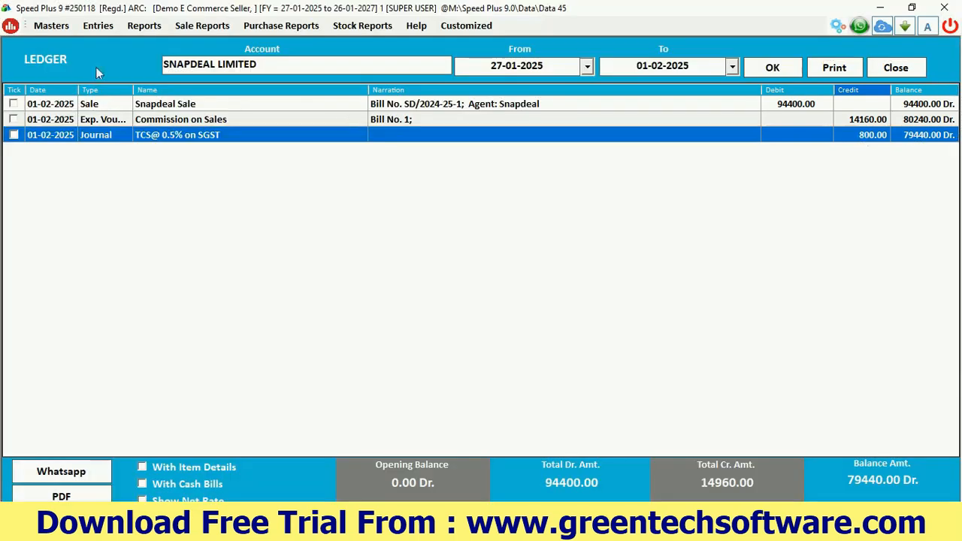
# - Start an HDFC bank entry of type Cheque / Draft / RTGS Received for the SNAPDEAL LIMITED account
pyautogui.click(97, 26)
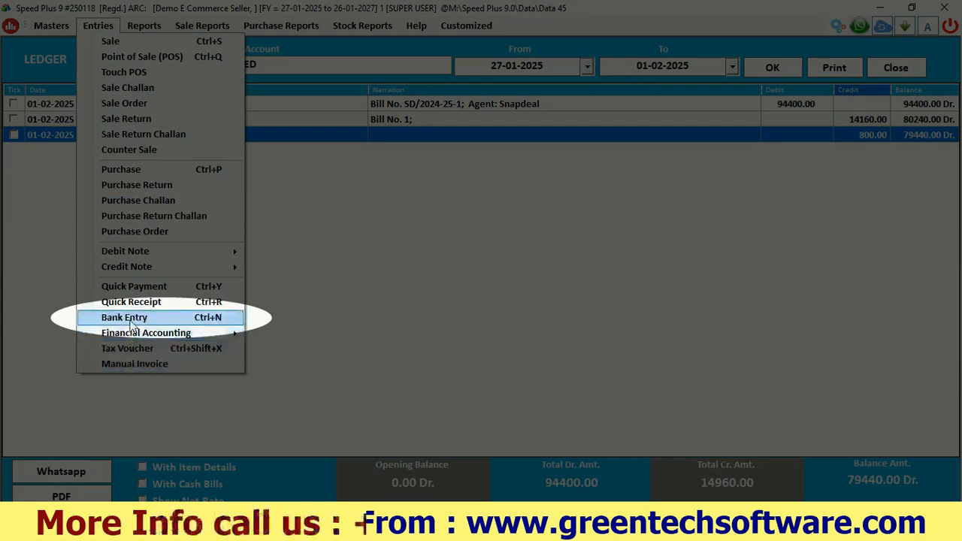
pyautogui.click(125, 317)
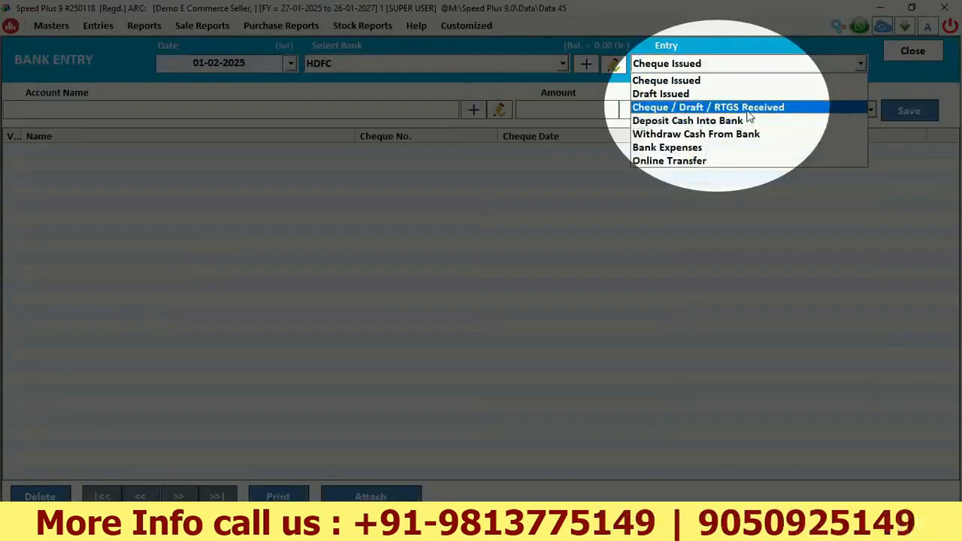
pyautogui.click(748, 112)
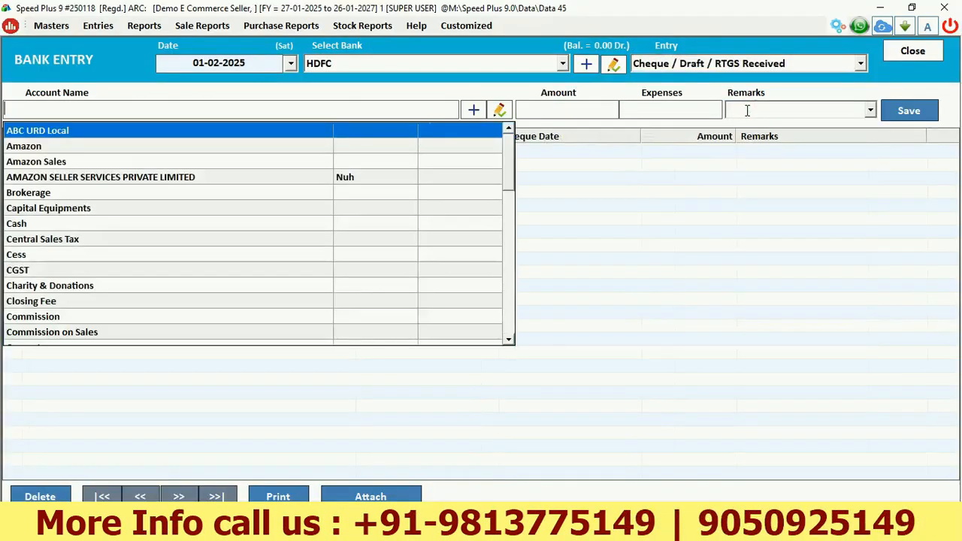
pyautogui.write('am')
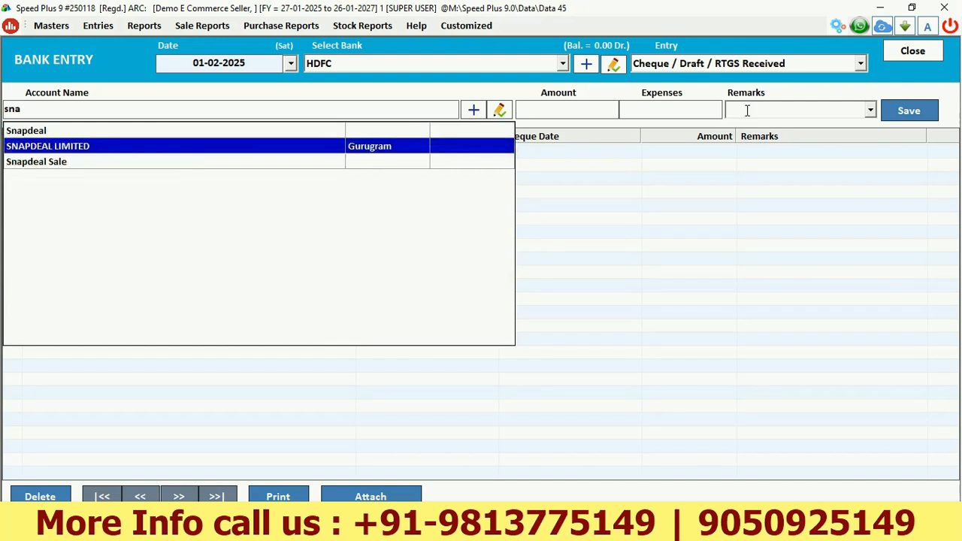
pyautogui.press('Return')
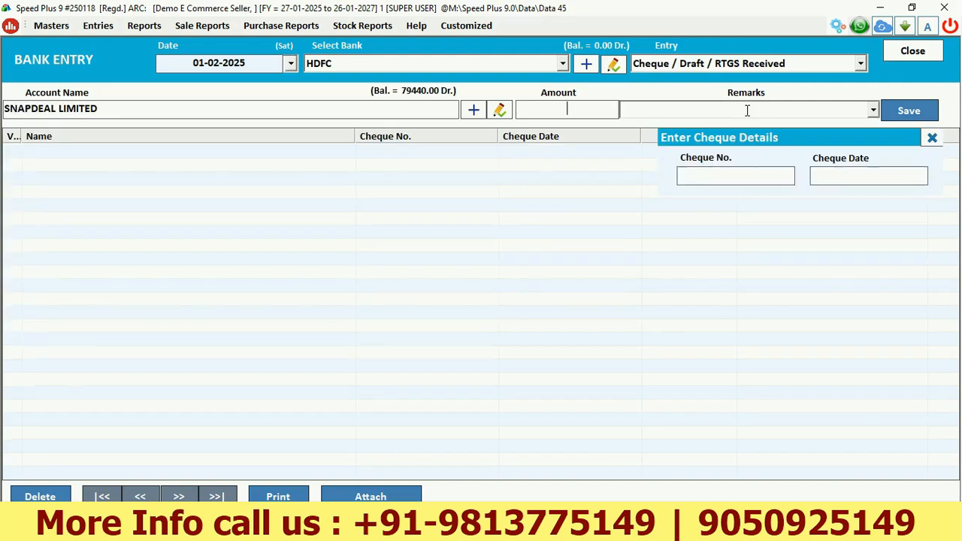
# - Enter the received amount 79440 with the remark dfdfdfd, save the bank entry and close the form
pyautogui.write('79440')
pyautogui.press('Return')
pyautogui.press('Return')
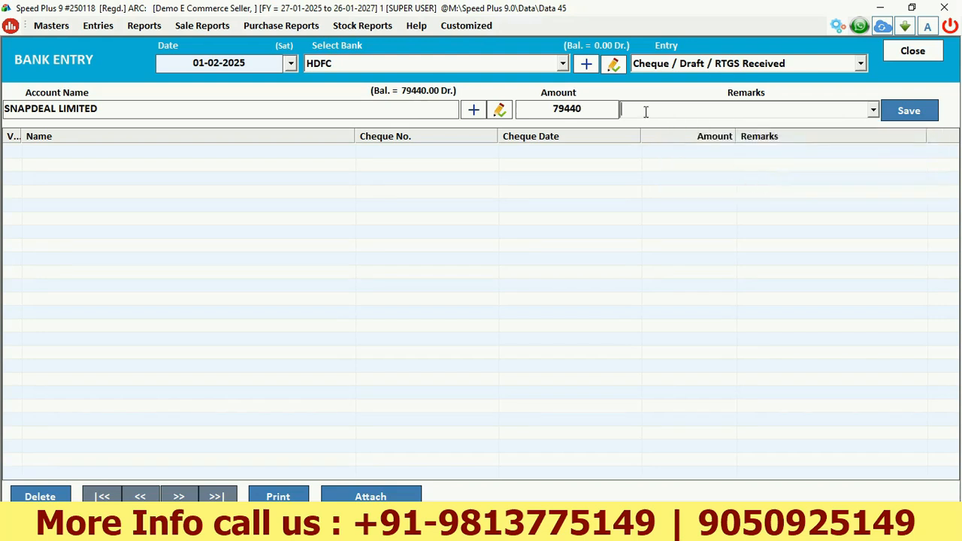
pyautogui.write('dfdfdfd')
pyautogui.press('Return')
pyautogui.press('Return')
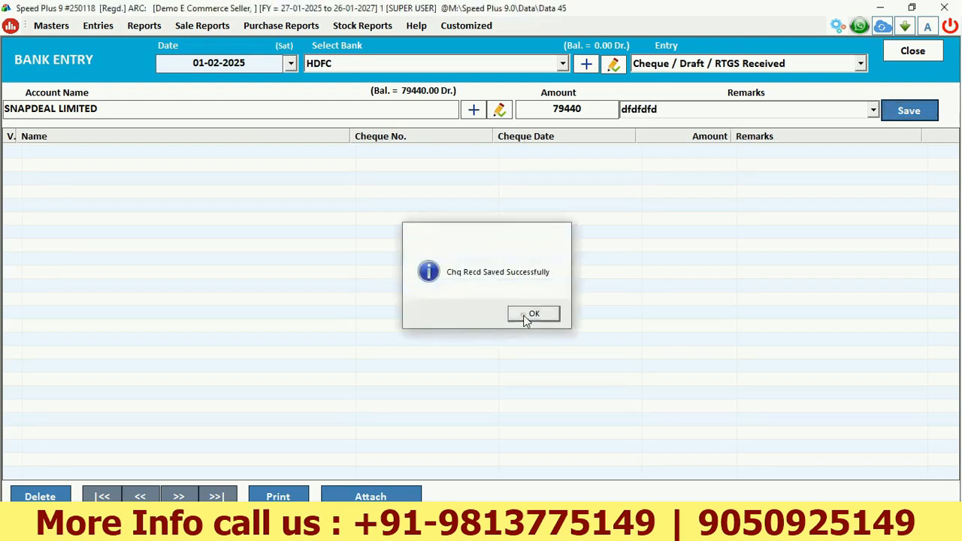
pyautogui.press('Return')
pyautogui.click(905, 51)
# - Refresh the SNAPDEAL LIMITED ledger and review its closing balance, sale, commission and TCS journal rows
pyautogui.click(773, 67)
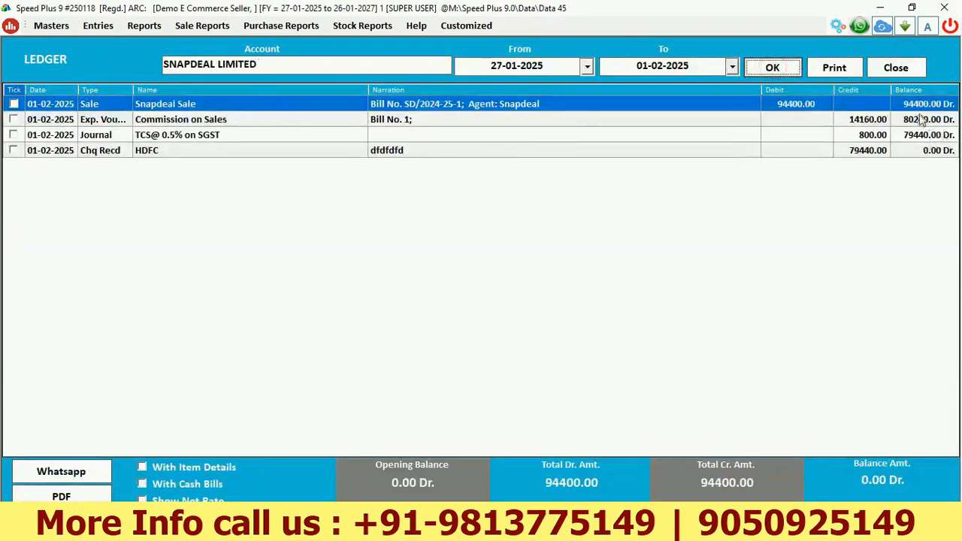
pyautogui.click(932, 151)
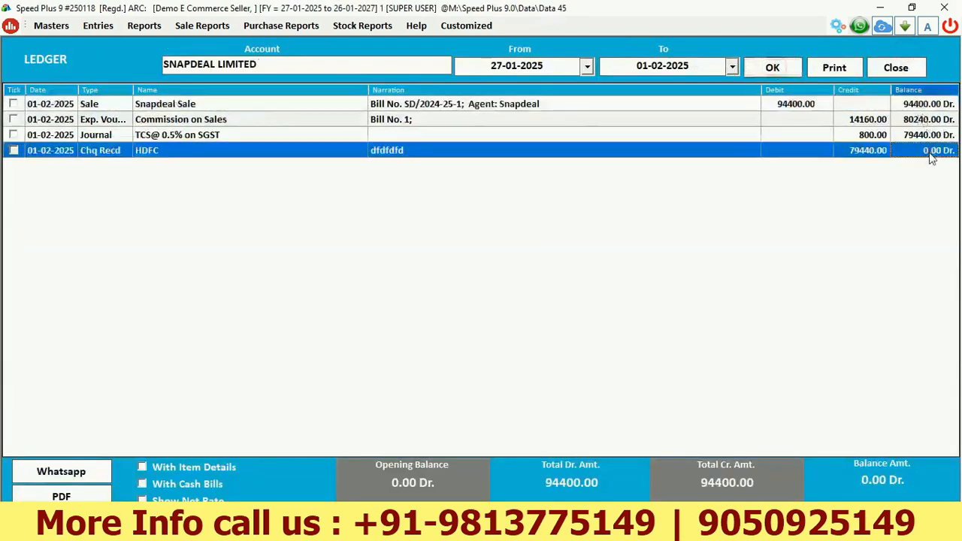
pyautogui.click(516, 106)
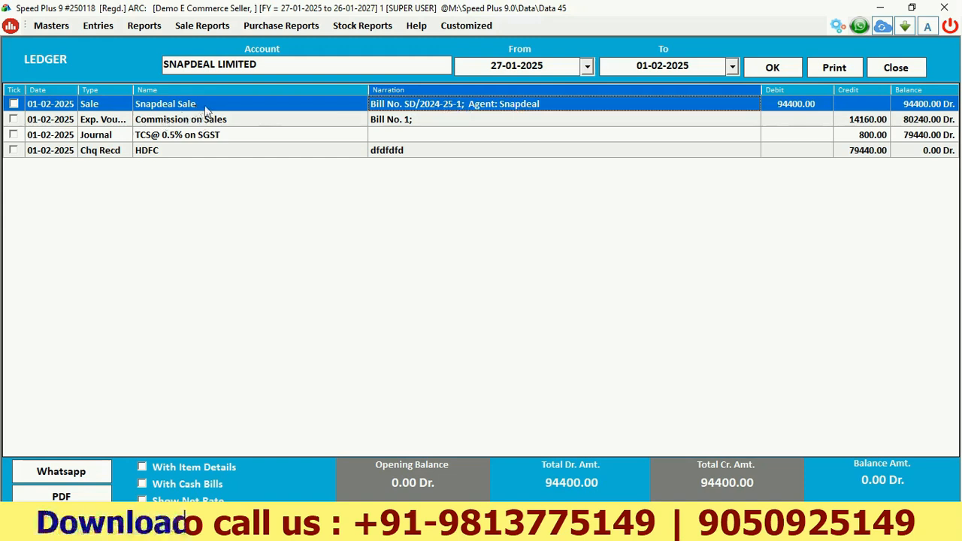
pyautogui.click(854, 121)
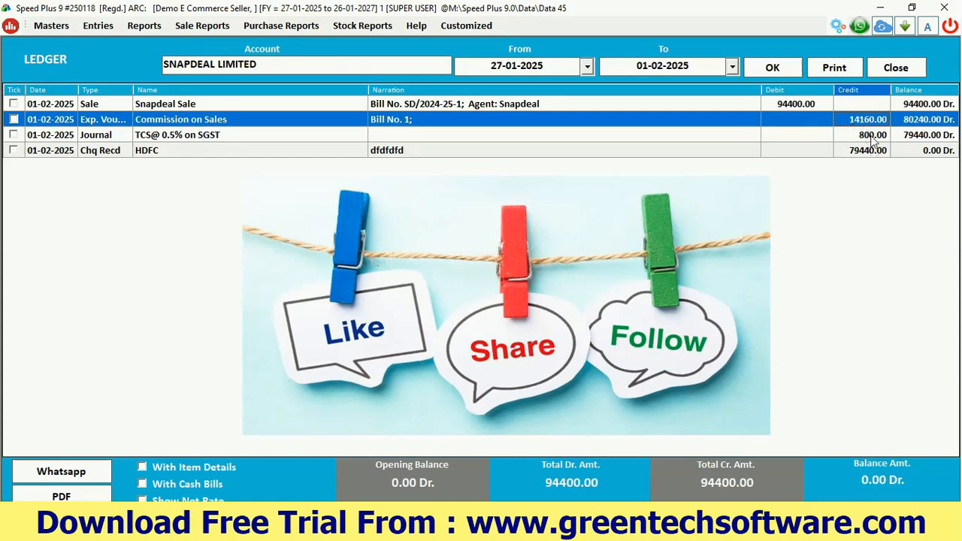
pyautogui.click(871, 137)
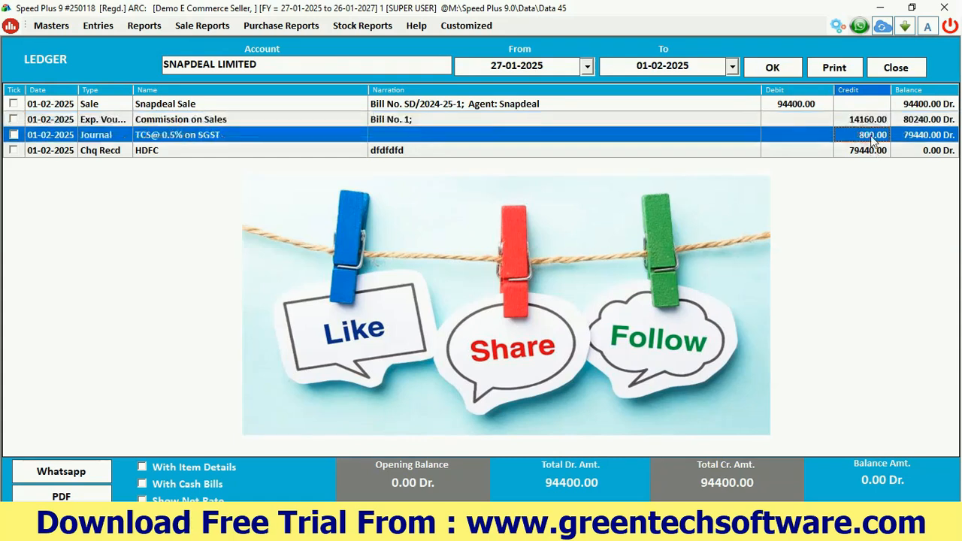
# - Close the SNAPDEAL LIMITED ledger, refresh the Balance Sheet and review its HDFC, GST and TCS rows
pyautogui.click(863, 153)
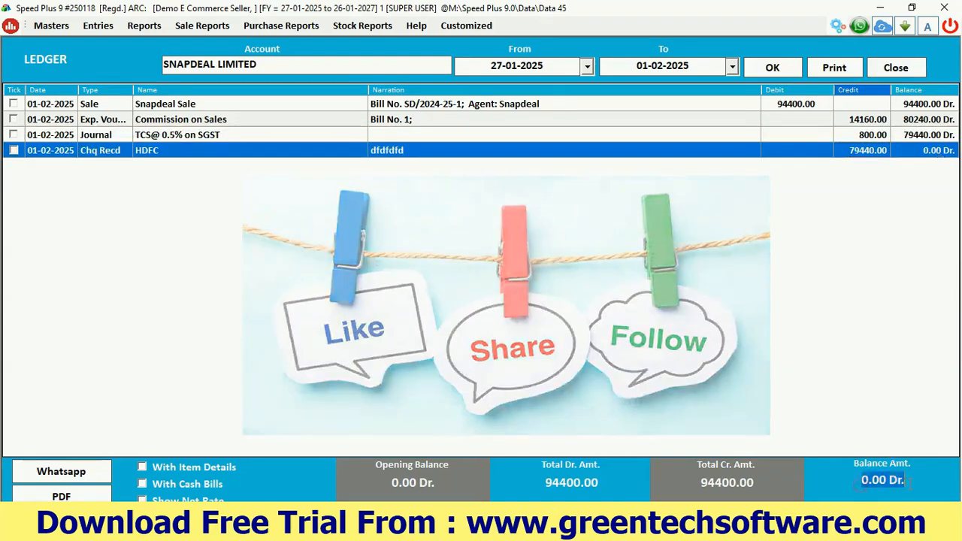
pyautogui.click(895, 67)
pyautogui.click(581, 63)
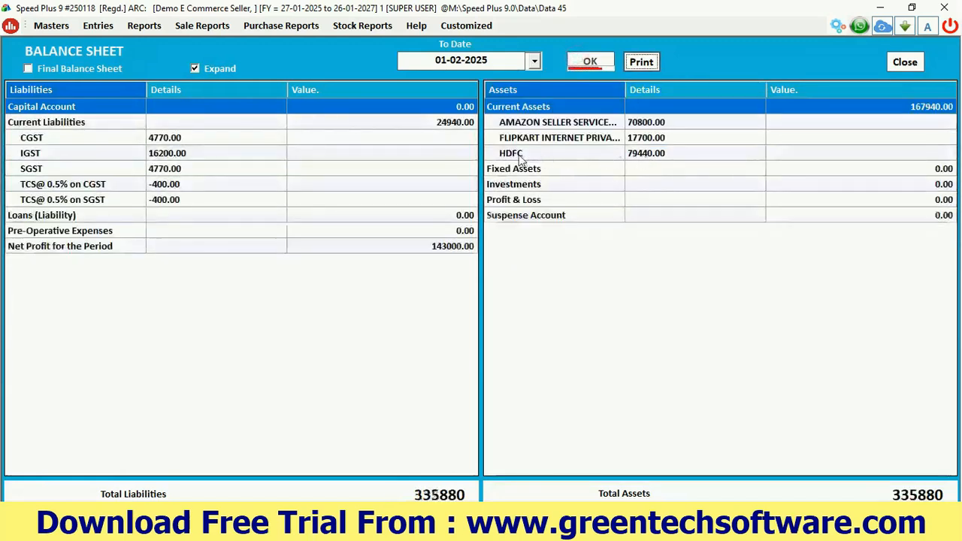
pyautogui.click(524, 157)
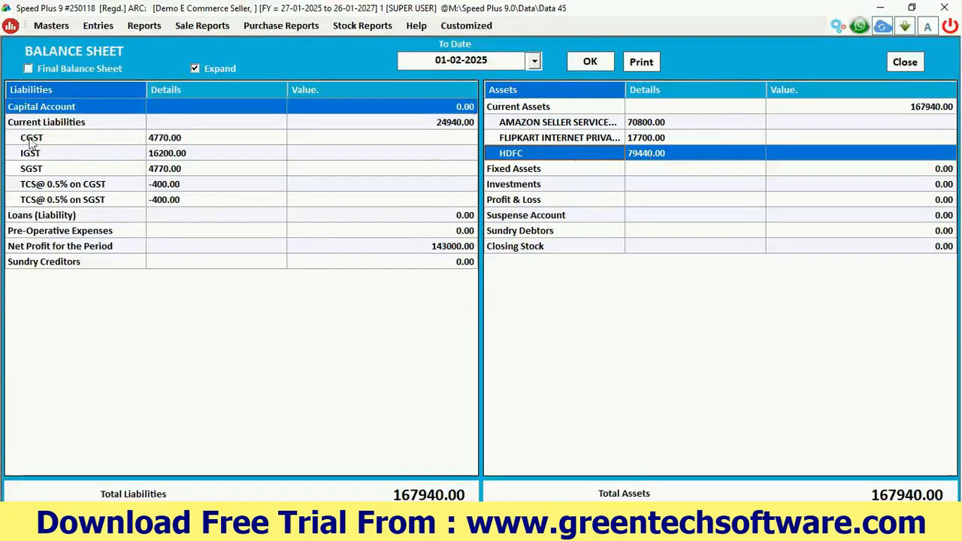
pyautogui.click(34, 141)
pyautogui.click(68, 184)
pyautogui.click(117, 171)
pyautogui.click(118, 150)
pyautogui.click(119, 143)
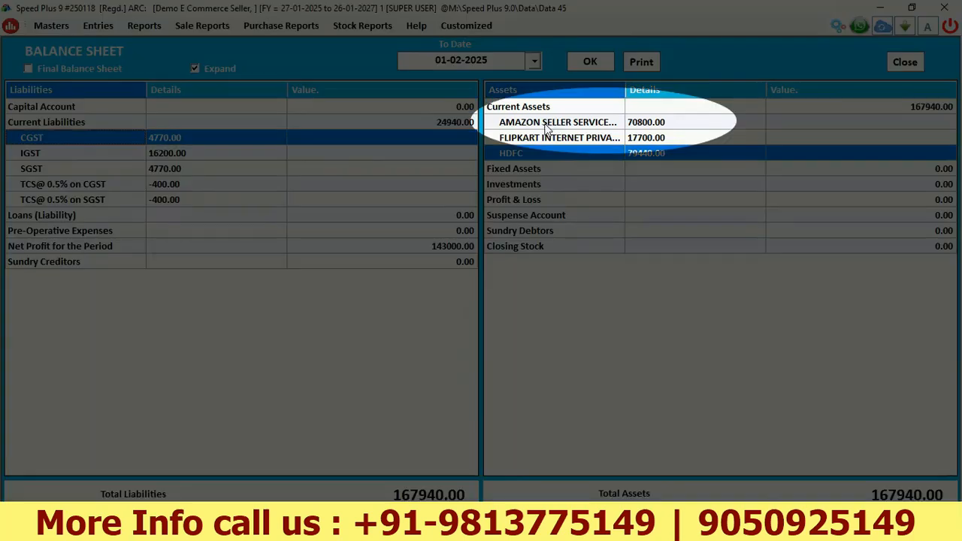
# - Open the AMAZON SELLER SERVICES PRIVATE LIMITED ledger, check its total debit, reload it with item details and return to the Balance Sheet
pyautogui.click(546, 127)
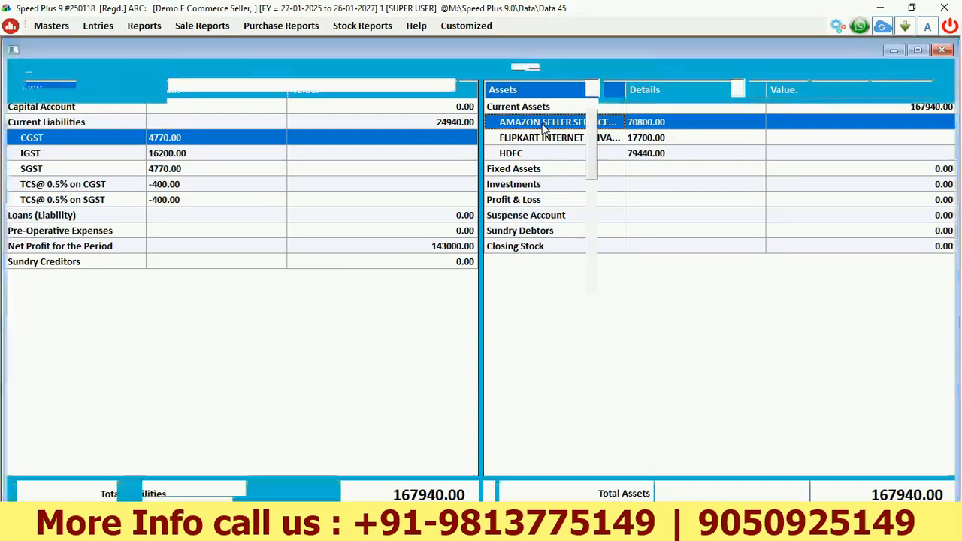
pyautogui.doubleClick(546, 127)
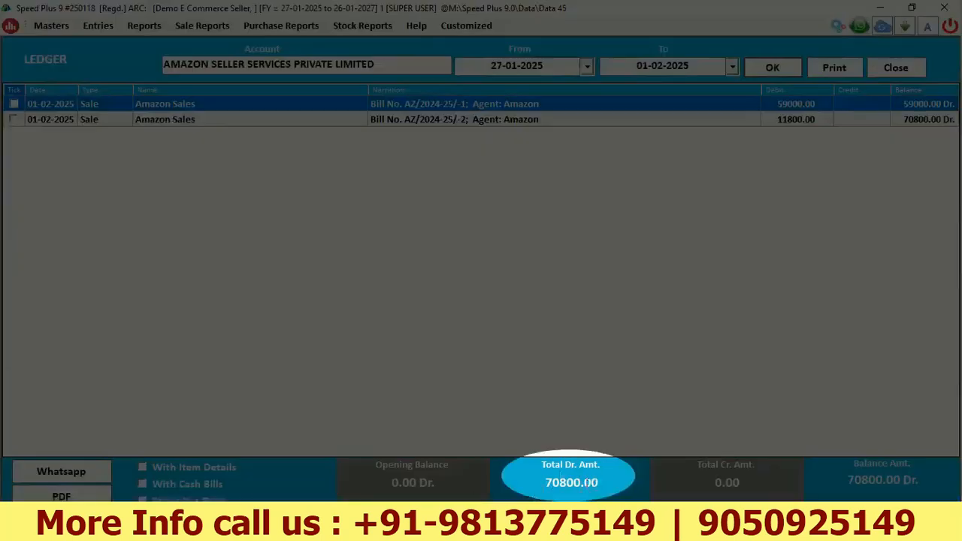
pyautogui.moveTo(543, 483); pyautogui.dragTo(598, 483)
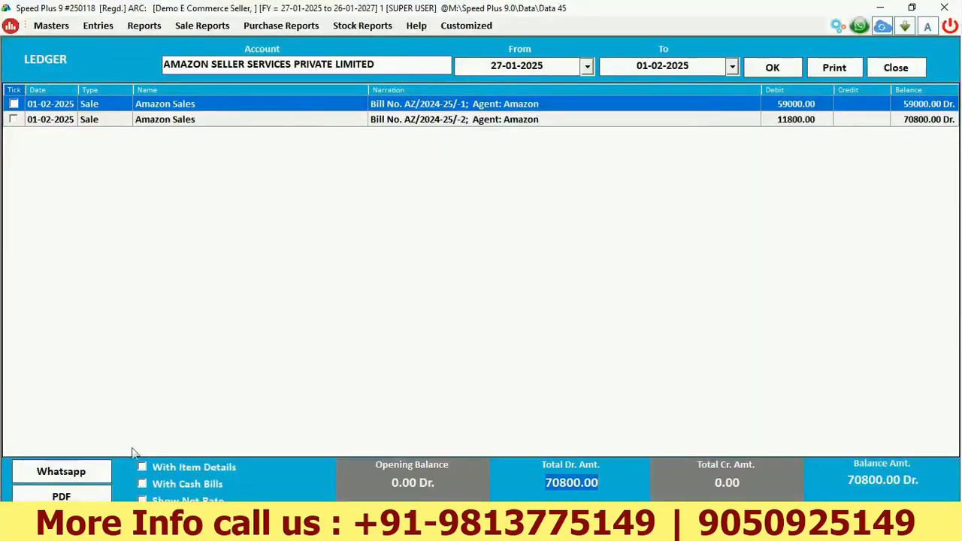
pyautogui.click(142, 466)
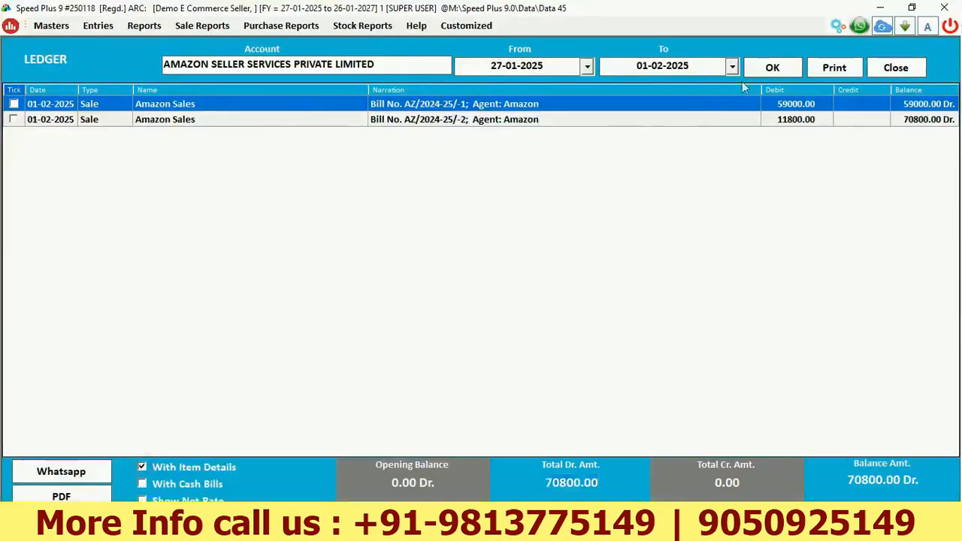
pyautogui.click(769, 68)
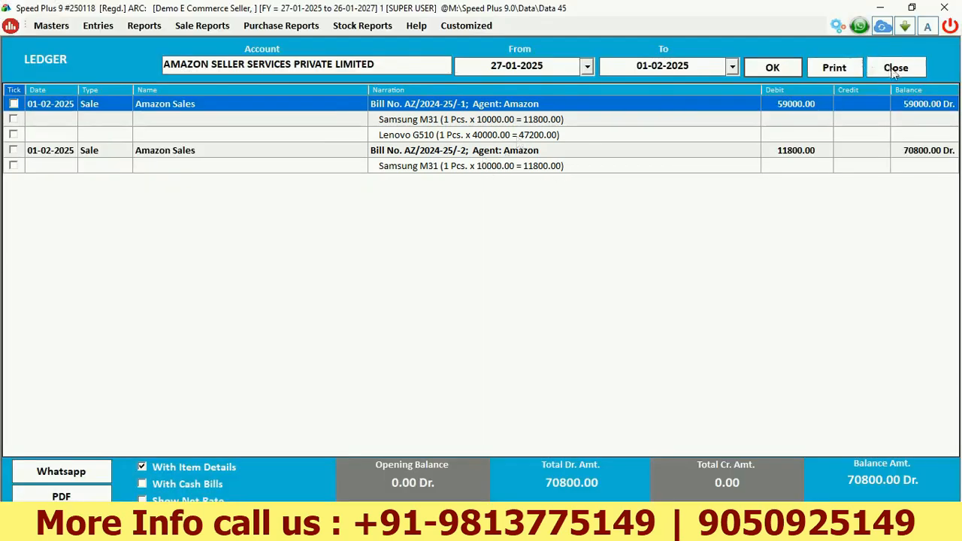
pyautogui.click(892, 68)
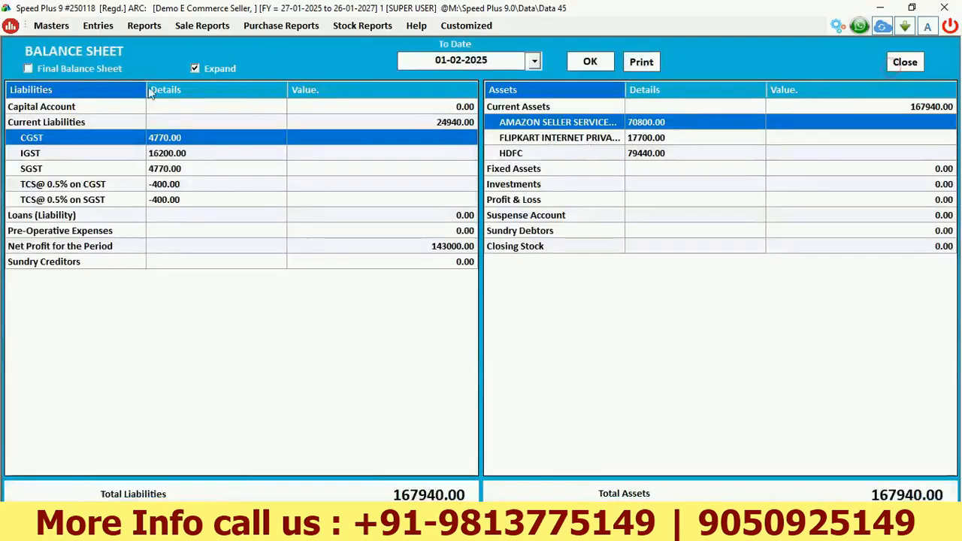
# - Start a journal voucher debiting Referral Fee 6000, Closing Fee 1200, Shipping Fee 800, CGST 720, SGST 720 and both 0.5% TCS accounts 300 each
pyautogui.click(97, 25)
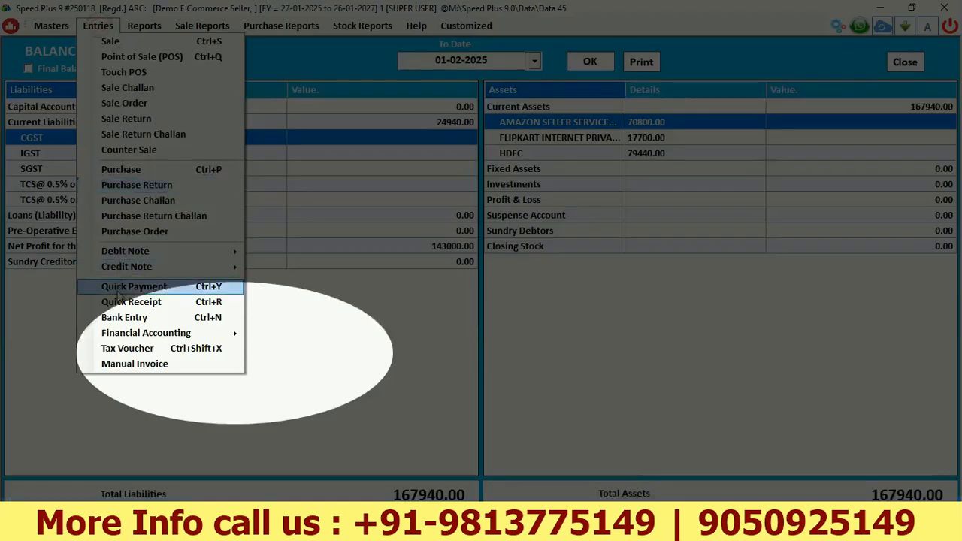
pyautogui.moveTo(124, 336)
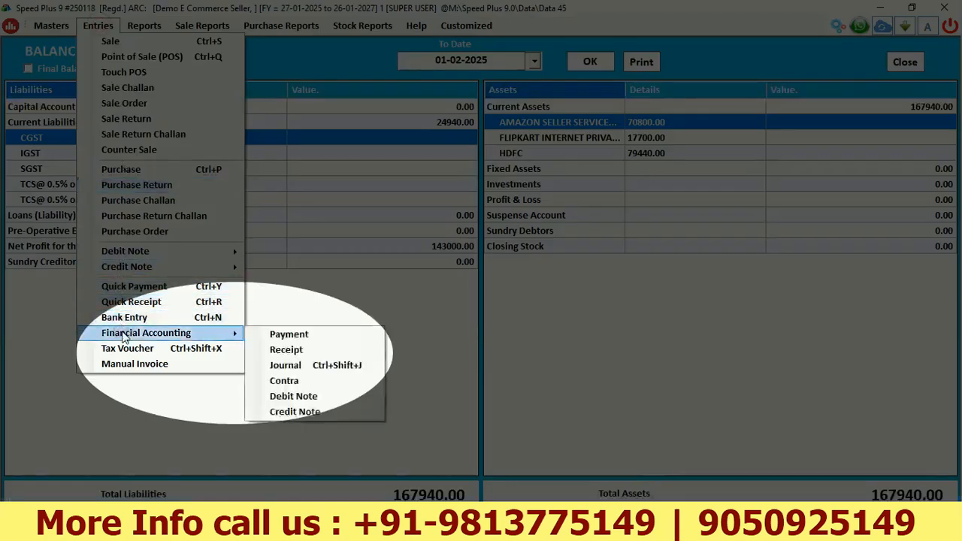
pyautogui.click(286, 364)
pyautogui.press('Return')
pyautogui.write('reff')
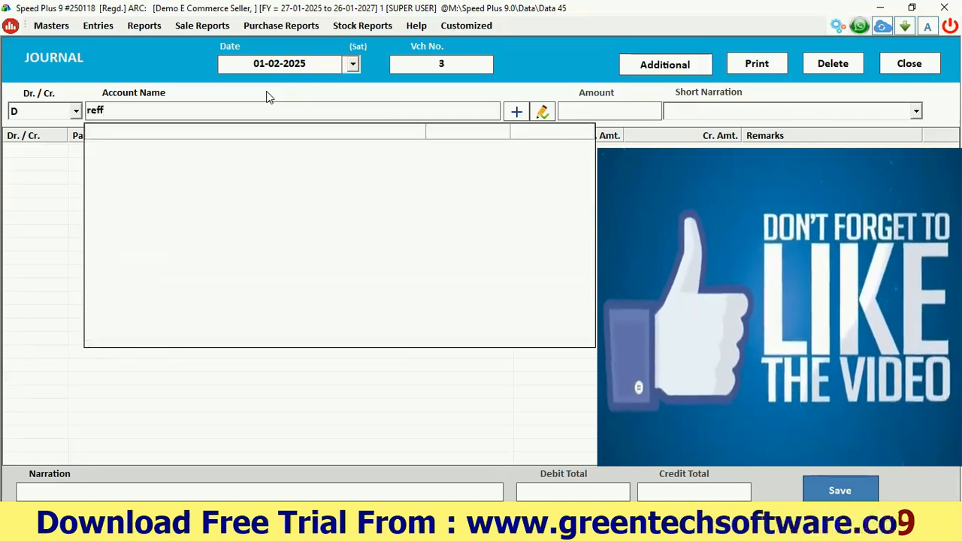
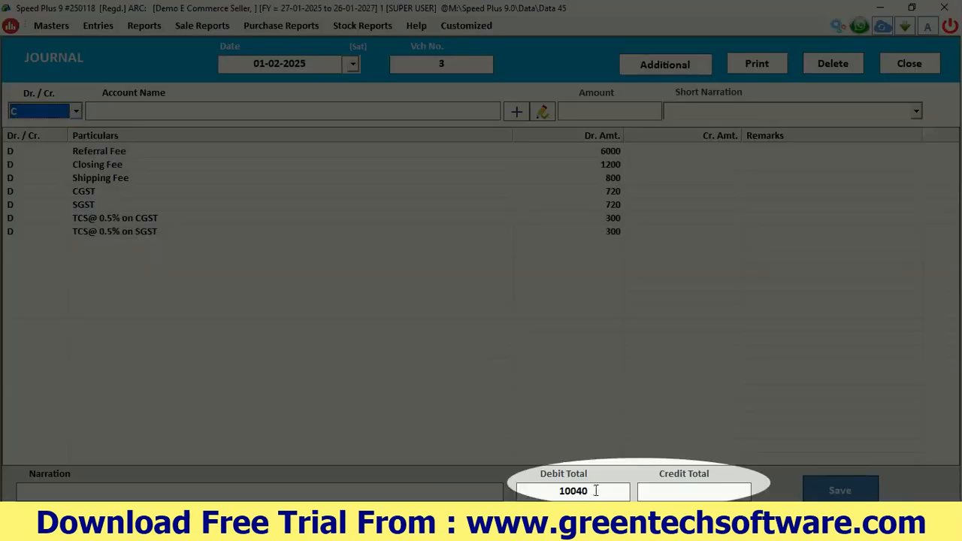
# - Credit AMAZON SELLER SERVICES PRIVATE LIMITED with 10040 to balance the journal voucher and save it
pyautogui.click(596, 490)
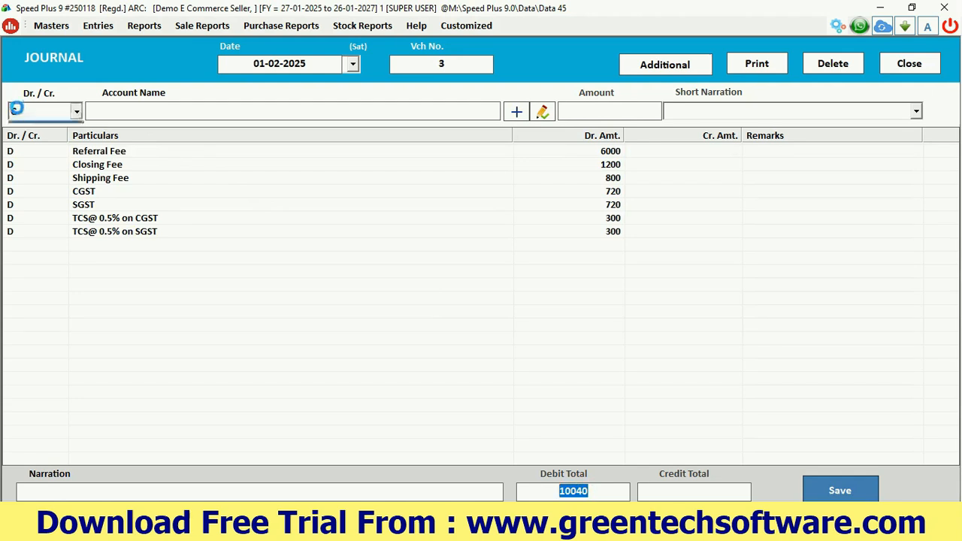
pyautogui.click(17, 109)
pyautogui.press('Return')
pyautogui.write('ama')
pyautogui.press('Down')
pyautogui.press('Down')
pyautogui.press('Return')
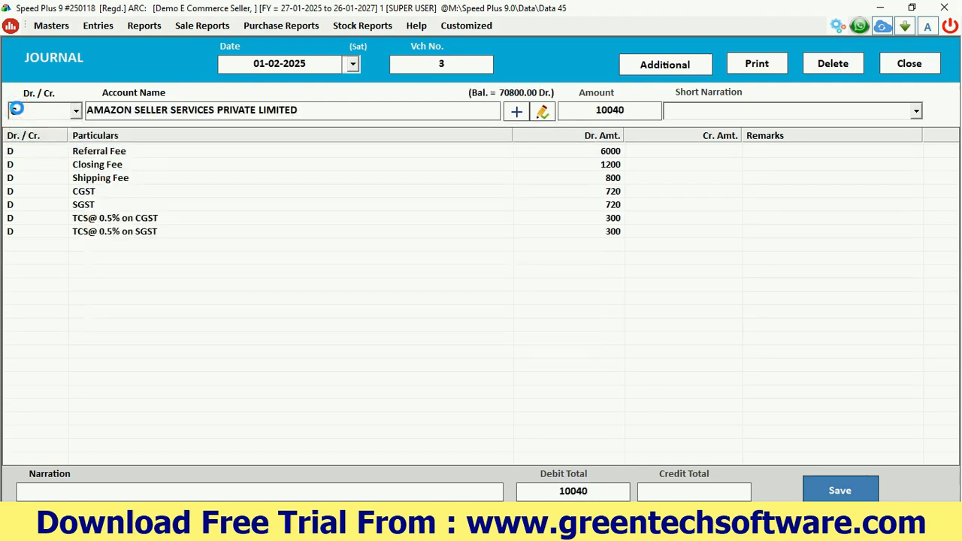
pyautogui.press('Return')
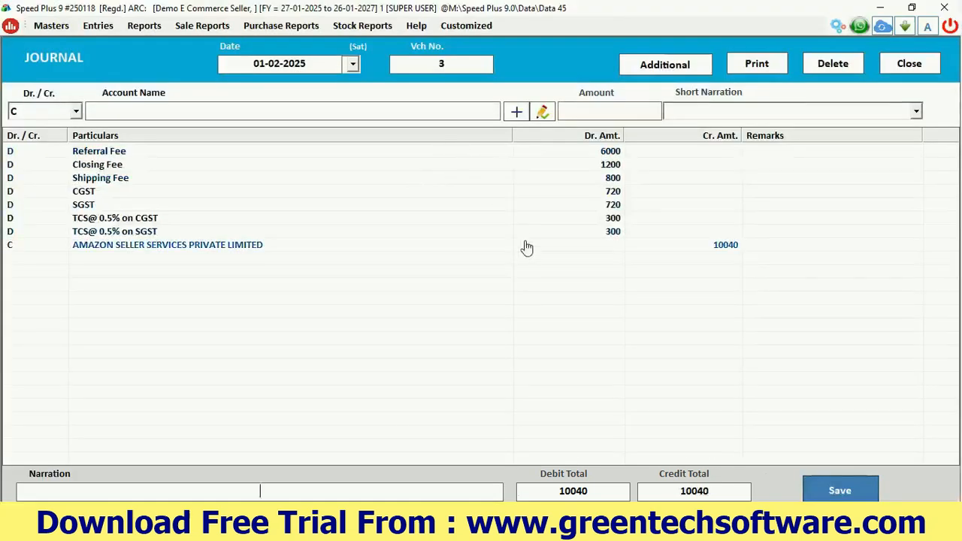
pyautogui.click(834, 490)
# - Refresh the AMAZON SELLER SERVICES PRIVATE LIMITED ledger and check the running balance before and after the fee journal
pyautogui.click(769, 67)
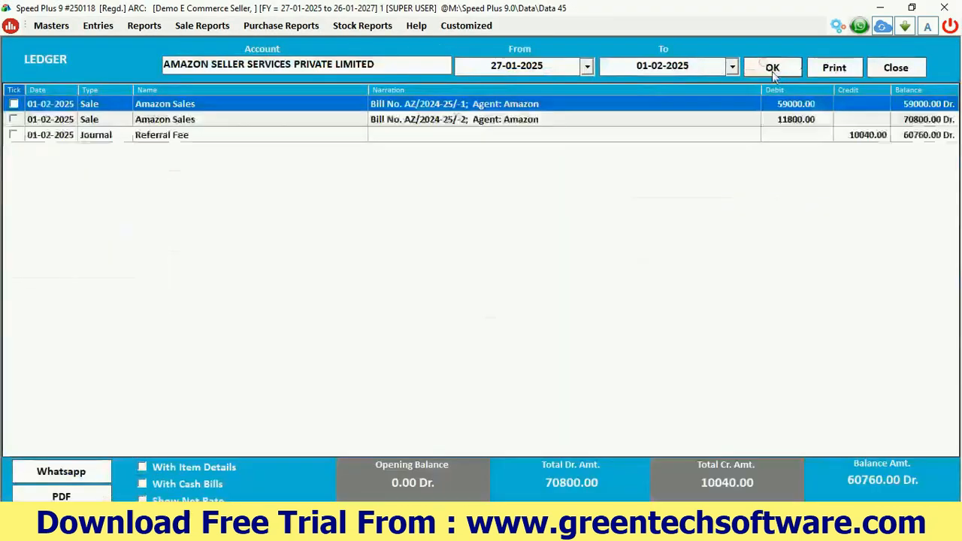
pyautogui.click(916, 123)
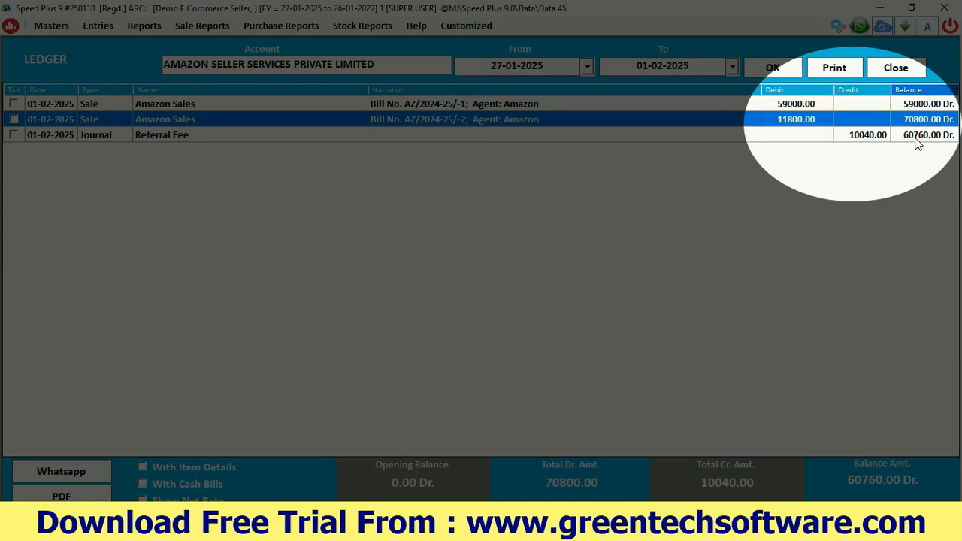
pyautogui.click(916, 137)
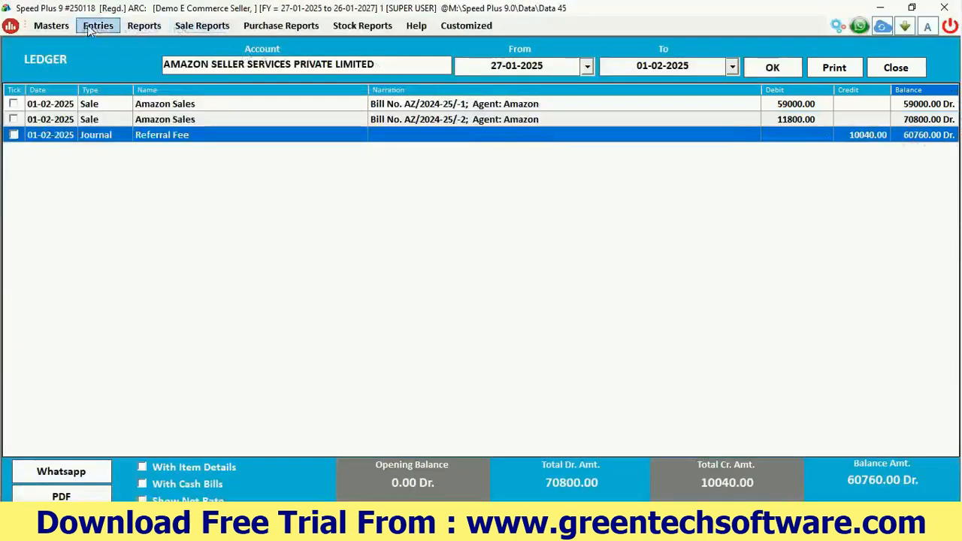
# - Record an HDFC bank entry of 60760 received by Cheque / Draft / RTGS from AMAZON SELLER SERVICES PRIVATE LIMITED, save it and close the form
pyautogui.click(87, 25)
pyautogui.click(139, 319)
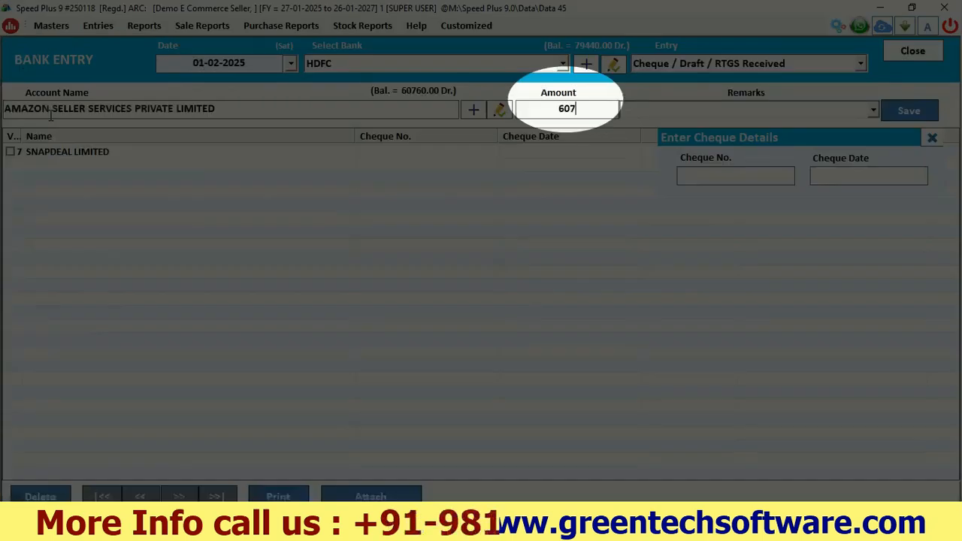
pyautogui.write('60')
pyautogui.press('Return')
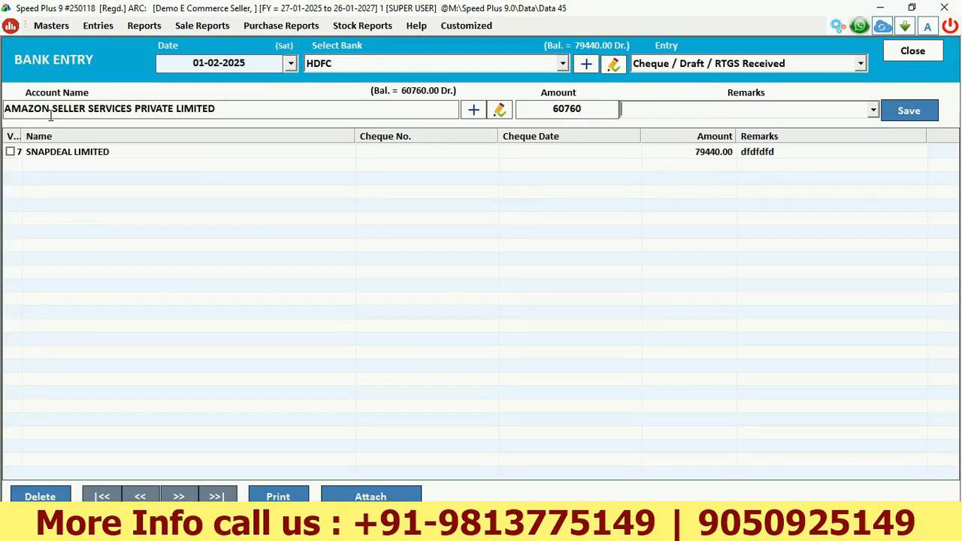
pyautogui.press('Return')
pyautogui.press('Return')
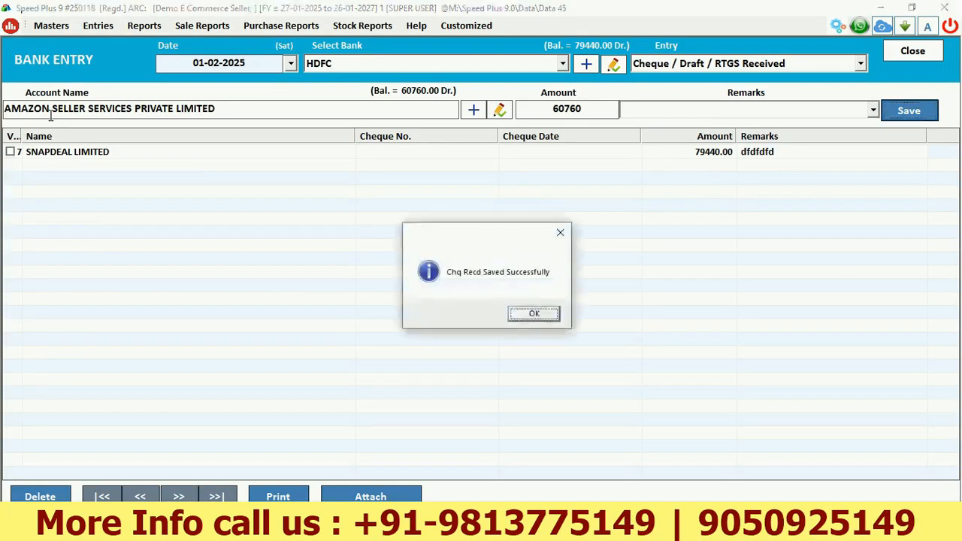
pyautogui.press('Return')
pyautogui.click(908, 60)
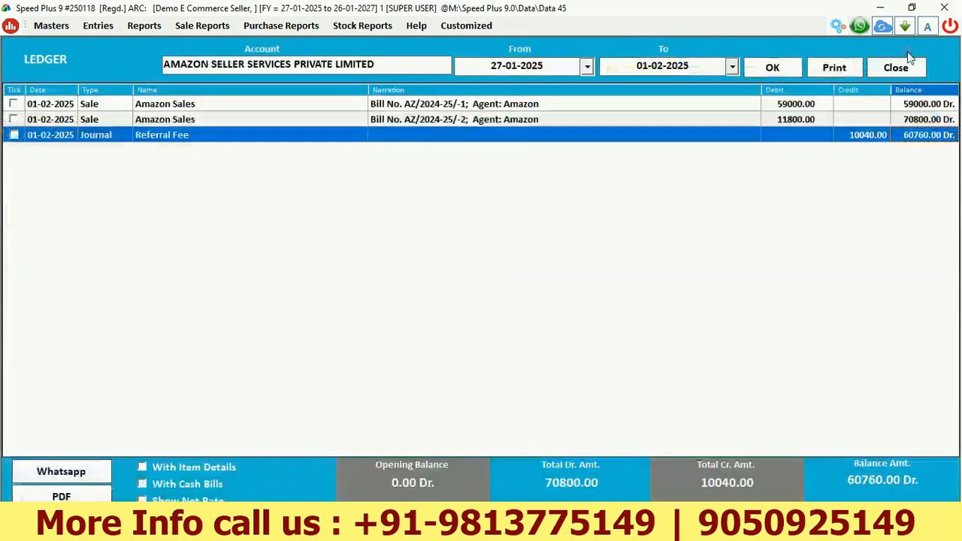
# - Refresh the Amazon ledger to check its closing balance, return to the Balance Sheet, reload it and review the GST and TCS liability rows
pyautogui.click(771, 69)
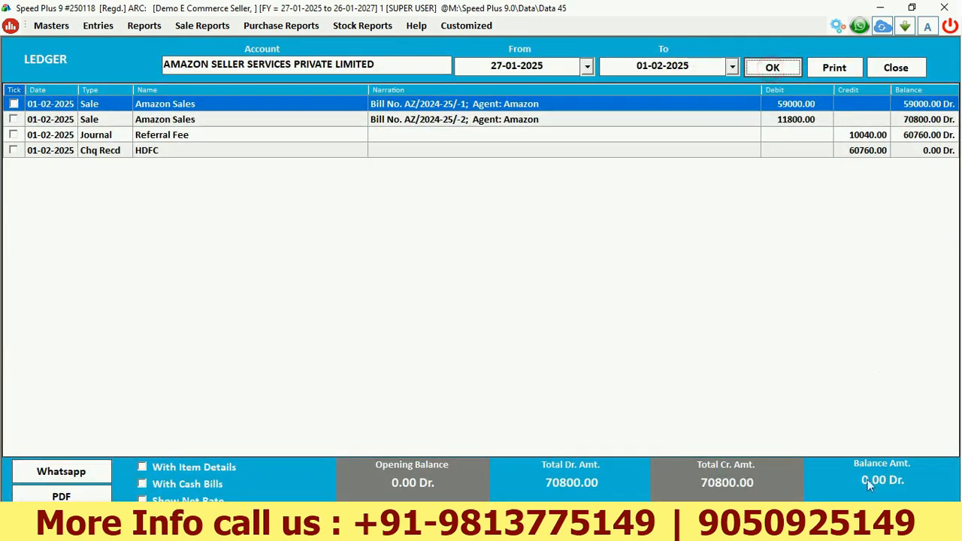
pyautogui.click(895, 67)
pyautogui.click(590, 61)
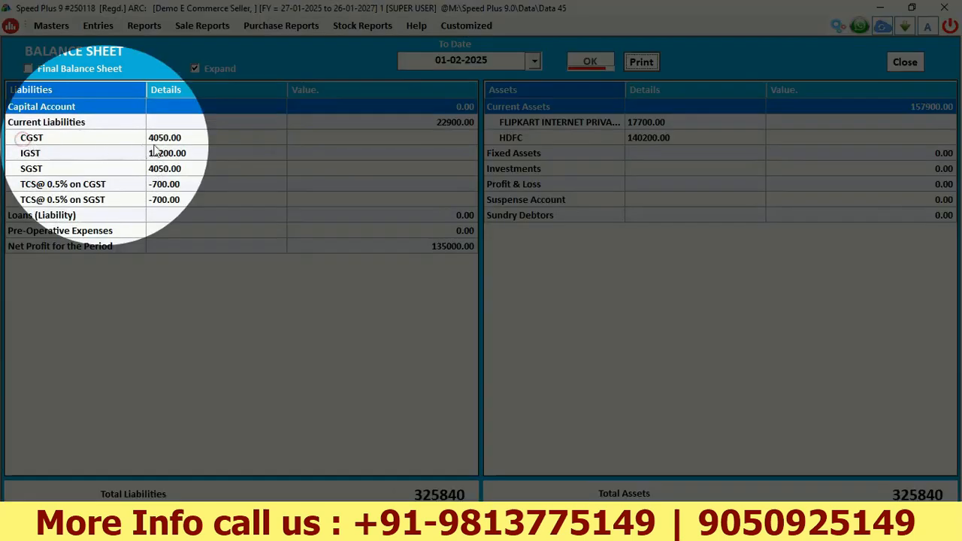
pyautogui.moveTo(171, 140); pyautogui.dragTo(173, 199)
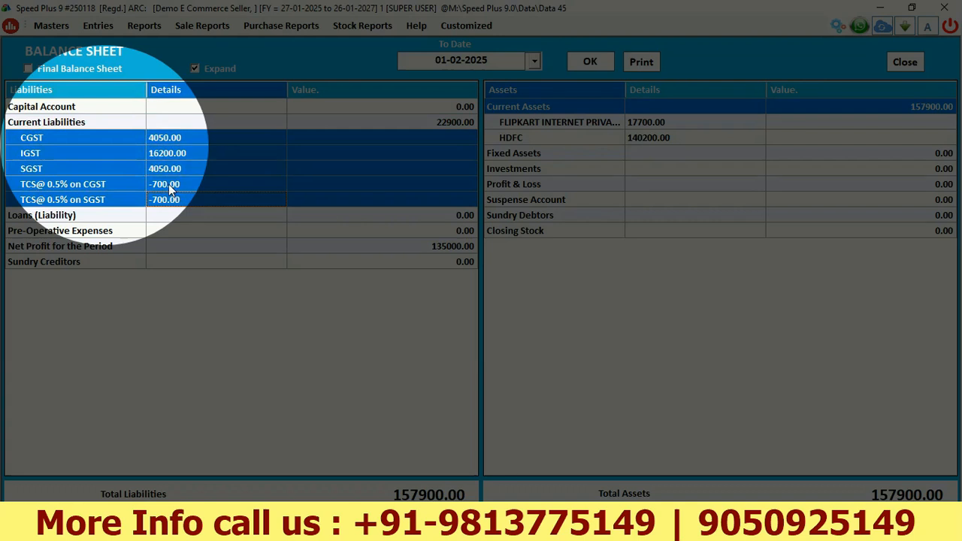
pyautogui.click(170, 188)
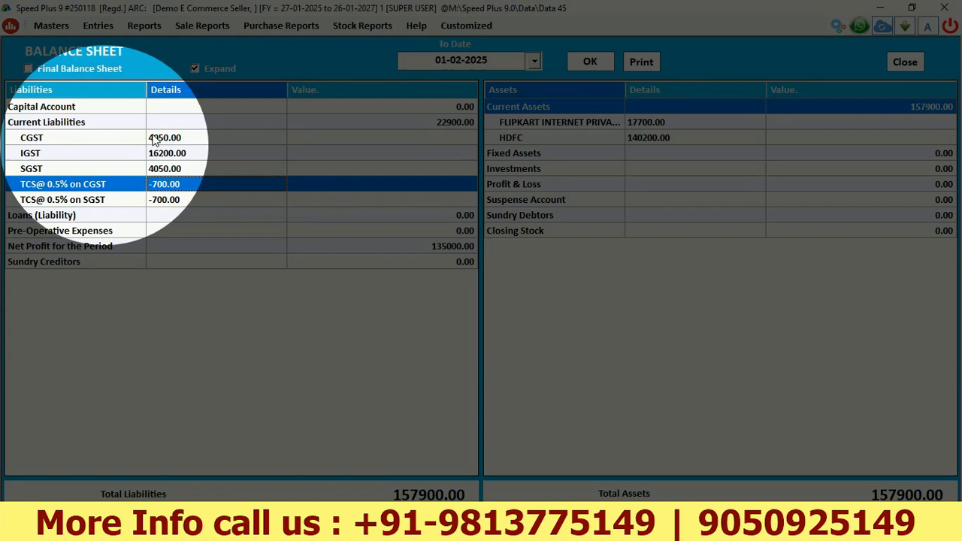
# - Open the TCS@ 0.5% on CGST ledger from the Balance Sheet, review its journal debits and close it
pyautogui.doubleClick(165, 186)
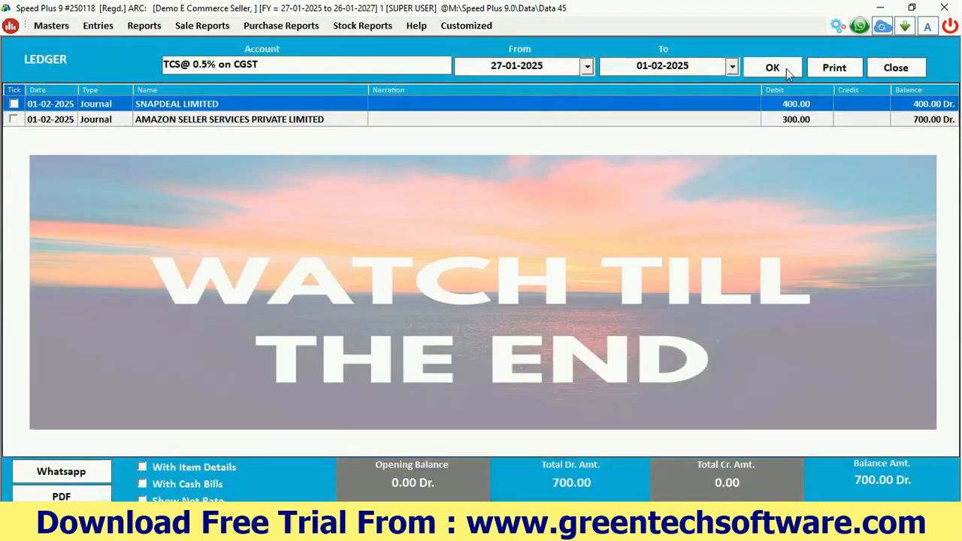
pyautogui.click(786, 69)
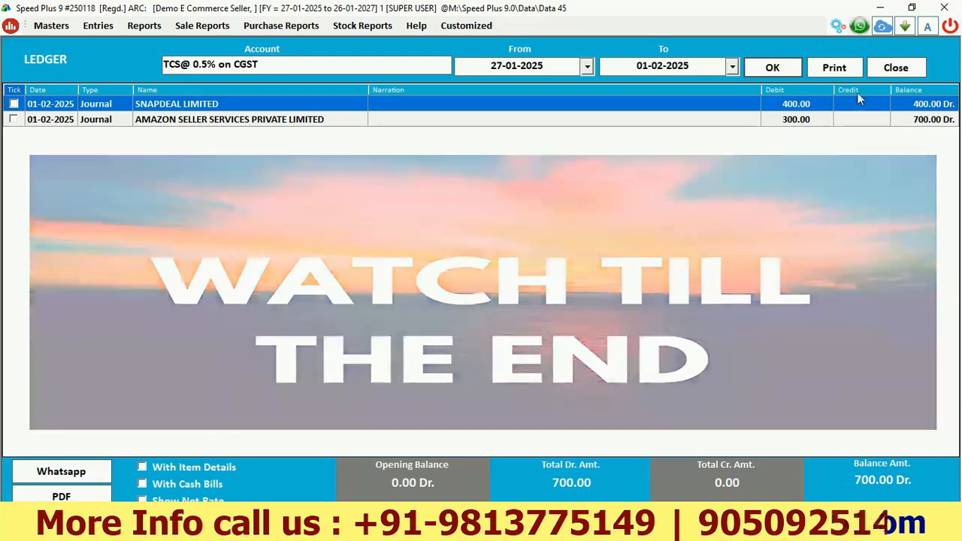
pyautogui.click(895, 67)
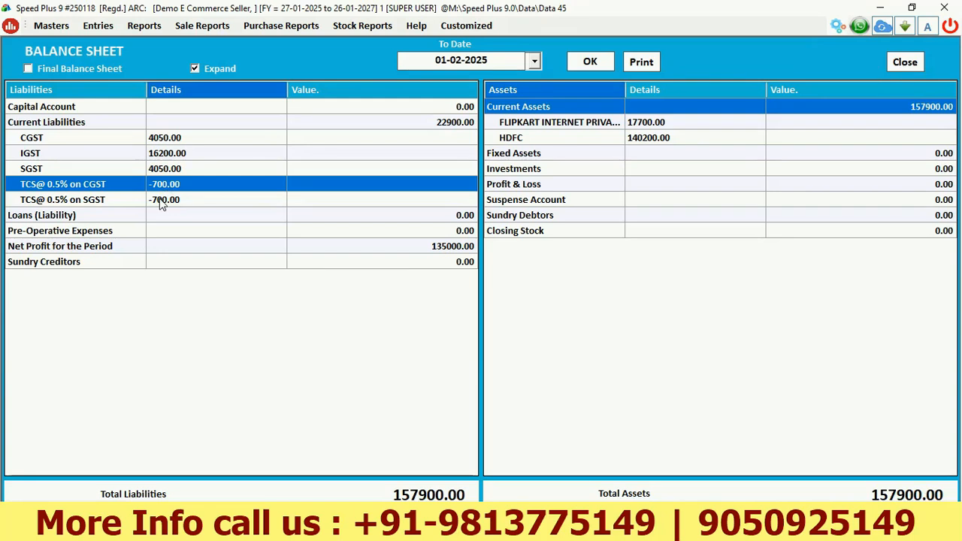
# - Start a new journal voucher dated 01-02-2025 and add a debit line of 700 for the CGST account
pyautogui.click(93, 26)
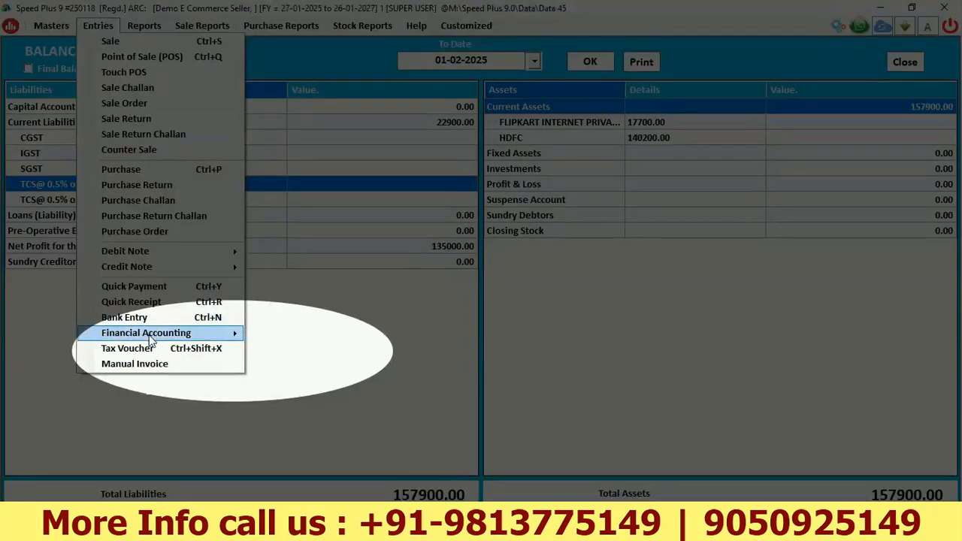
pyautogui.moveTo(215, 340)
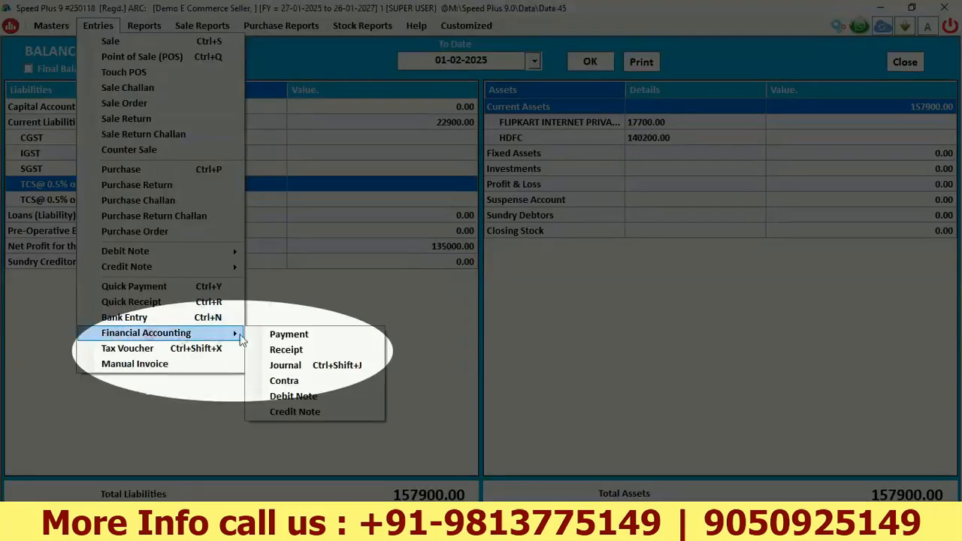
pyautogui.click(281, 366)
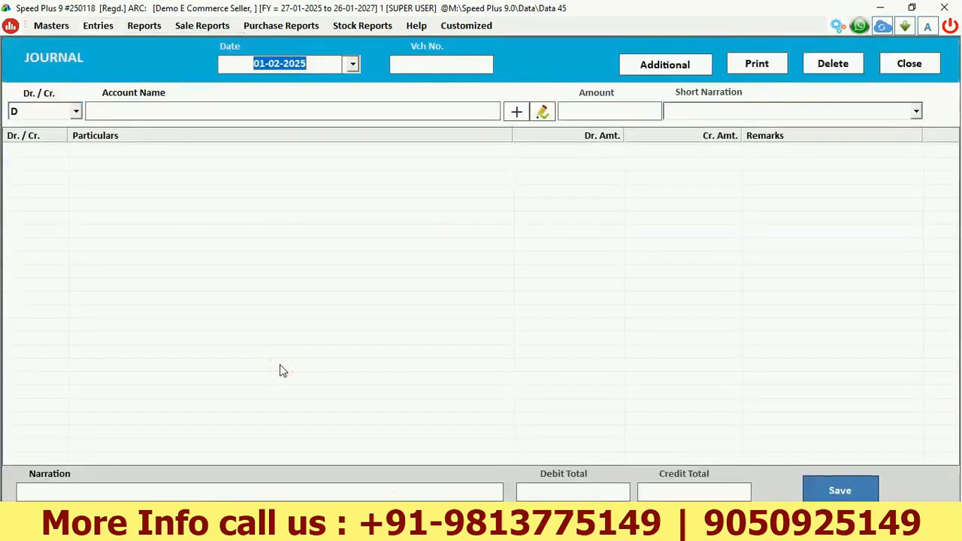
pyautogui.press('Return')
pyautogui.press('Return')
pyautogui.write('CGST')
pyautogui.press('Return')
pyautogui.write('700')
pyautogui.press('Return')
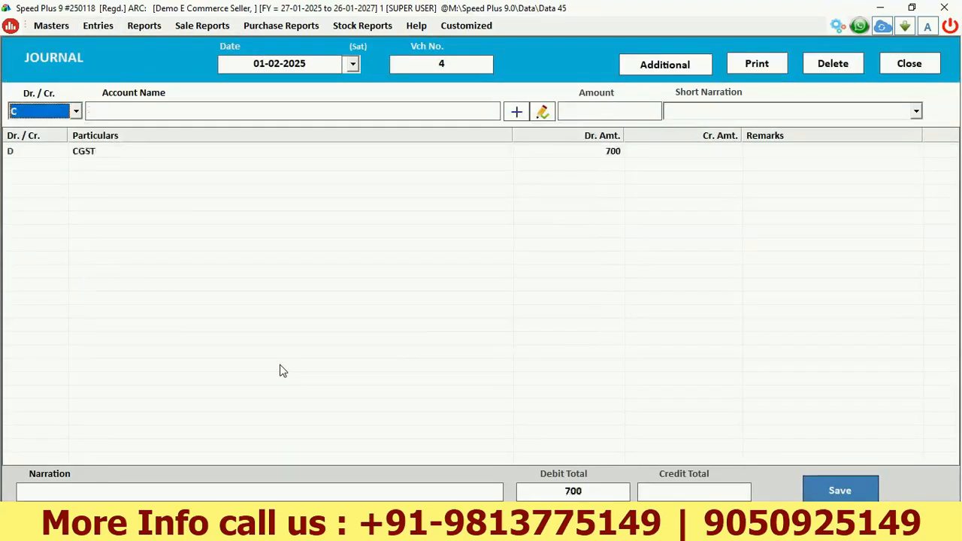
# - Add a credit line of 700 for the TCS@ 0.5% on CGST account to the journal voucher
pyautogui.press('Return')
pyautogui.write('tcs')
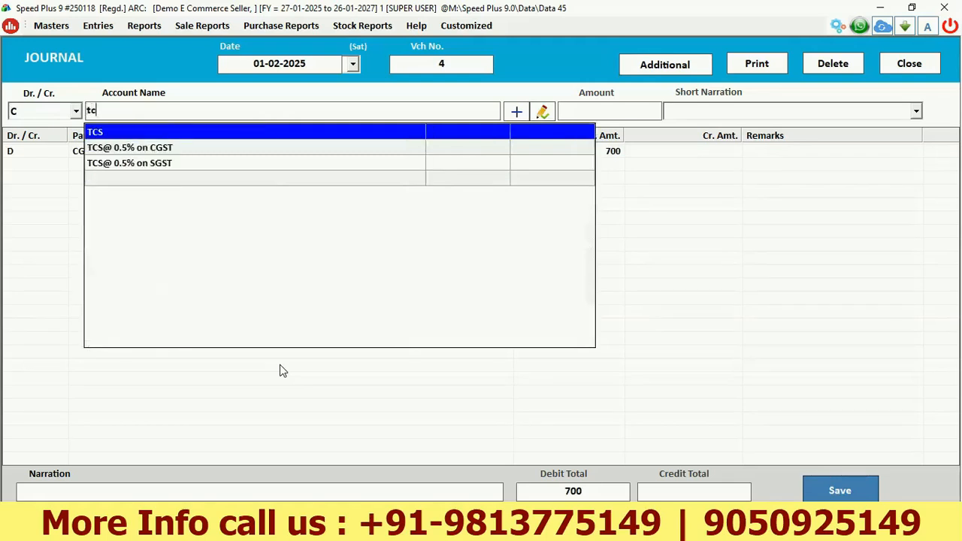
pyautogui.press('Down')
pyautogui.press('Return')
pyautogui.press('Return')
pyautogui.press('Return')
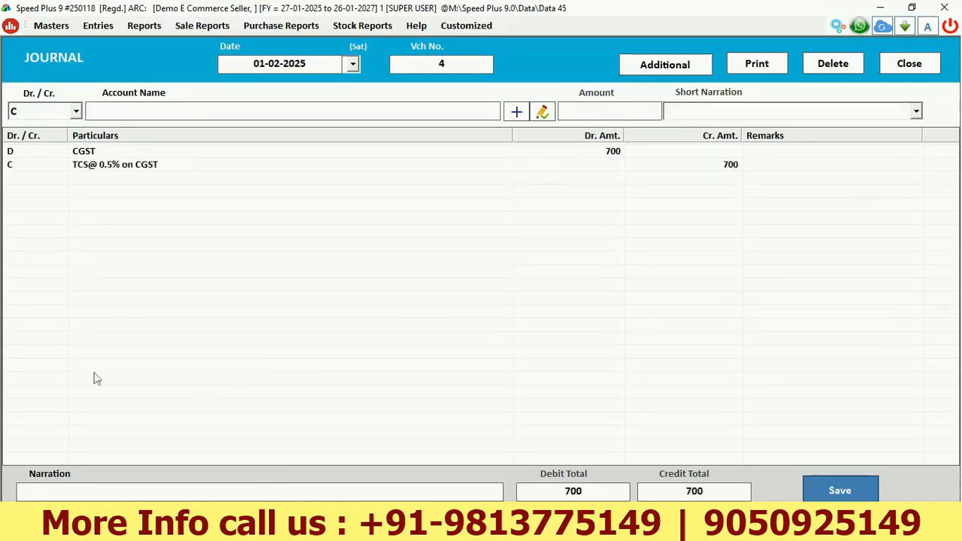
# - Add a debit line of 700 for the SGST account to the journal voucher
pyautogui.click(37, 111)
pyautogui.press('Up')
pyautogui.press('Return')
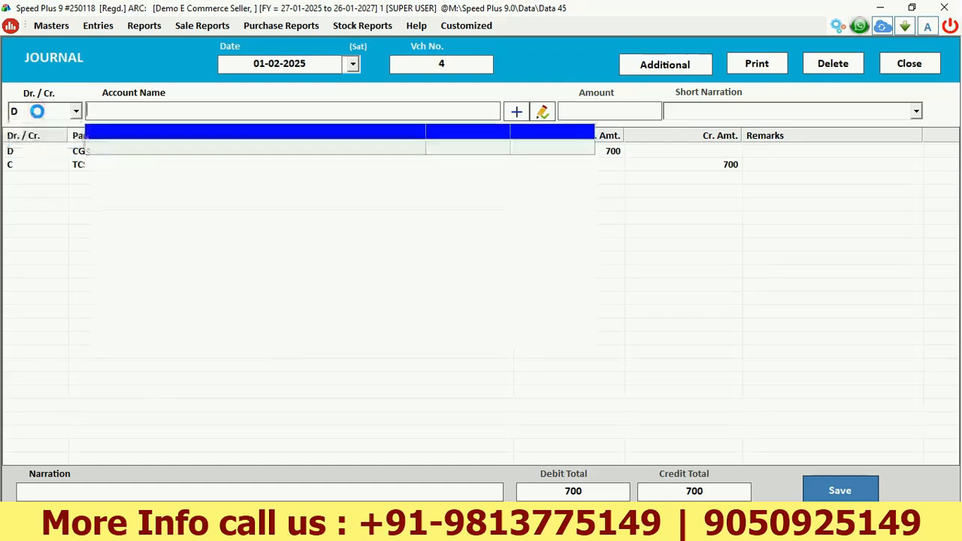
pyautogui.write('sgst')
pyautogui.press('Return')
pyautogui.write('700')
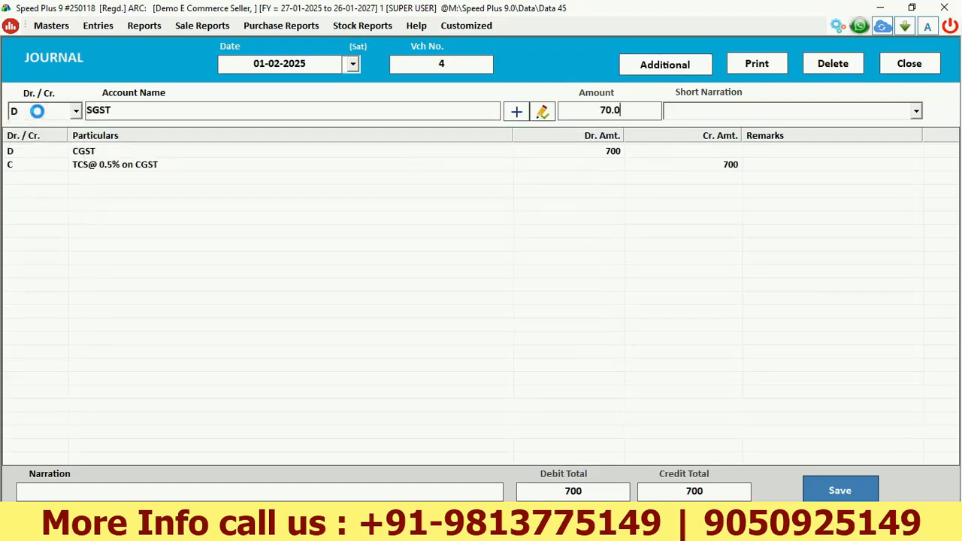
pyautogui.press('Return')
pyautogui.press('Return')
pyautogui.press('Return')
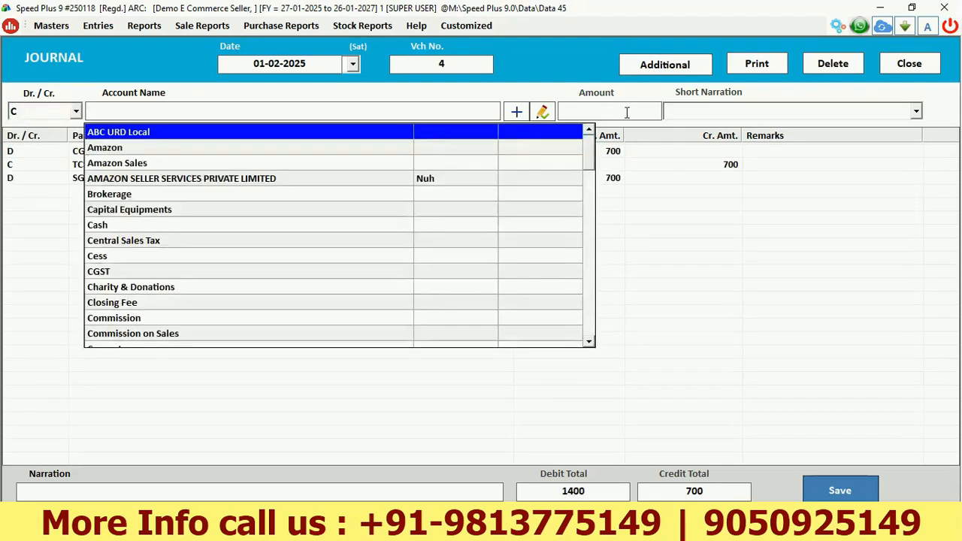
# - Add a credit line of 700 for the TCS@ 0.5% on SGST account and save the journal voucher
pyautogui.write('tc')
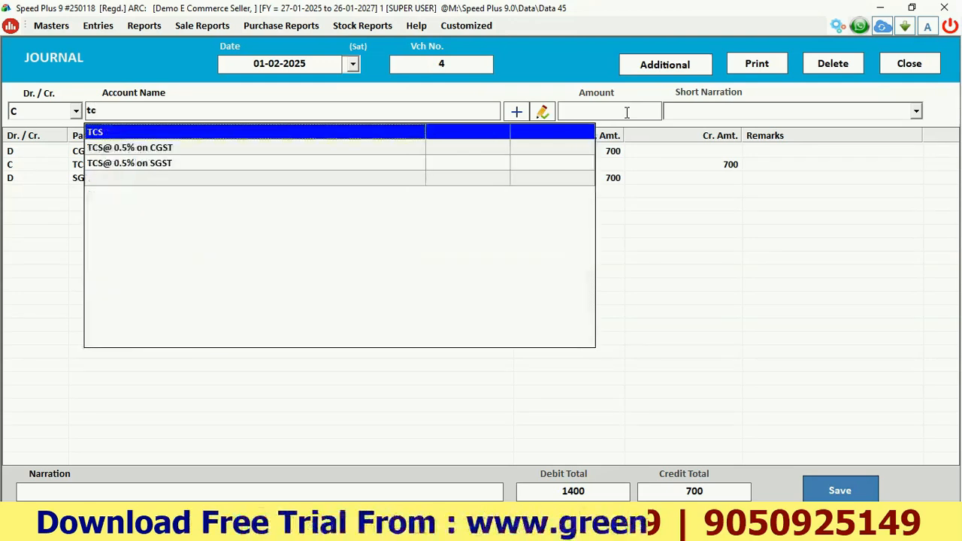
pyautogui.press('Down')
pyautogui.press('Down')
pyautogui.press('Return')
pyautogui.press('Return')
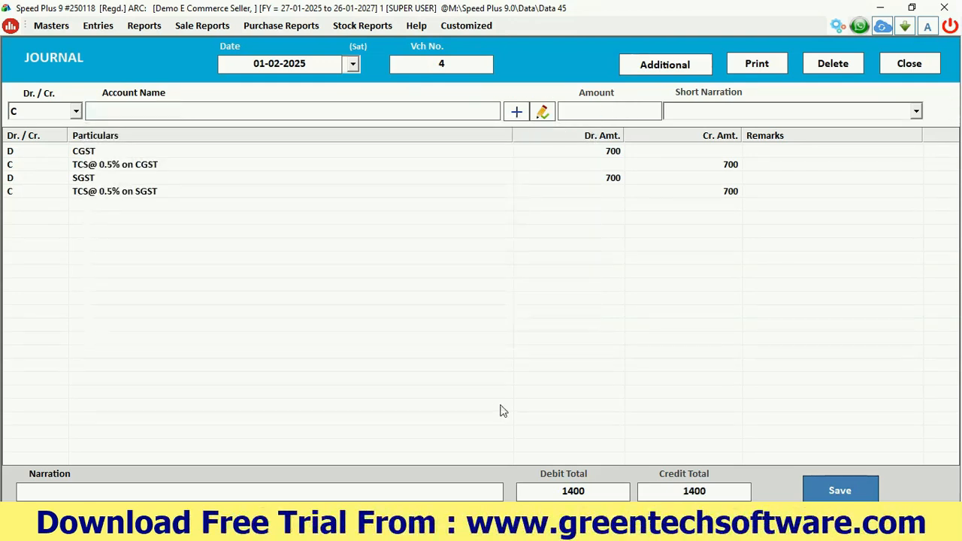
pyautogui.click(839, 490)
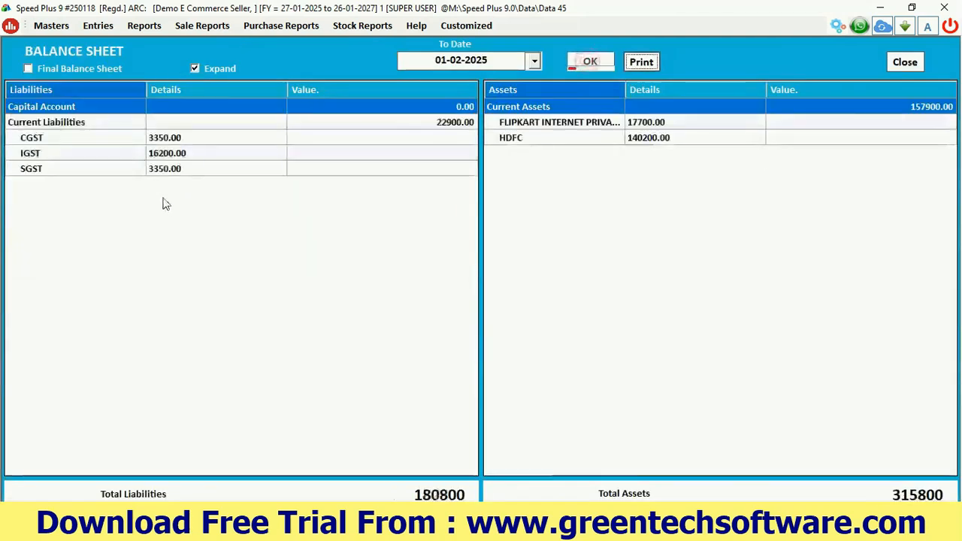
# - Open the CGST ledger from the Balance Sheet, widen the Type column, review its sale credits and its expense and journal debits, and close it
pyautogui.click(51, 143)
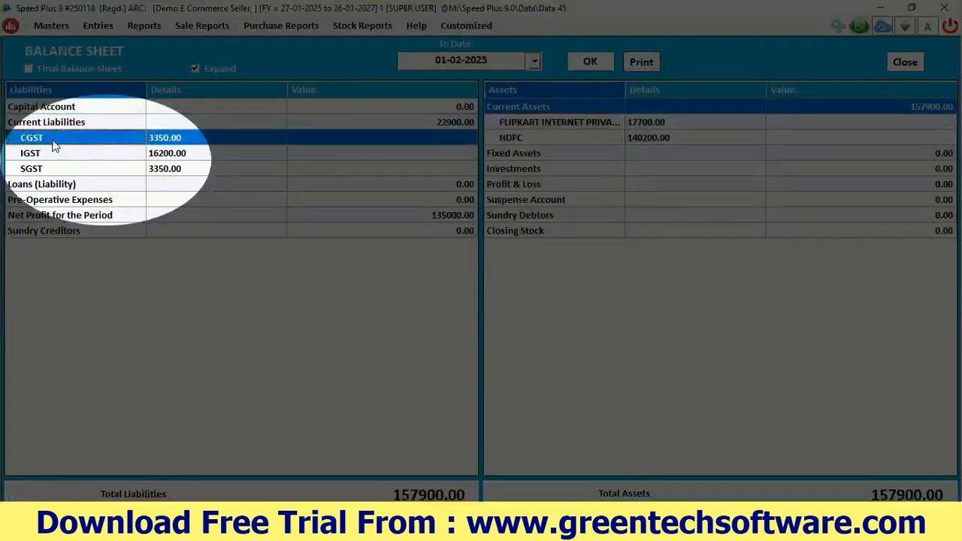
pyautogui.doubleClick(158, 140)
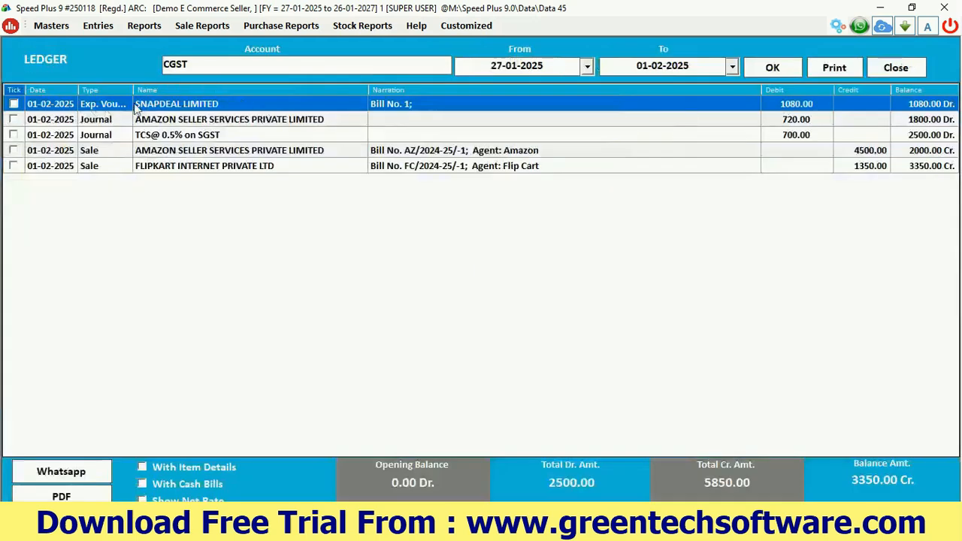
pyautogui.moveTo(133, 89); pyautogui.dragTo(207, 90)
pyautogui.moveTo(229, 166); pyautogui.dragTo(675, 165)
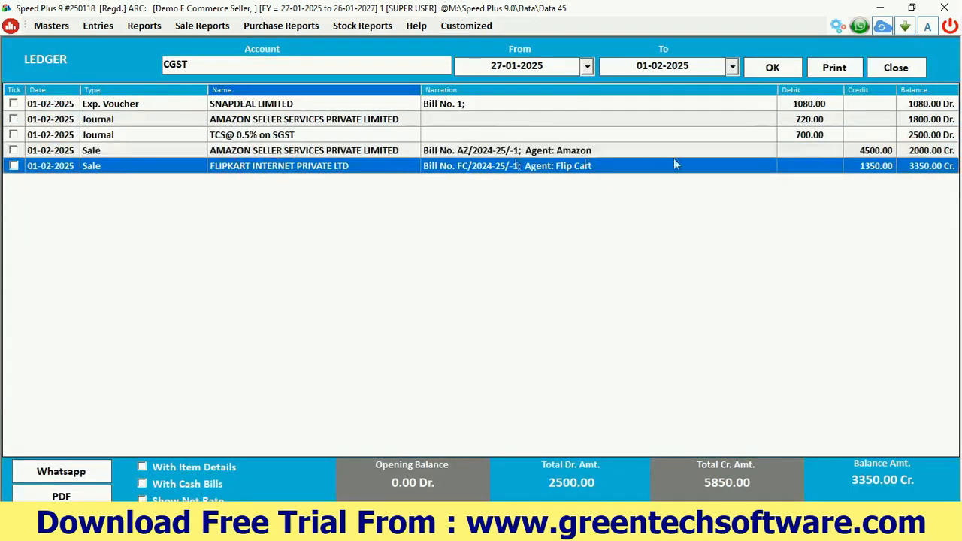
pyautogui.moveTo(875, 164); pyautogui.dragTo(885, 154)
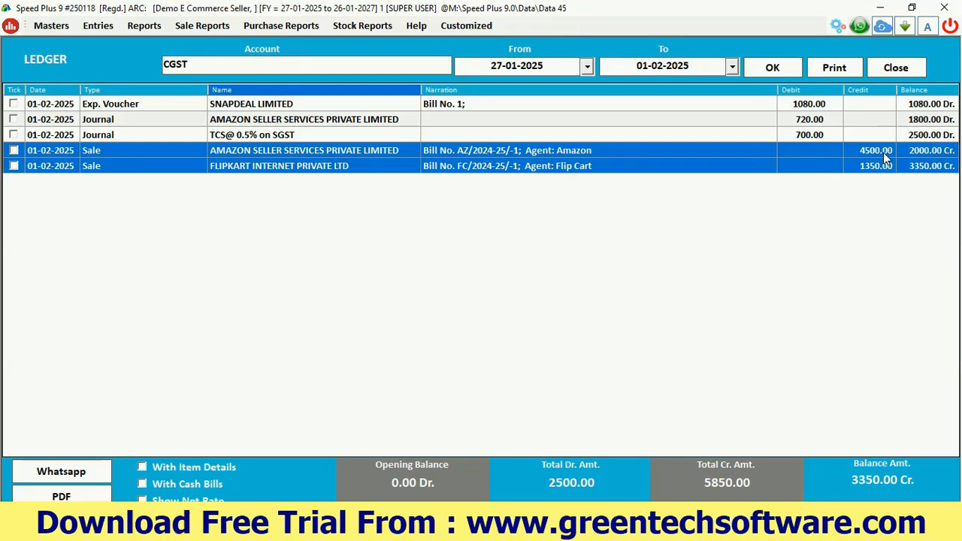
pyautogui.click(797, 104)
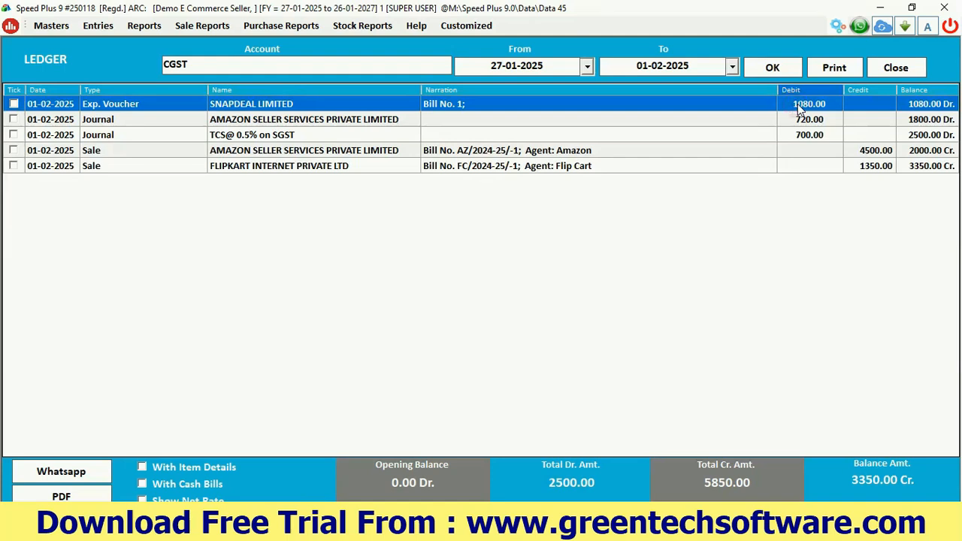
pyautogui.click(800, 124)
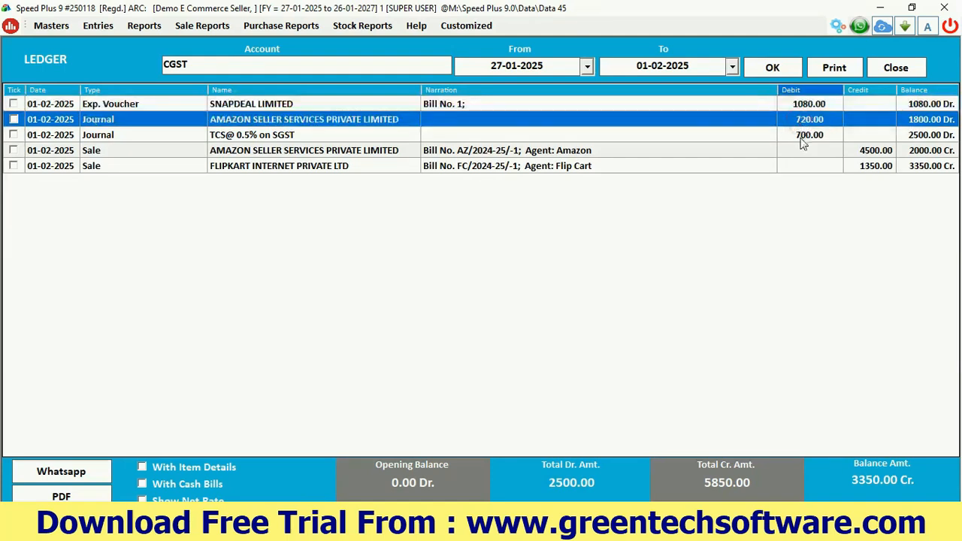
pyautogui.click(802, 135)
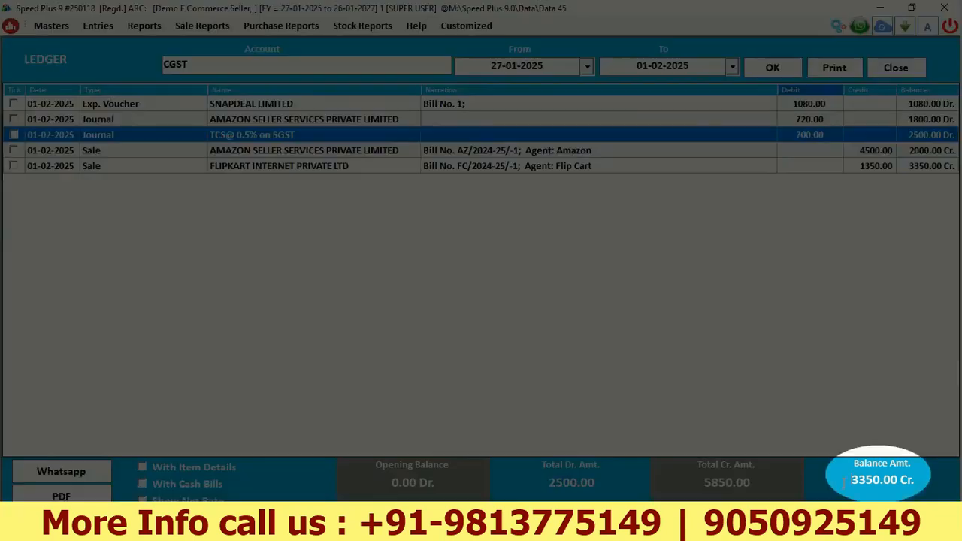
pyautogui.press('Escape')
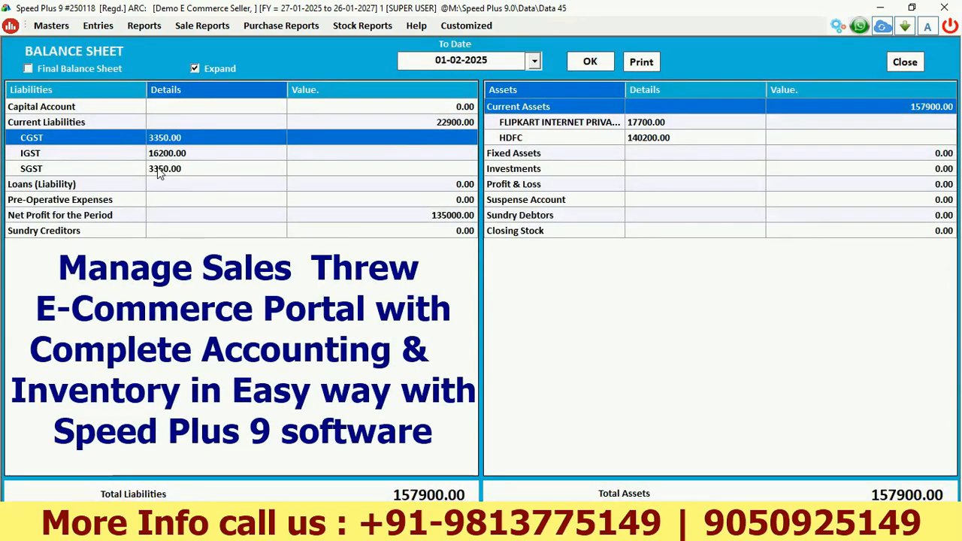
# - Open the Profit & Loss Account from the Balance Sheet's net profit row, load it as on 01-02-2025, and review the fee expenses and profit
pyautogui.click(560, 122)
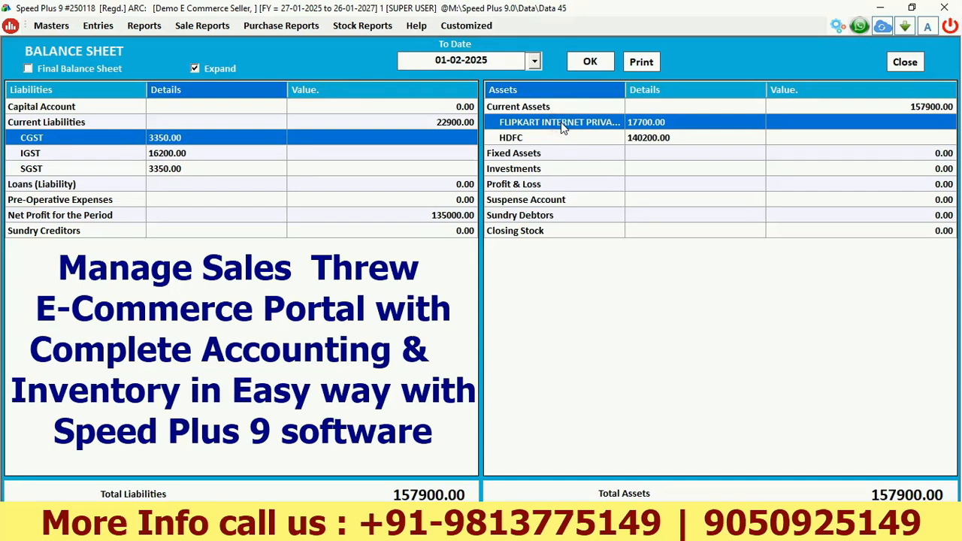
pyautogui.click(317, 213)
pyautogui.doubleClick(275, 214)
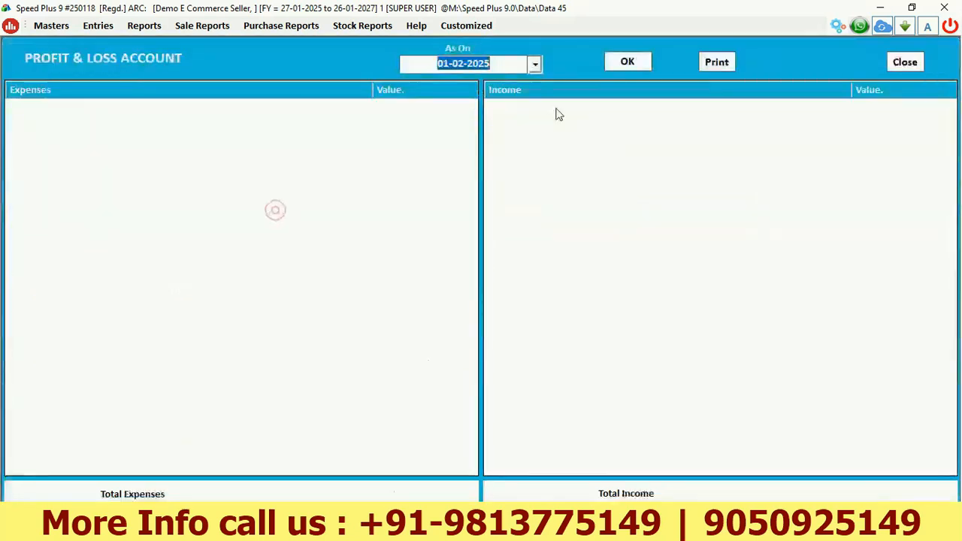
pyautogui.click(642, 61)
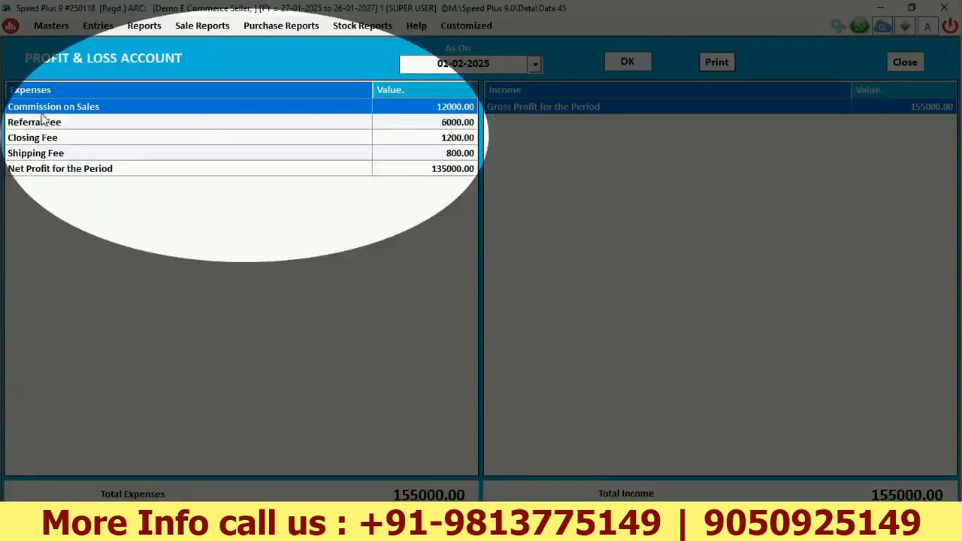
pyautogui.click(39, 126)
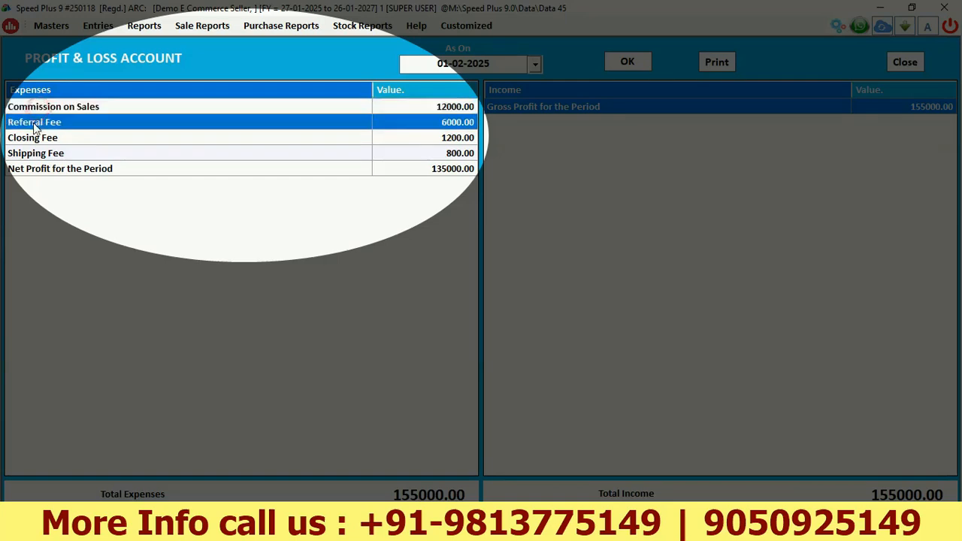
pyautogui.click(36, 142)
pyautogui.click(33, 155)
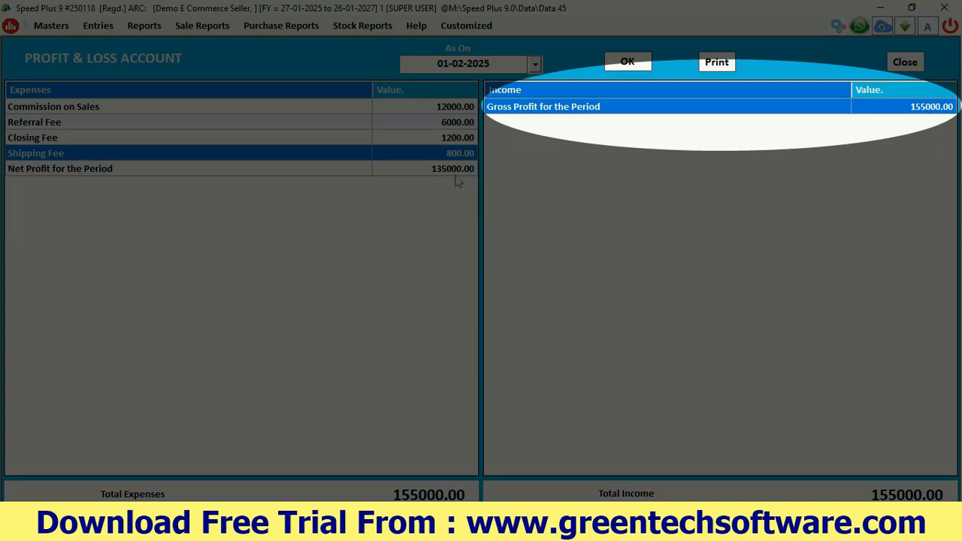
pyautogui.click(446, 173)
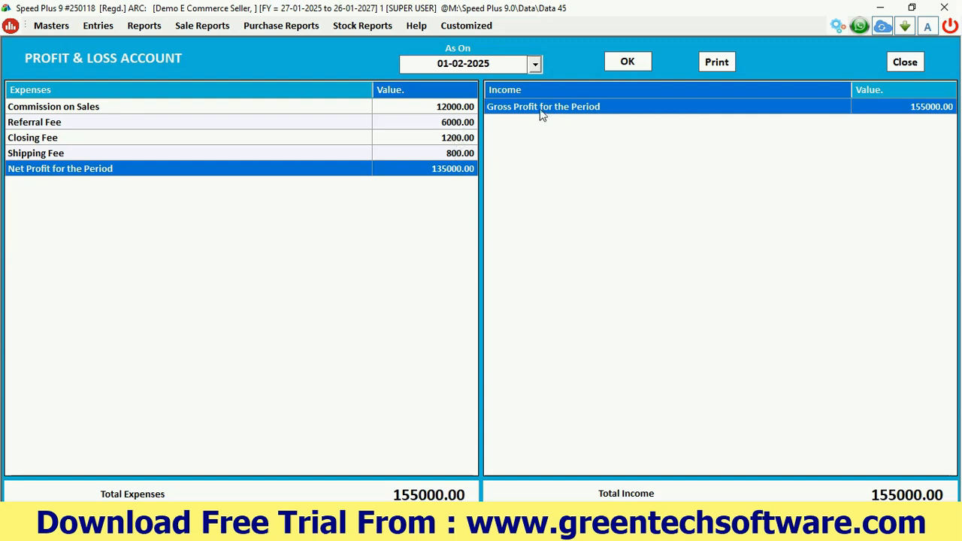
# - Check the Referral Fee ledger from the Profit & Loss Account, close it, and load the Commission on Sales ledger
pyautogui.doubleClick(58, 123)
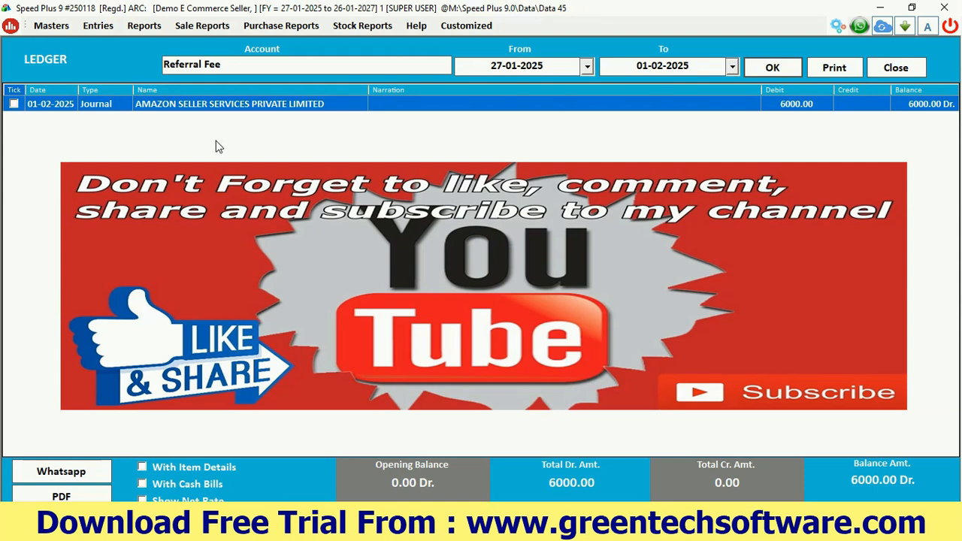
pyautogui.click(897, 71)
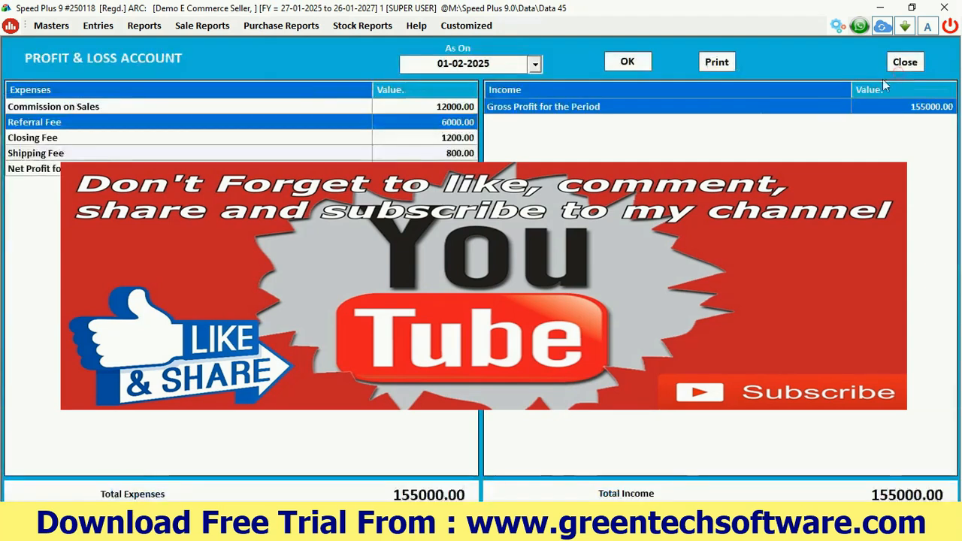
pyautogui.doubleClick(55, 109)
pyautogui.click(762, 67)
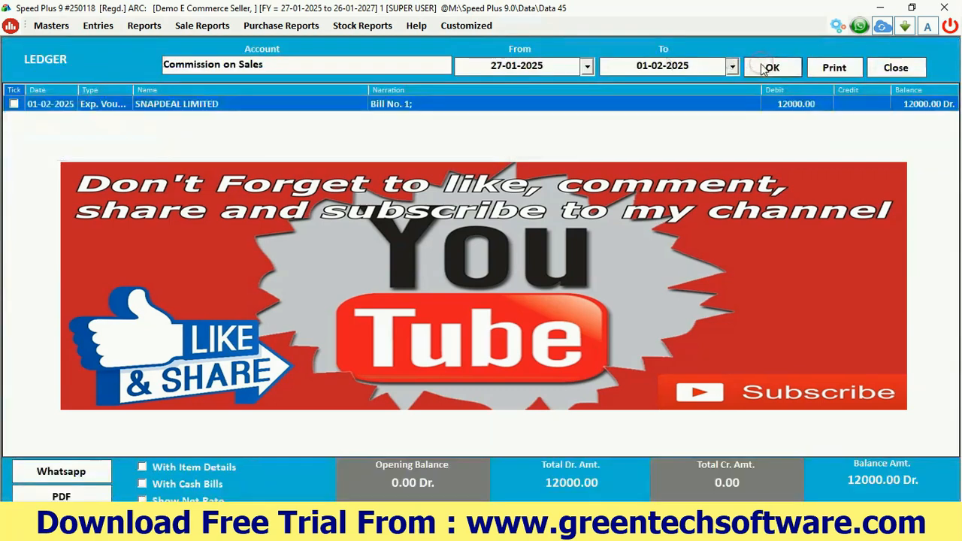